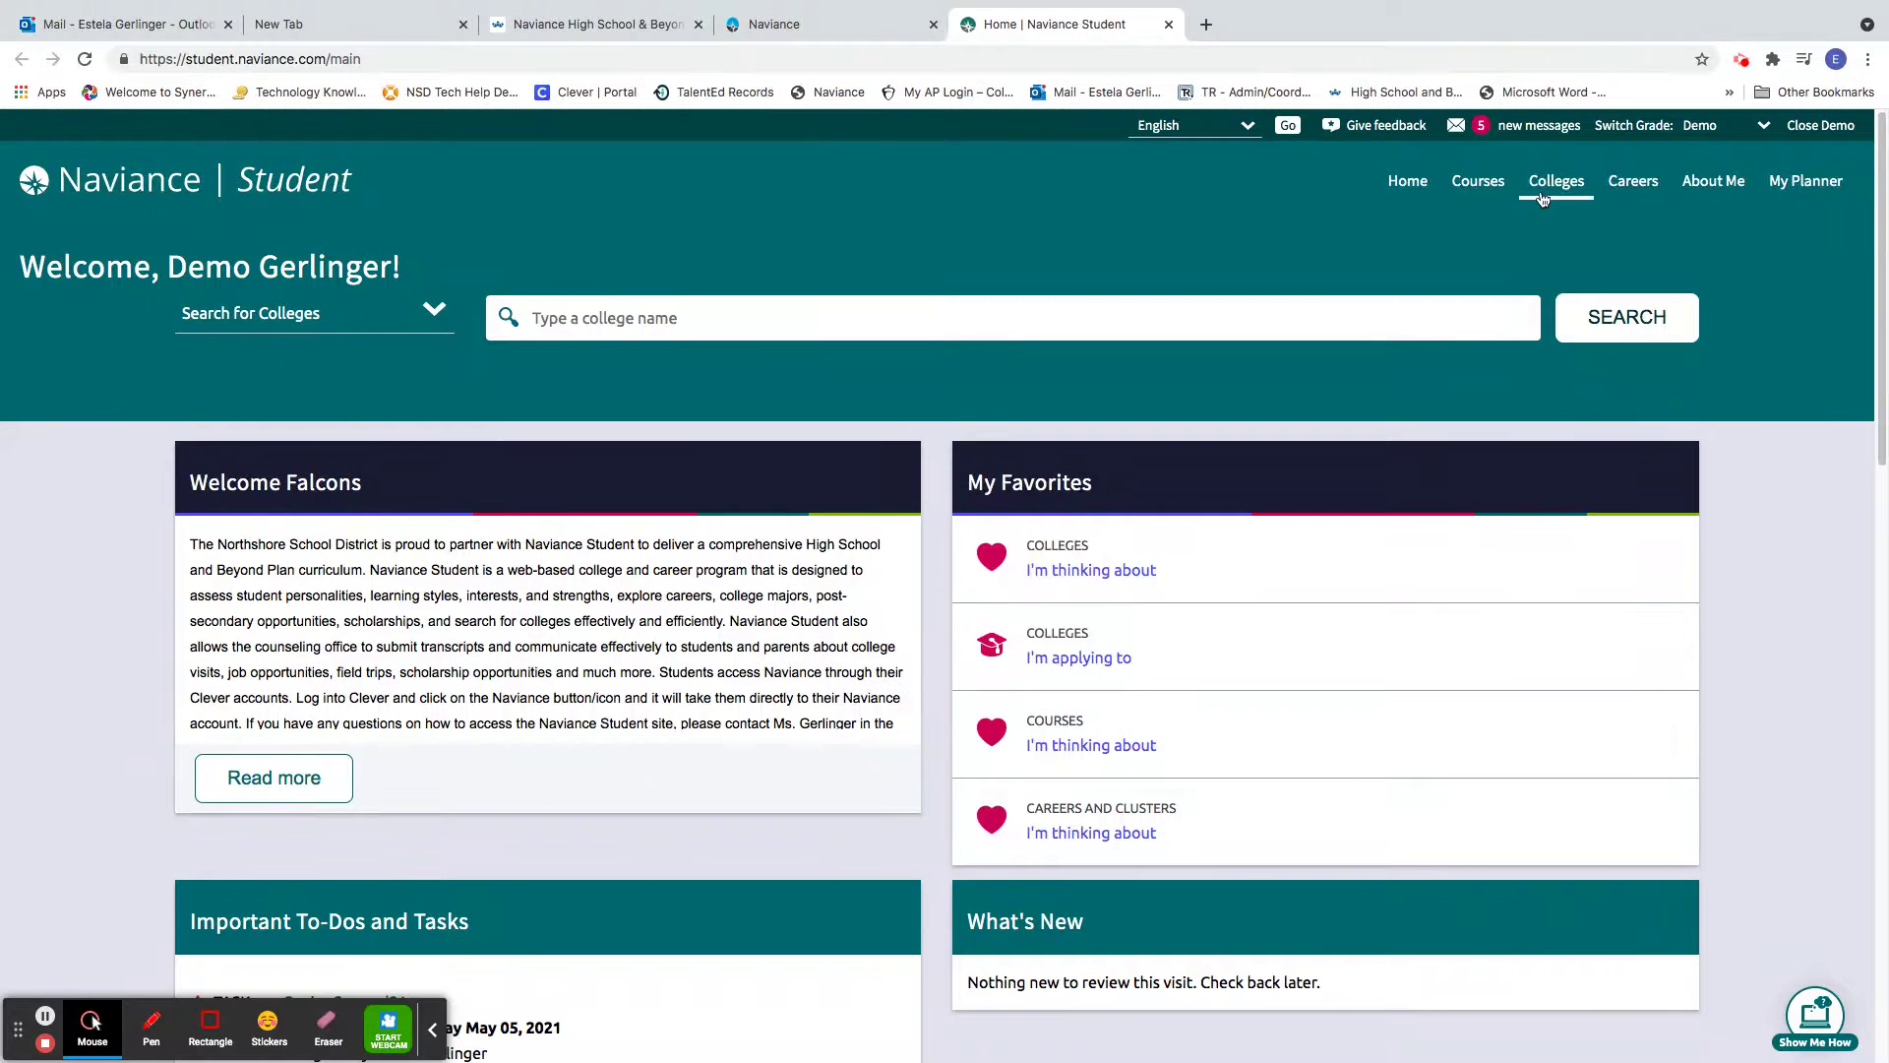
Step: Go to Colleges > Find Your Fit > SuperMatch College Search
{"action": "left_click", "coordinate": [1542, 200]}
{"action": "left_click", "coordinate": [1554, 452]}
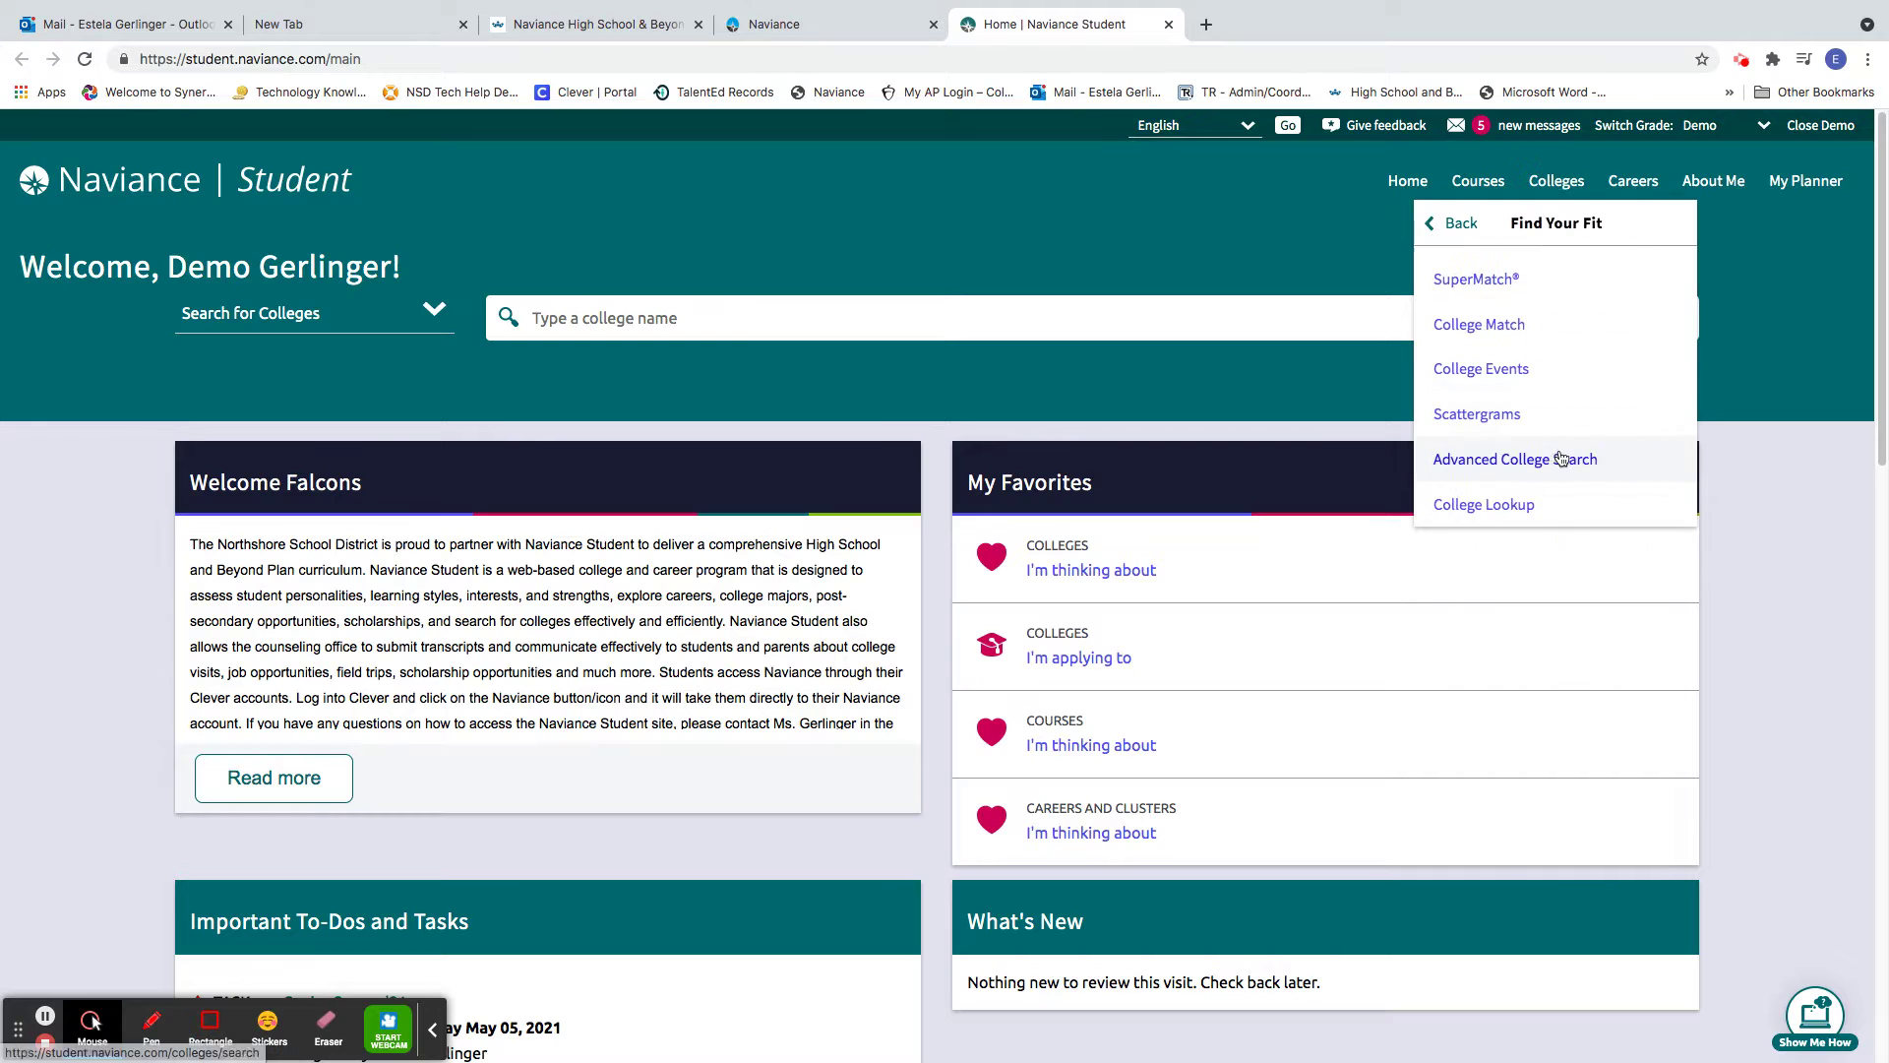
{"action": "left_click", "coordinate": [1541, 280]}
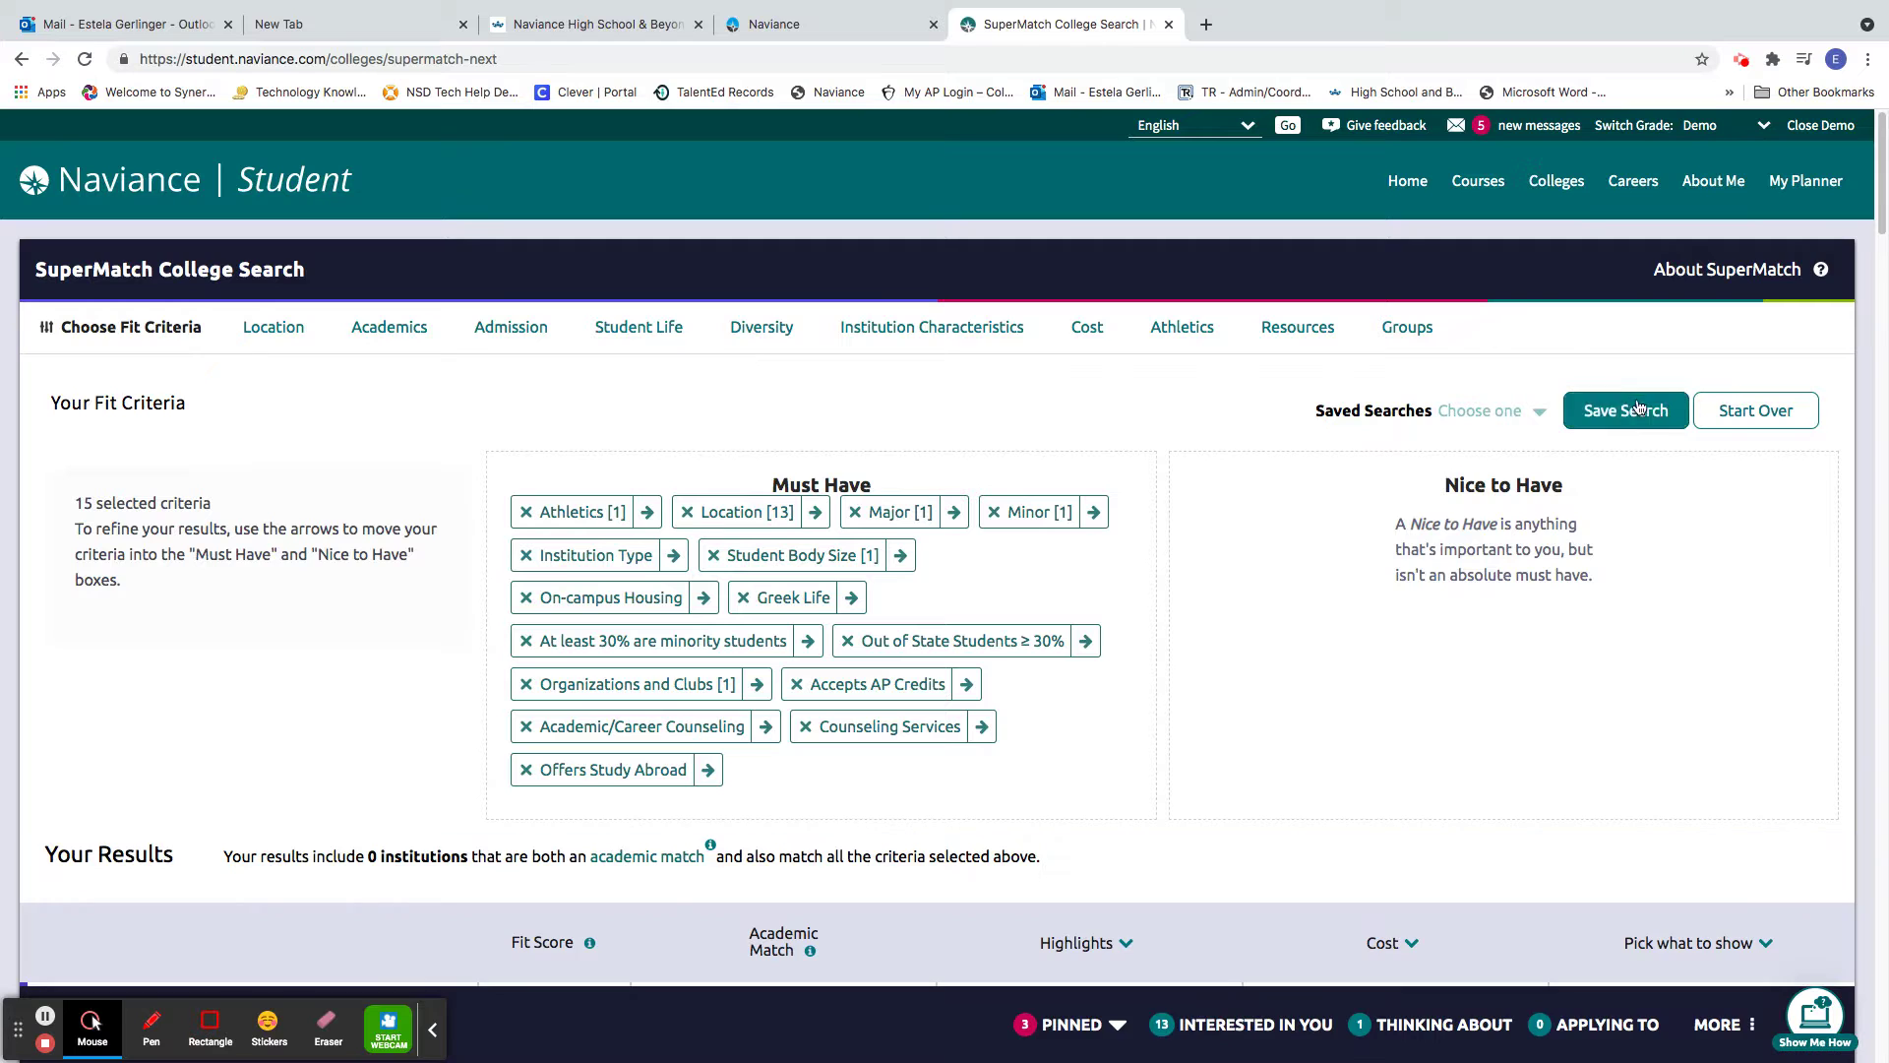
Step: Clear all existing fit criteria with Start Over, confirming the reset
{"action": "left_click", "coordinate": [1746, 411]}
{"action": "left_click", "coordinate": [792, 663]}
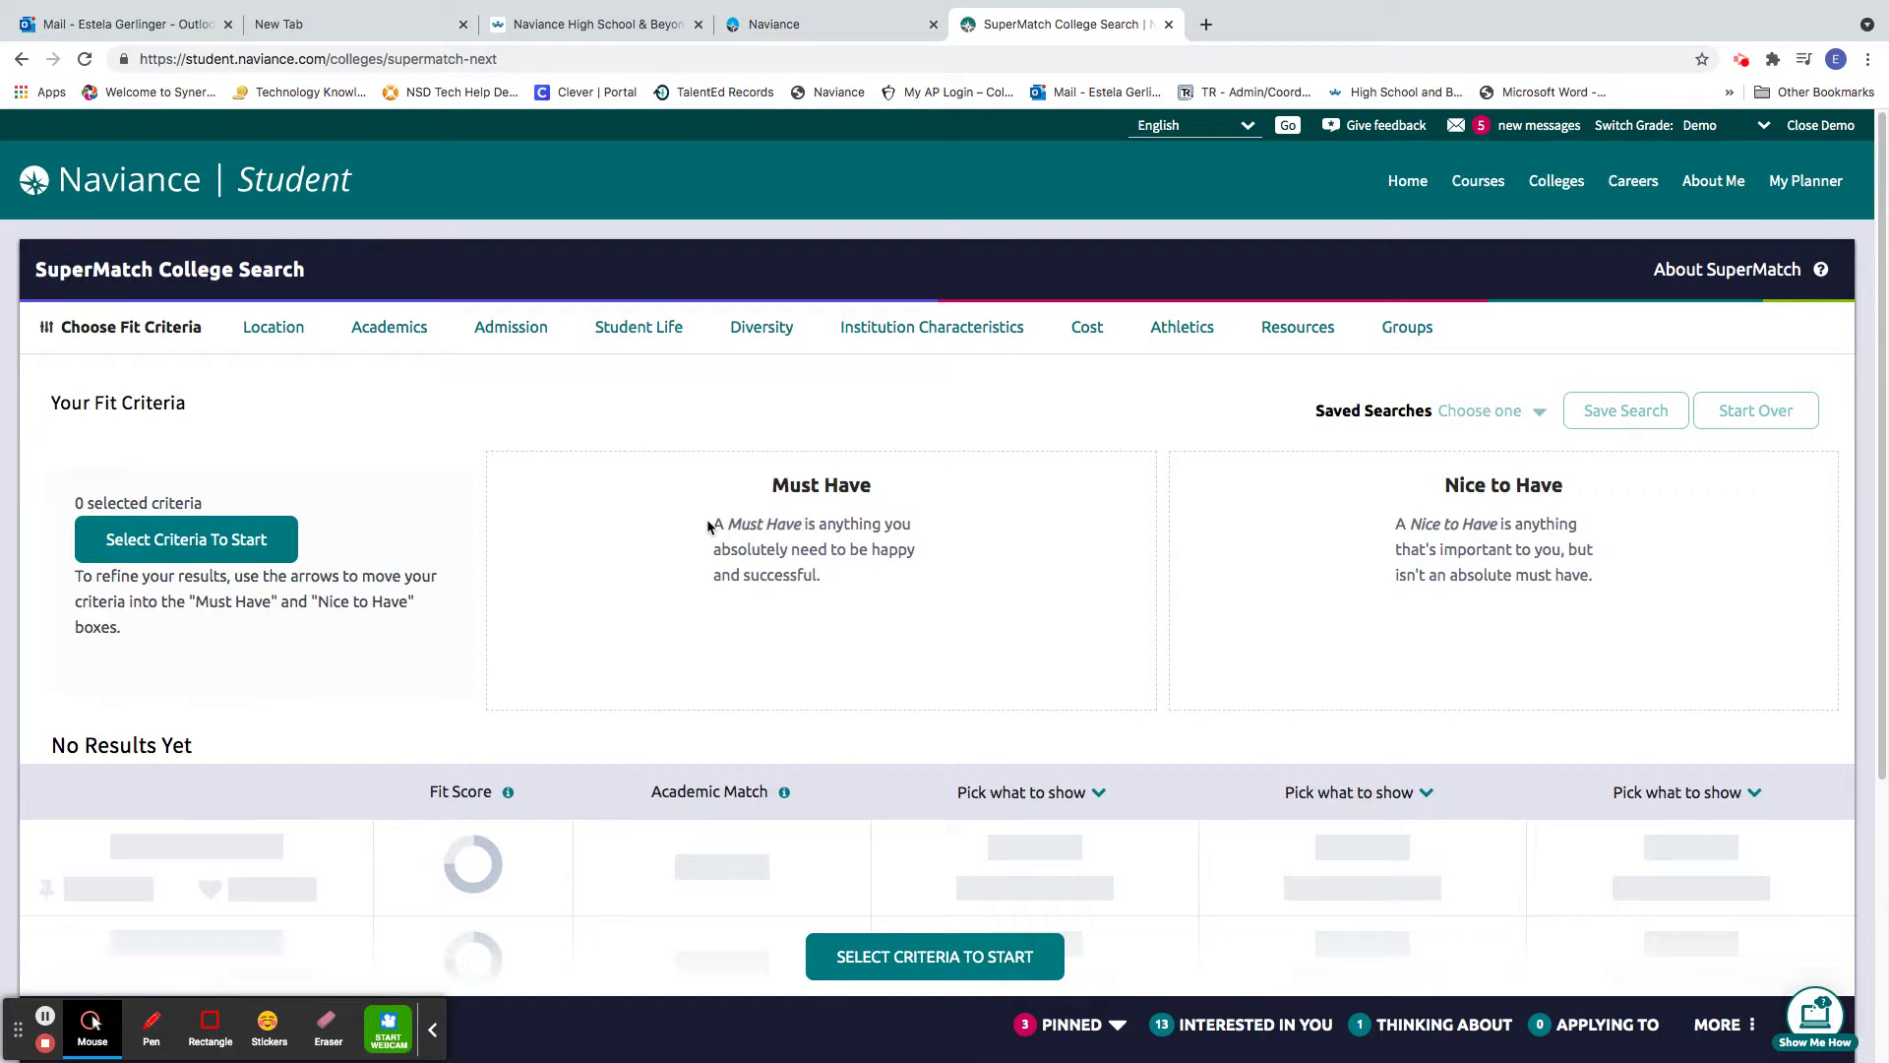
{"action": "left_click", "coordinate": [254, 326]}
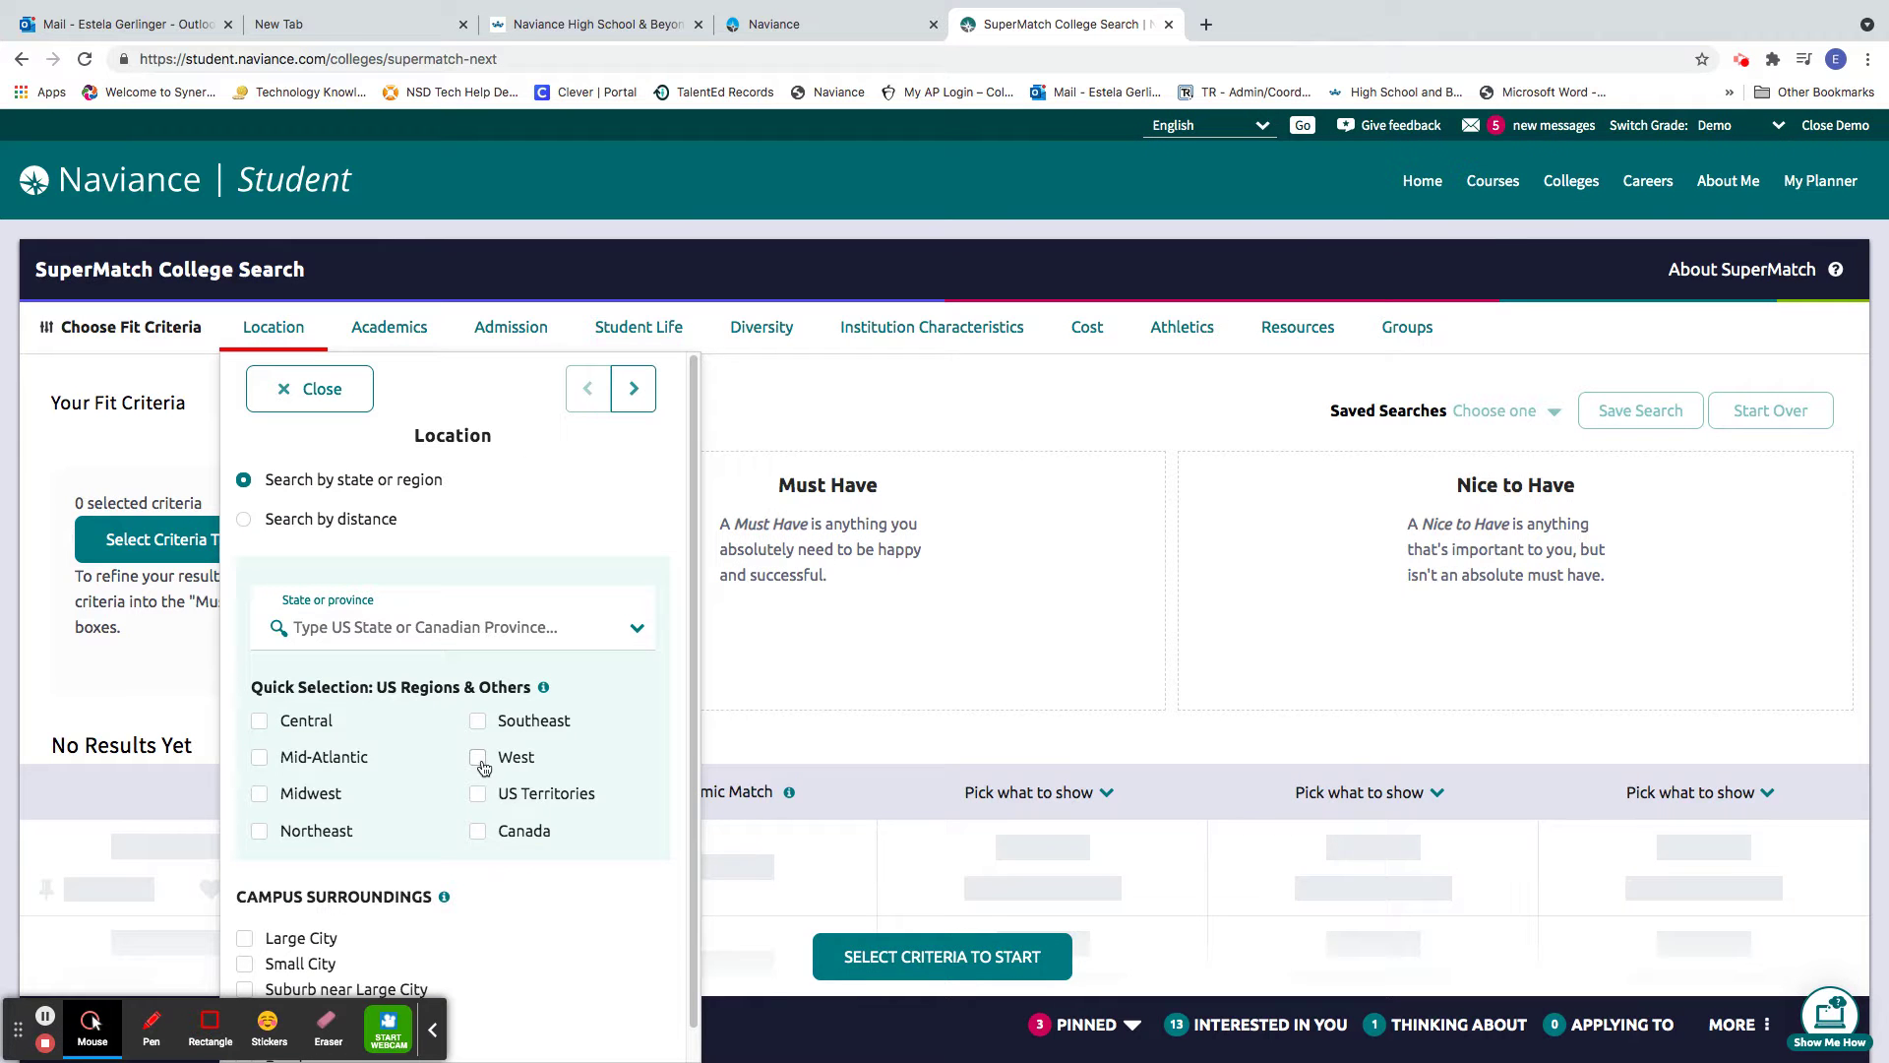
Step: Add the West region as the location, then remove Wyoming from the selected states
{"action": "left_click", "coordinate": [478, 758]}
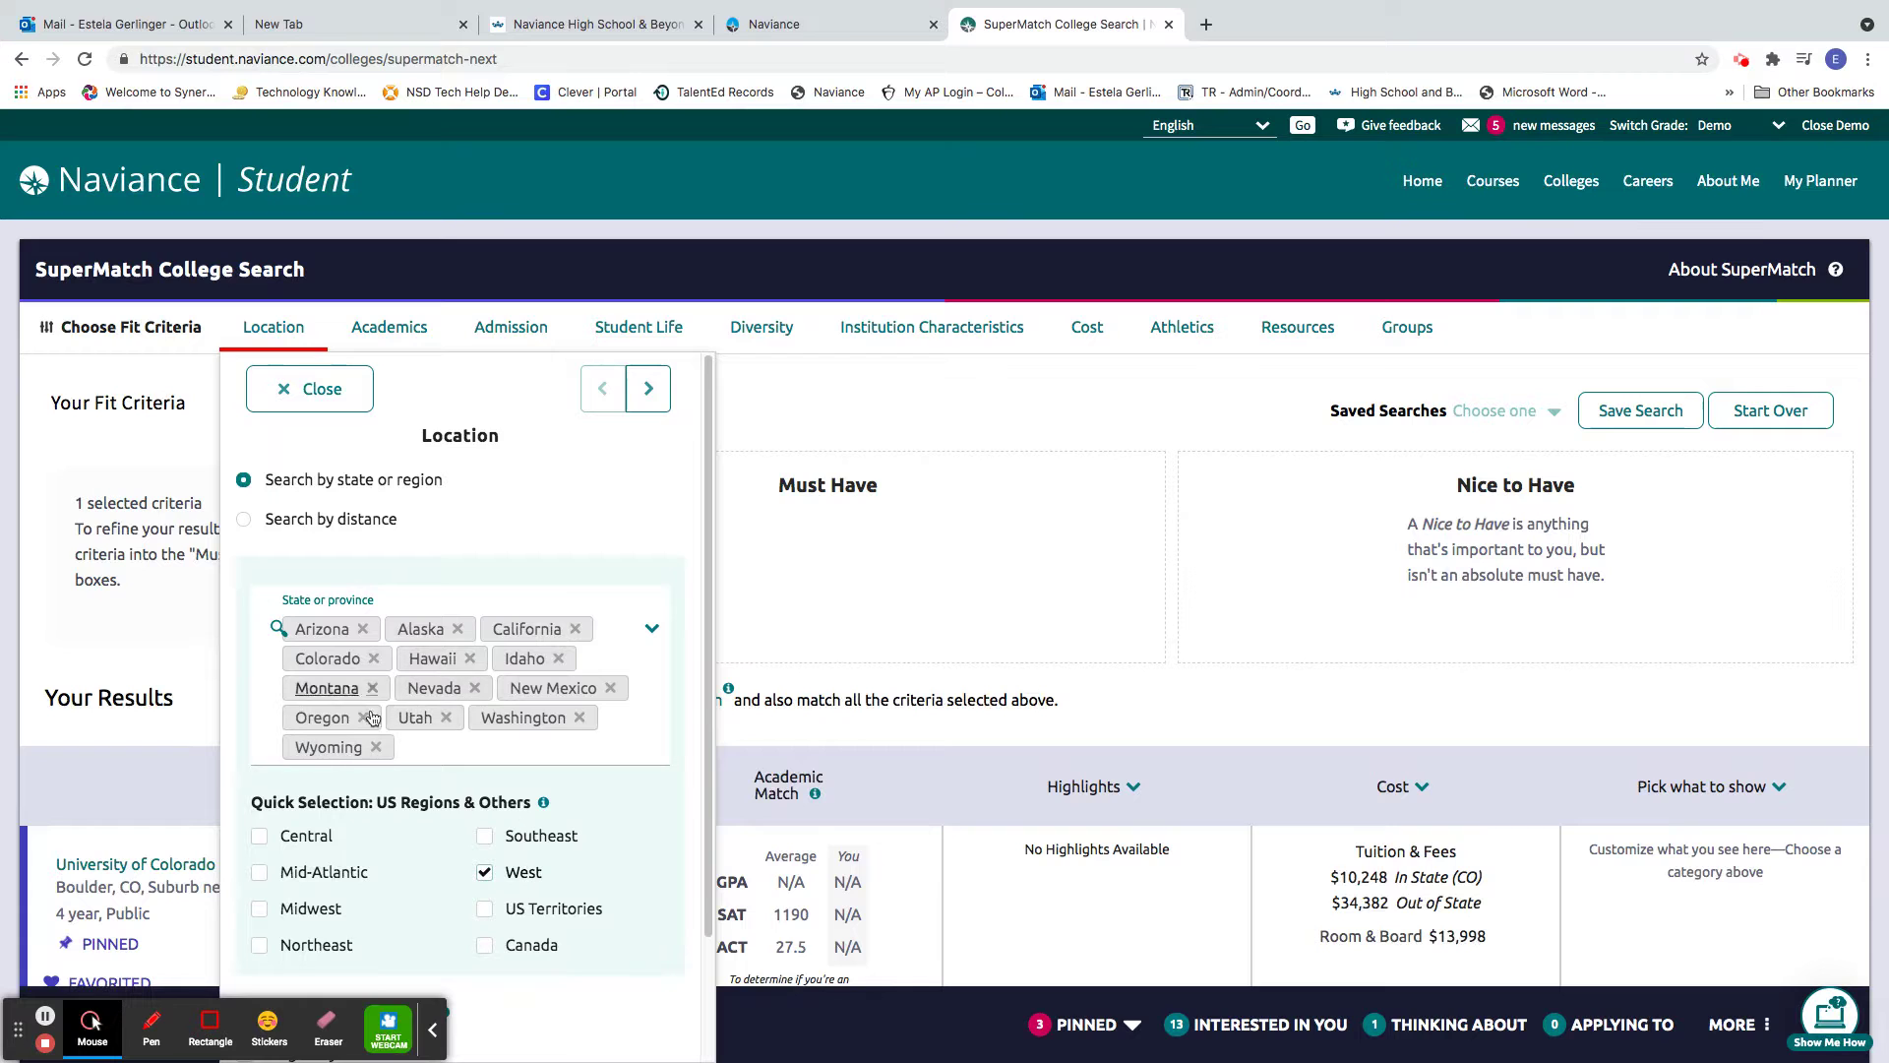
{"action": "left_click", "coordinate": [376, 746]}
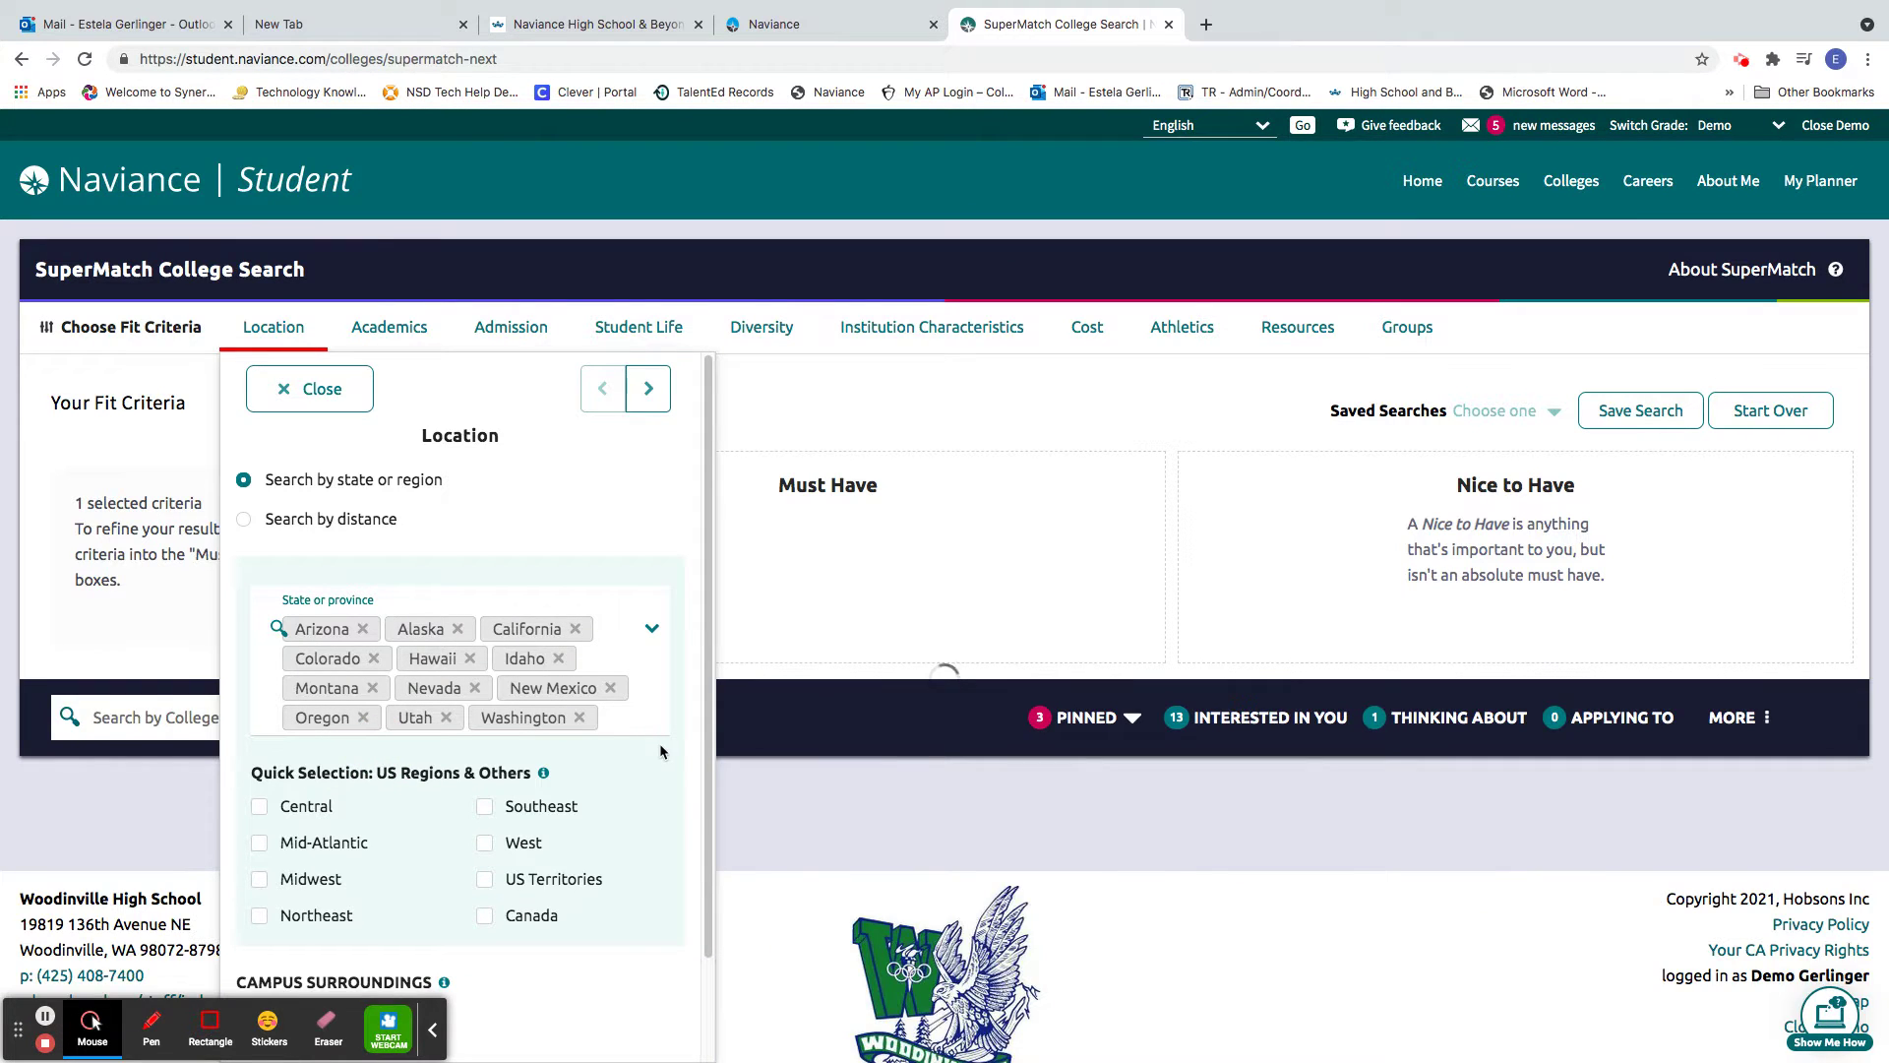
{"action": "scroll", "coordinate": [582, 871], "scroll_direction": "down", "scroll_amount": 2}
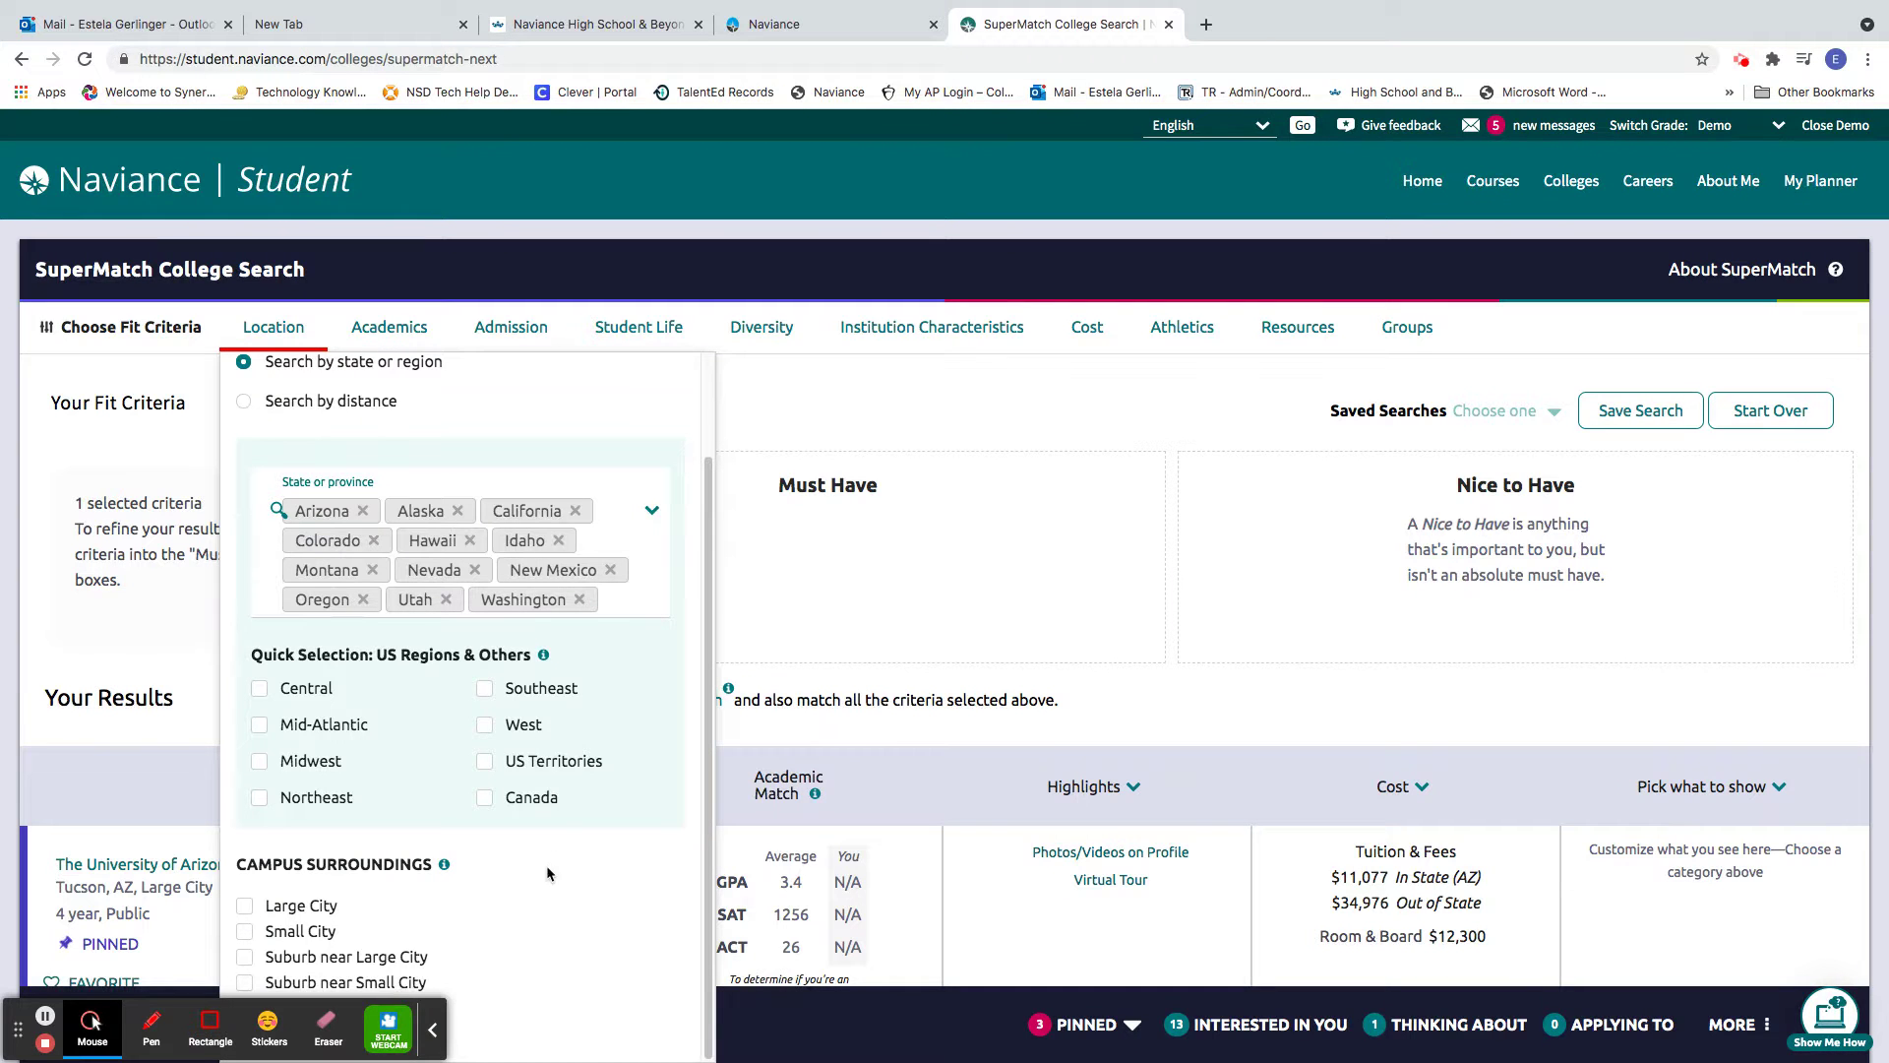
{"action": "scroll", "coordinate": [541, 703], "scroll_direction": "up", "scroll_amount": 2}
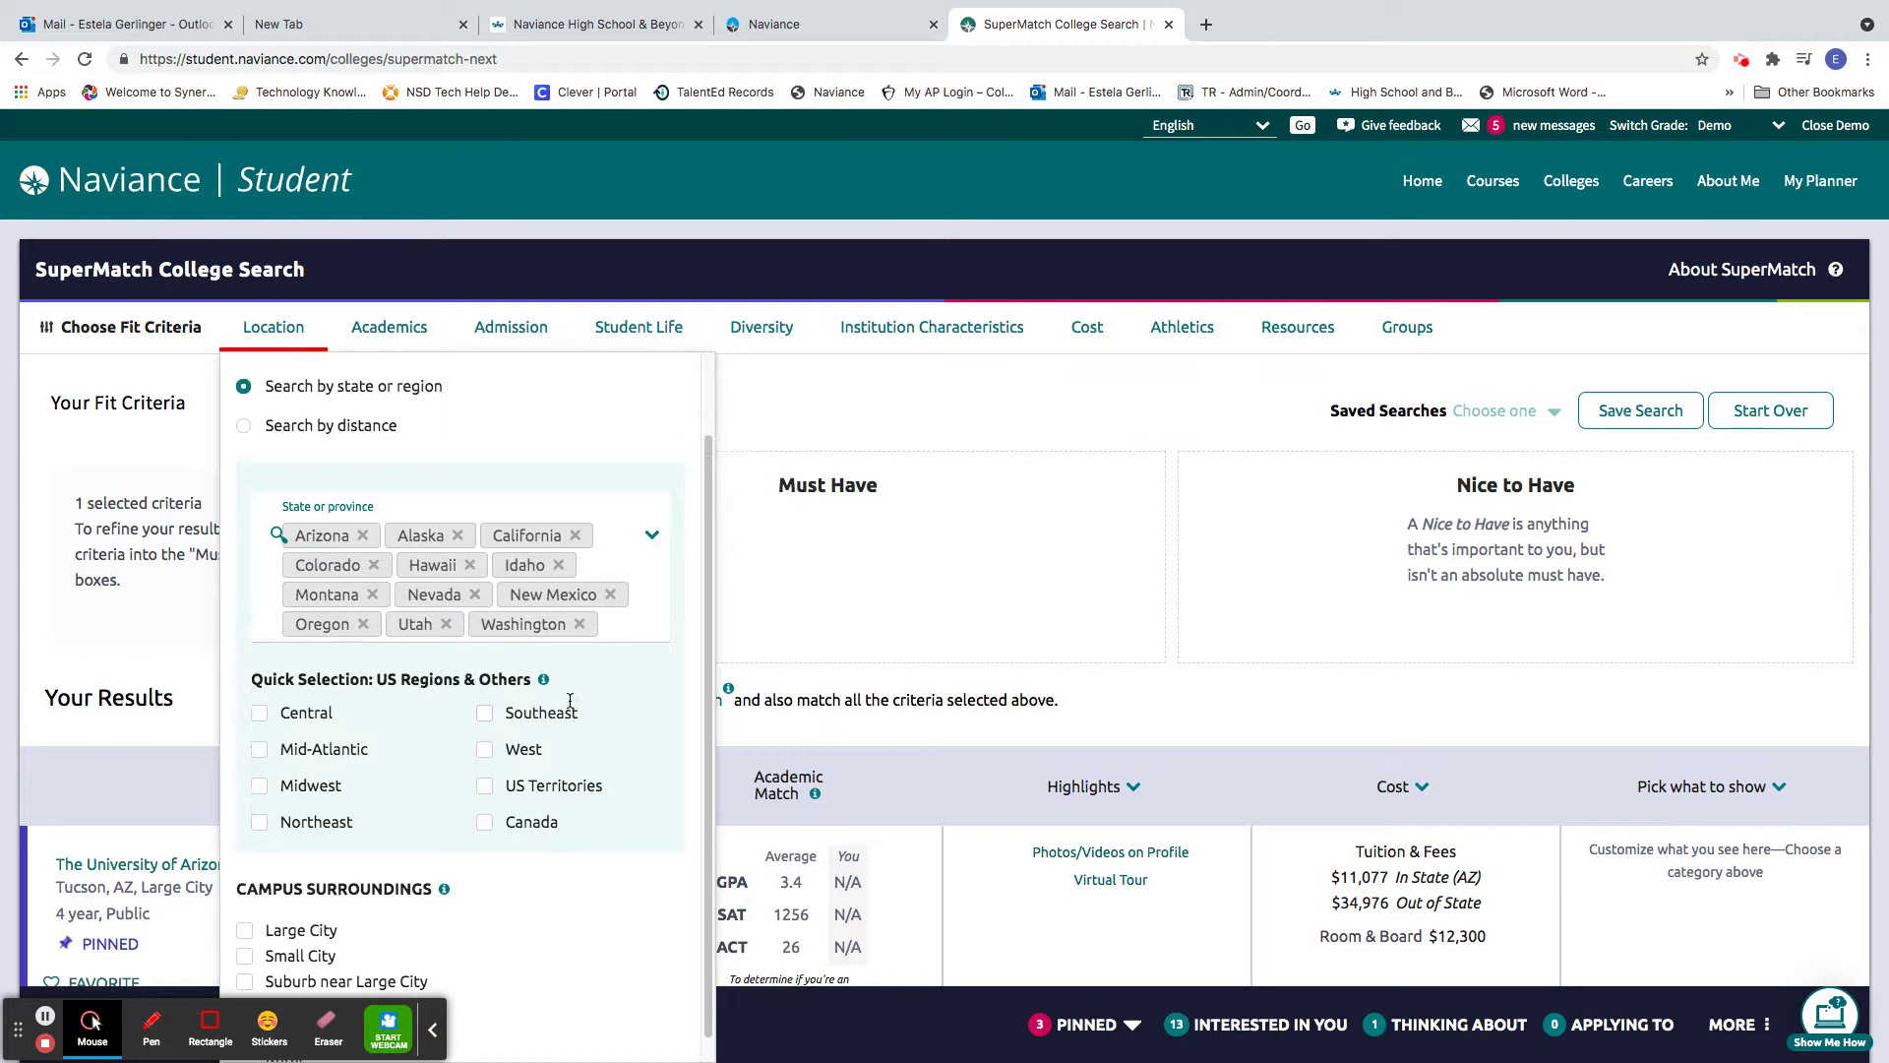
{"action": "left_click", "coordinate": [411, 335]}
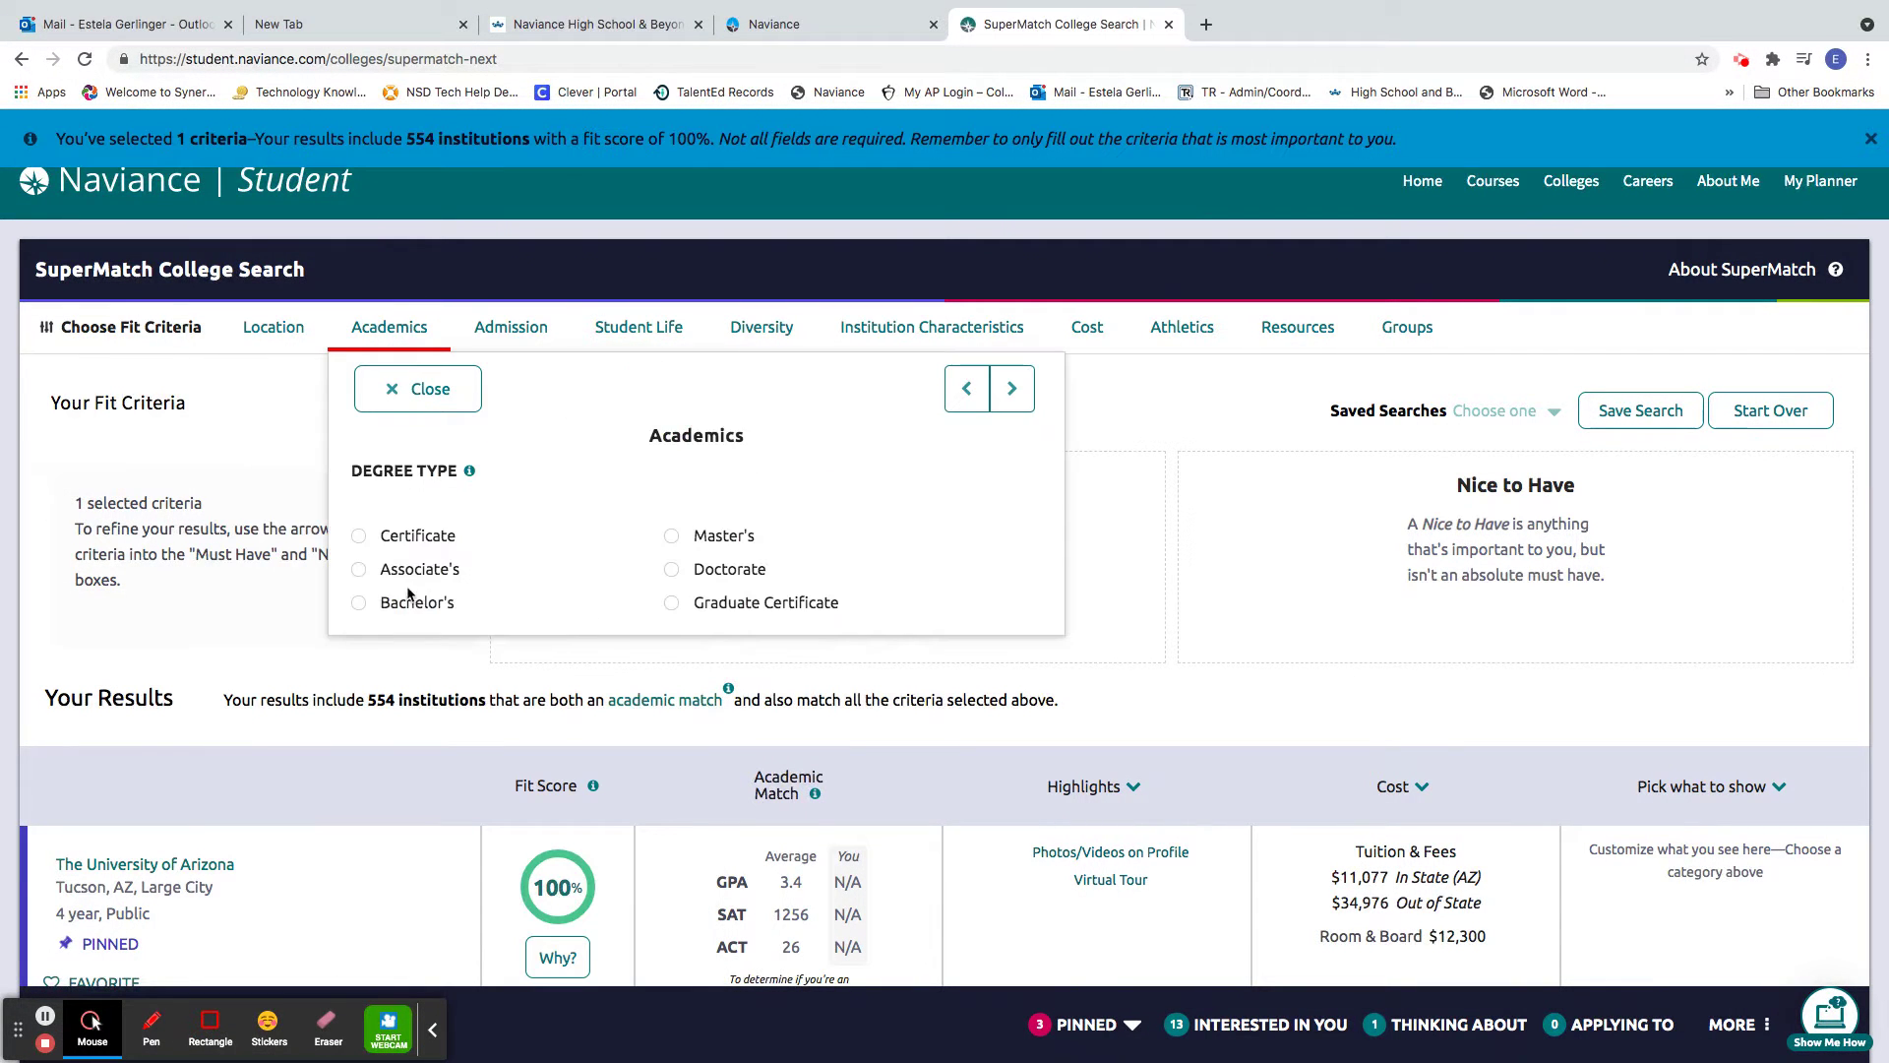
Step: Select the Bachelor's degree type, Accounting and Finance as major, and Spanish as minor
{"action": "left_click", "coordinate": [361, 614]}
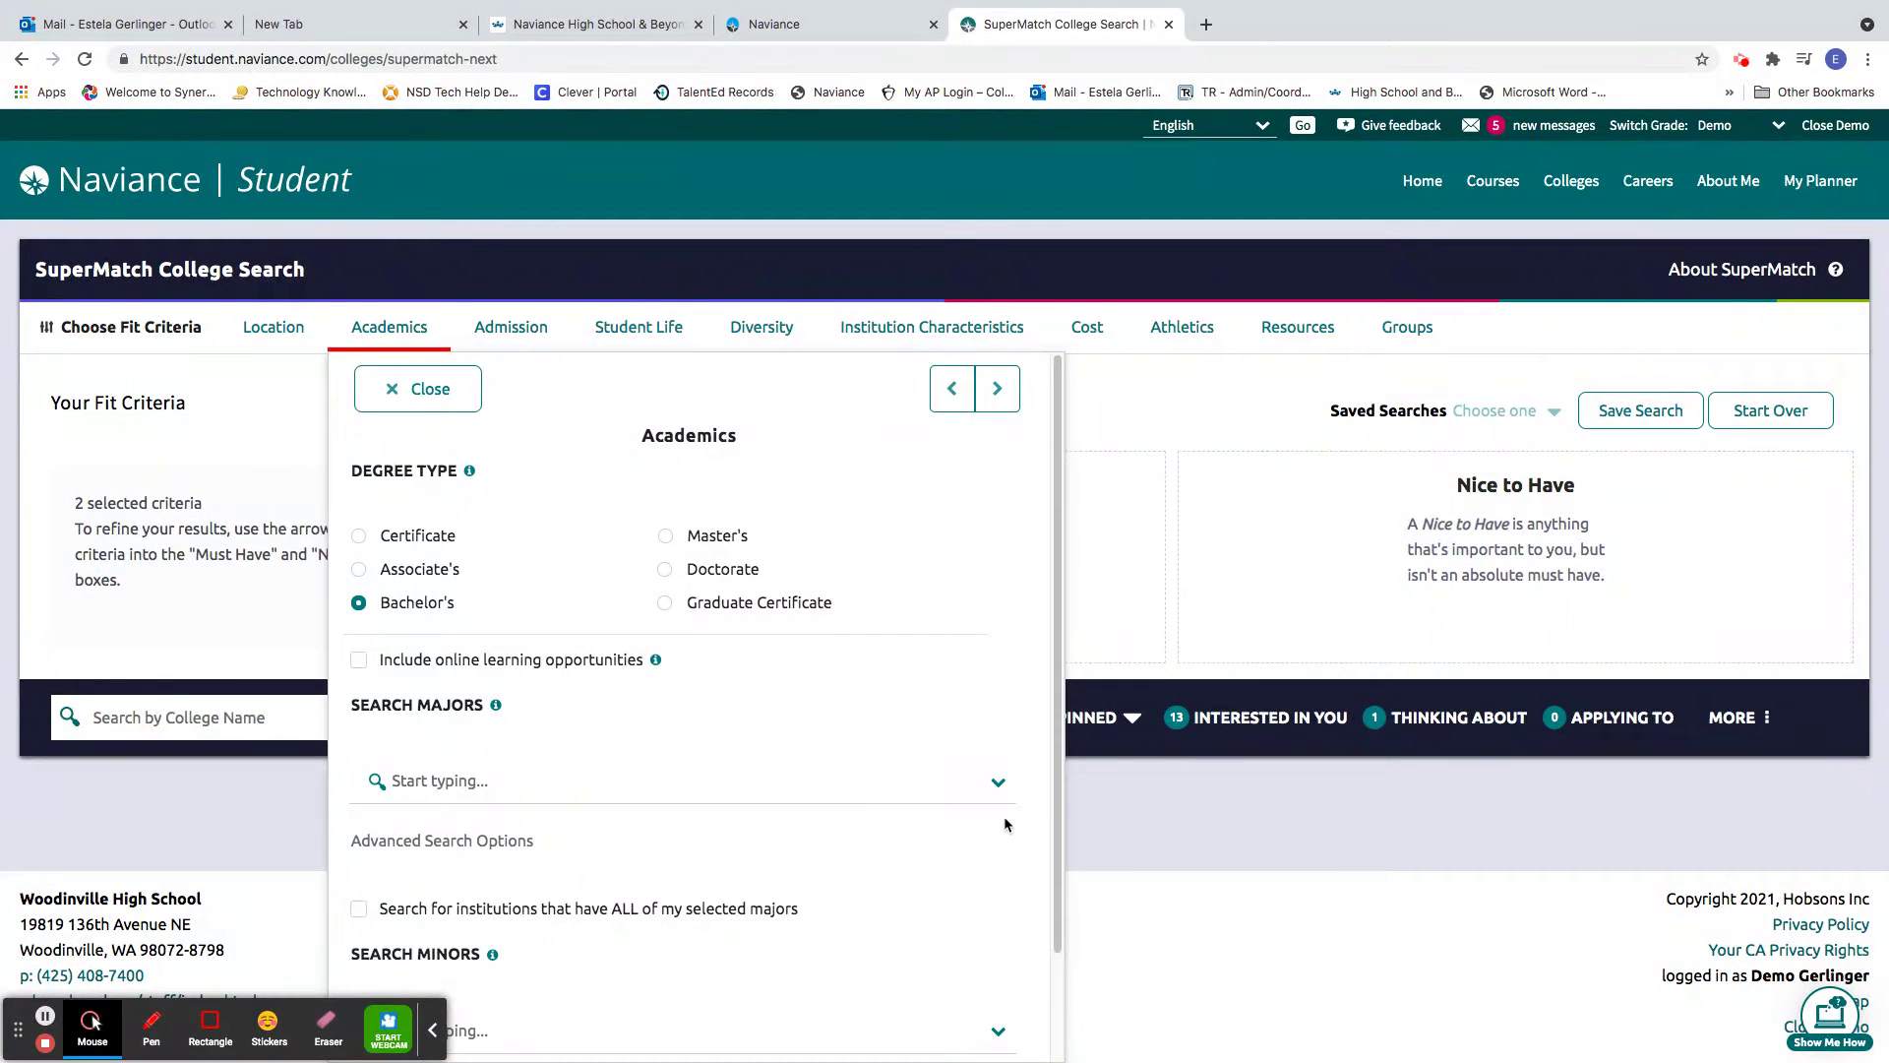
{"action": "left_click", "coordinate": [999, 784]}
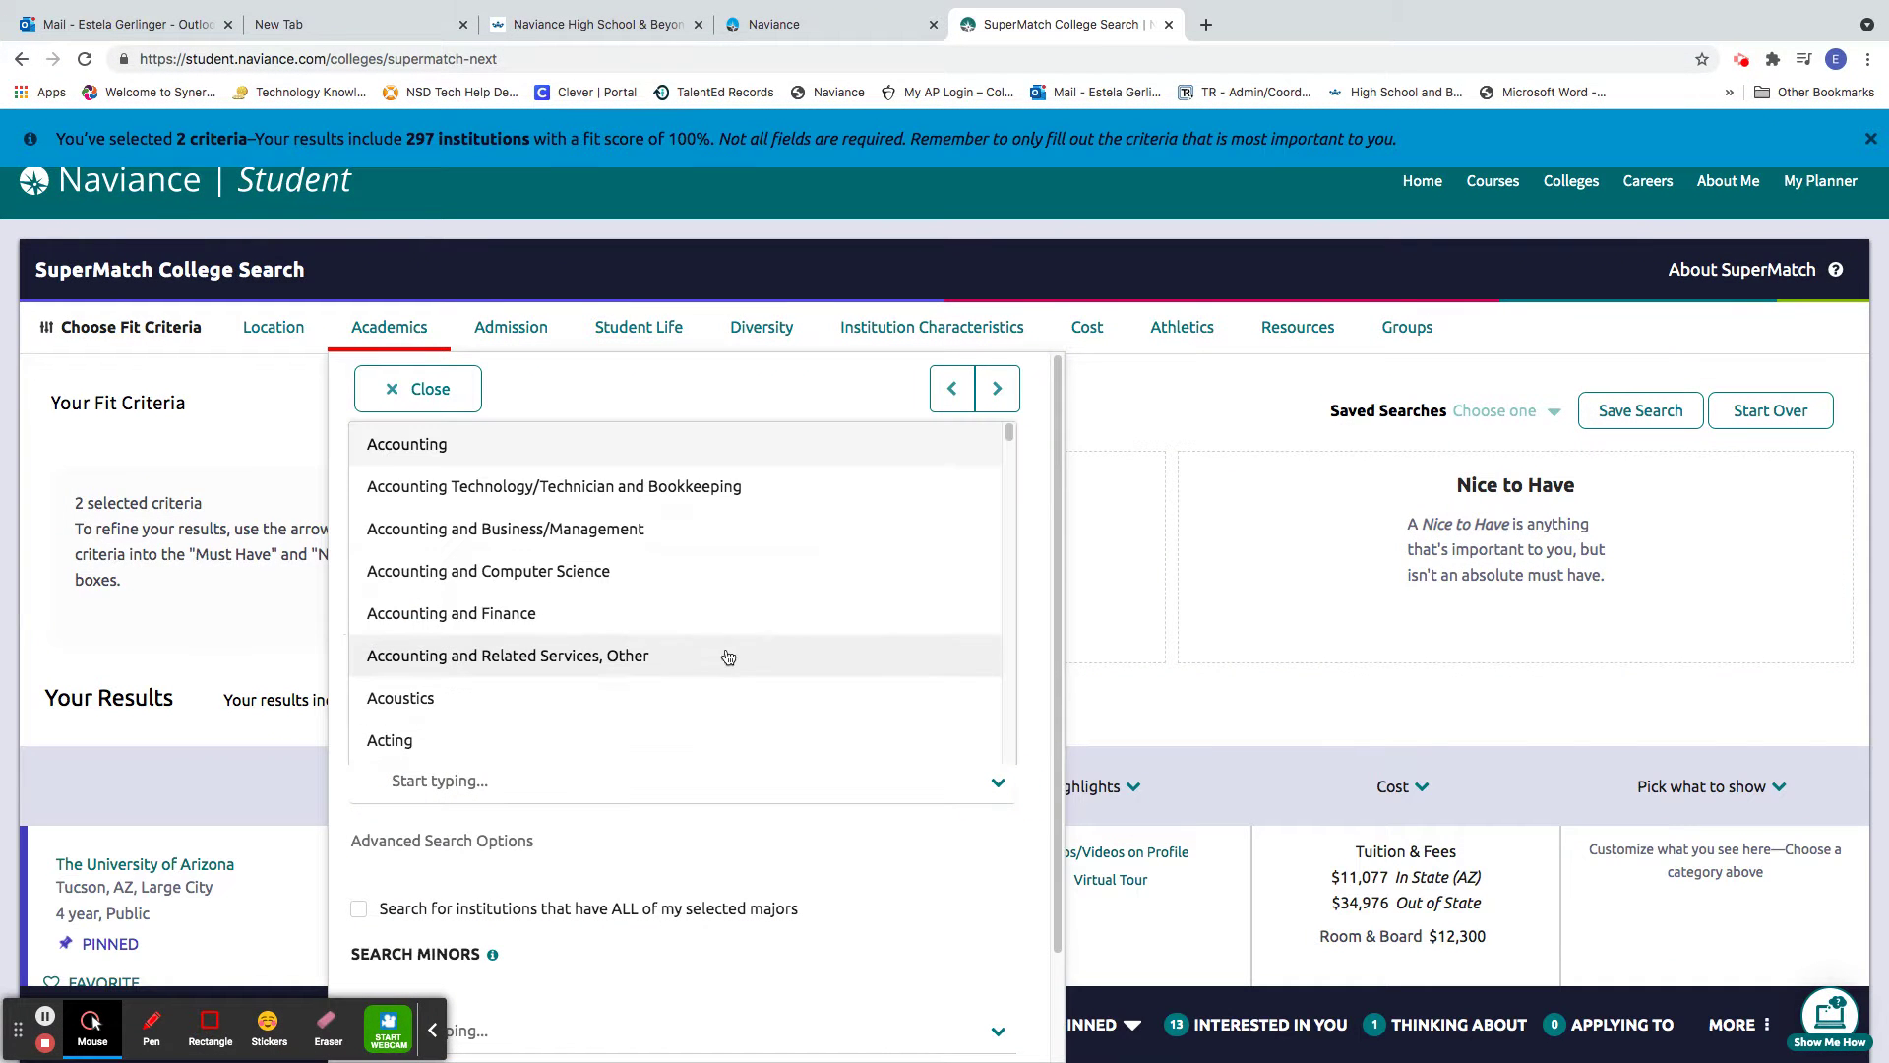
{"action": "left_click", "coordinate": [730, 608]}
{"action": "scroll", "coordinate": [874, 887], "scroll_direction": "down", "scroll_amount": 2}
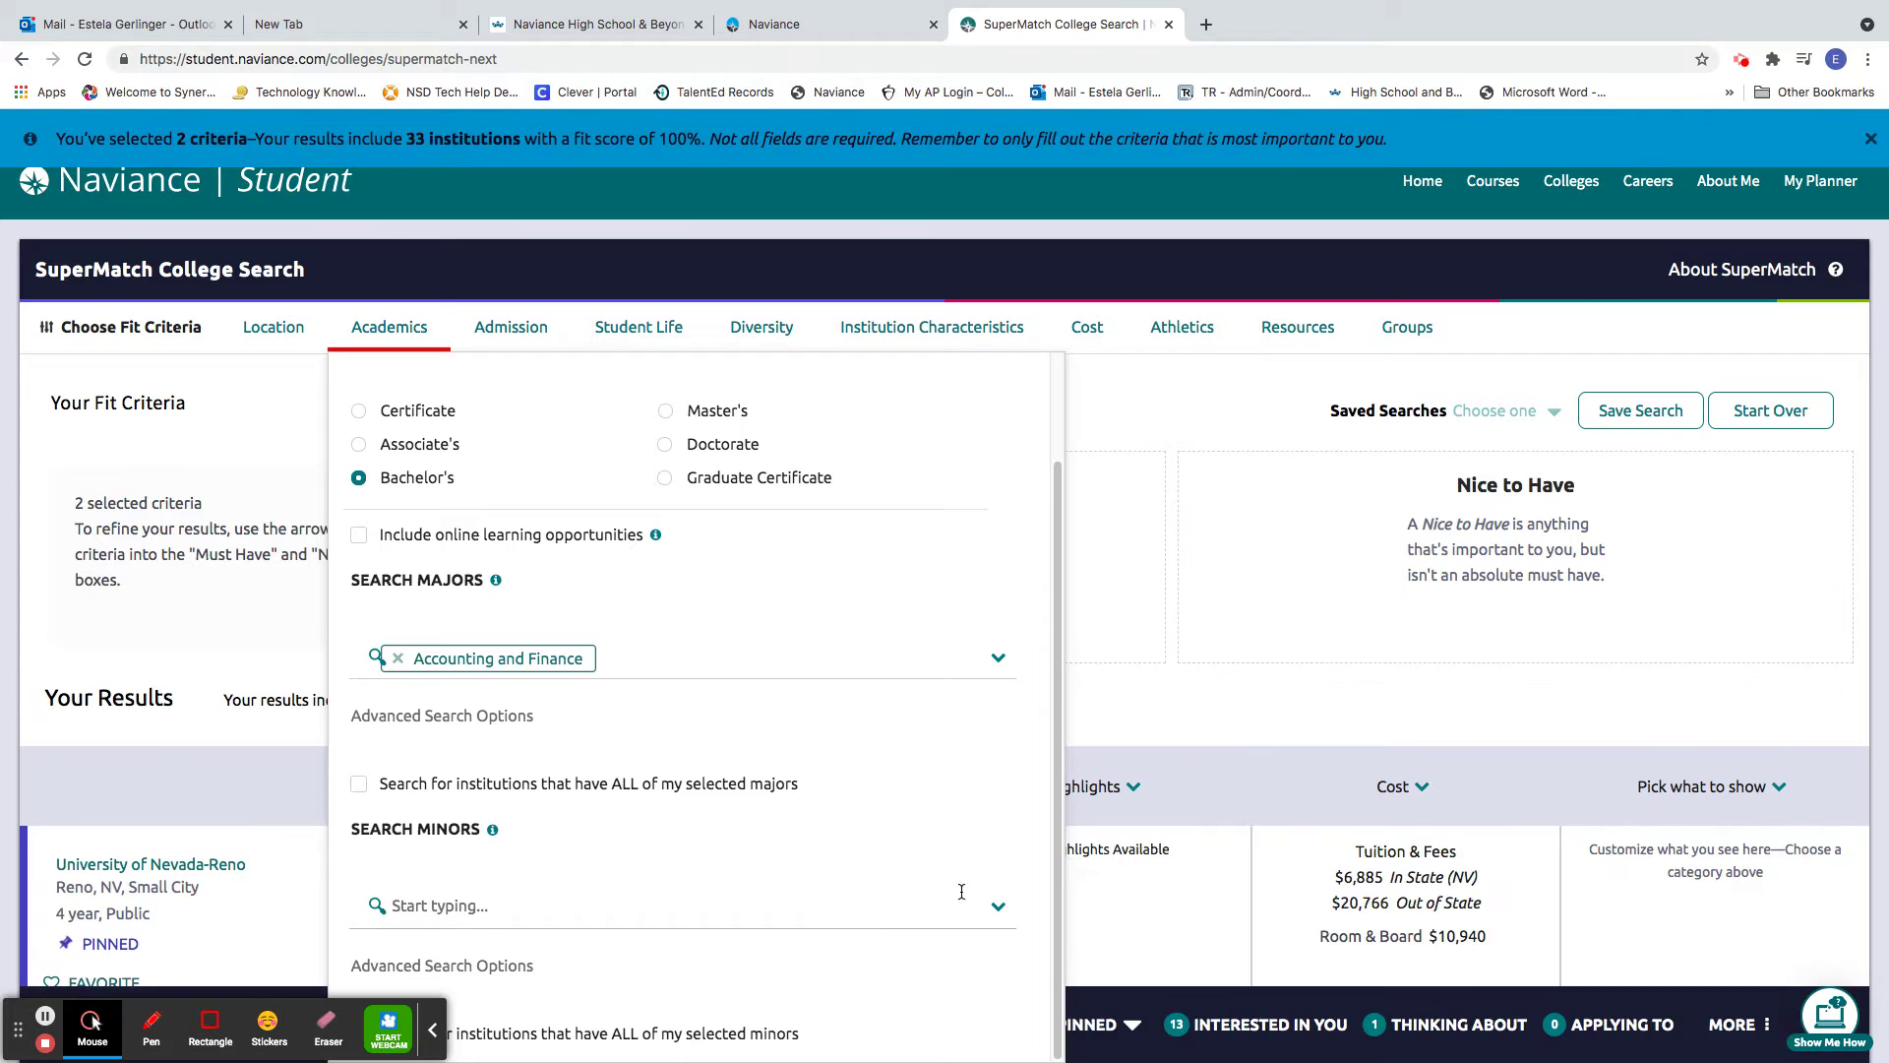
{"action": "left_click", "coordinate": [996, 904]}
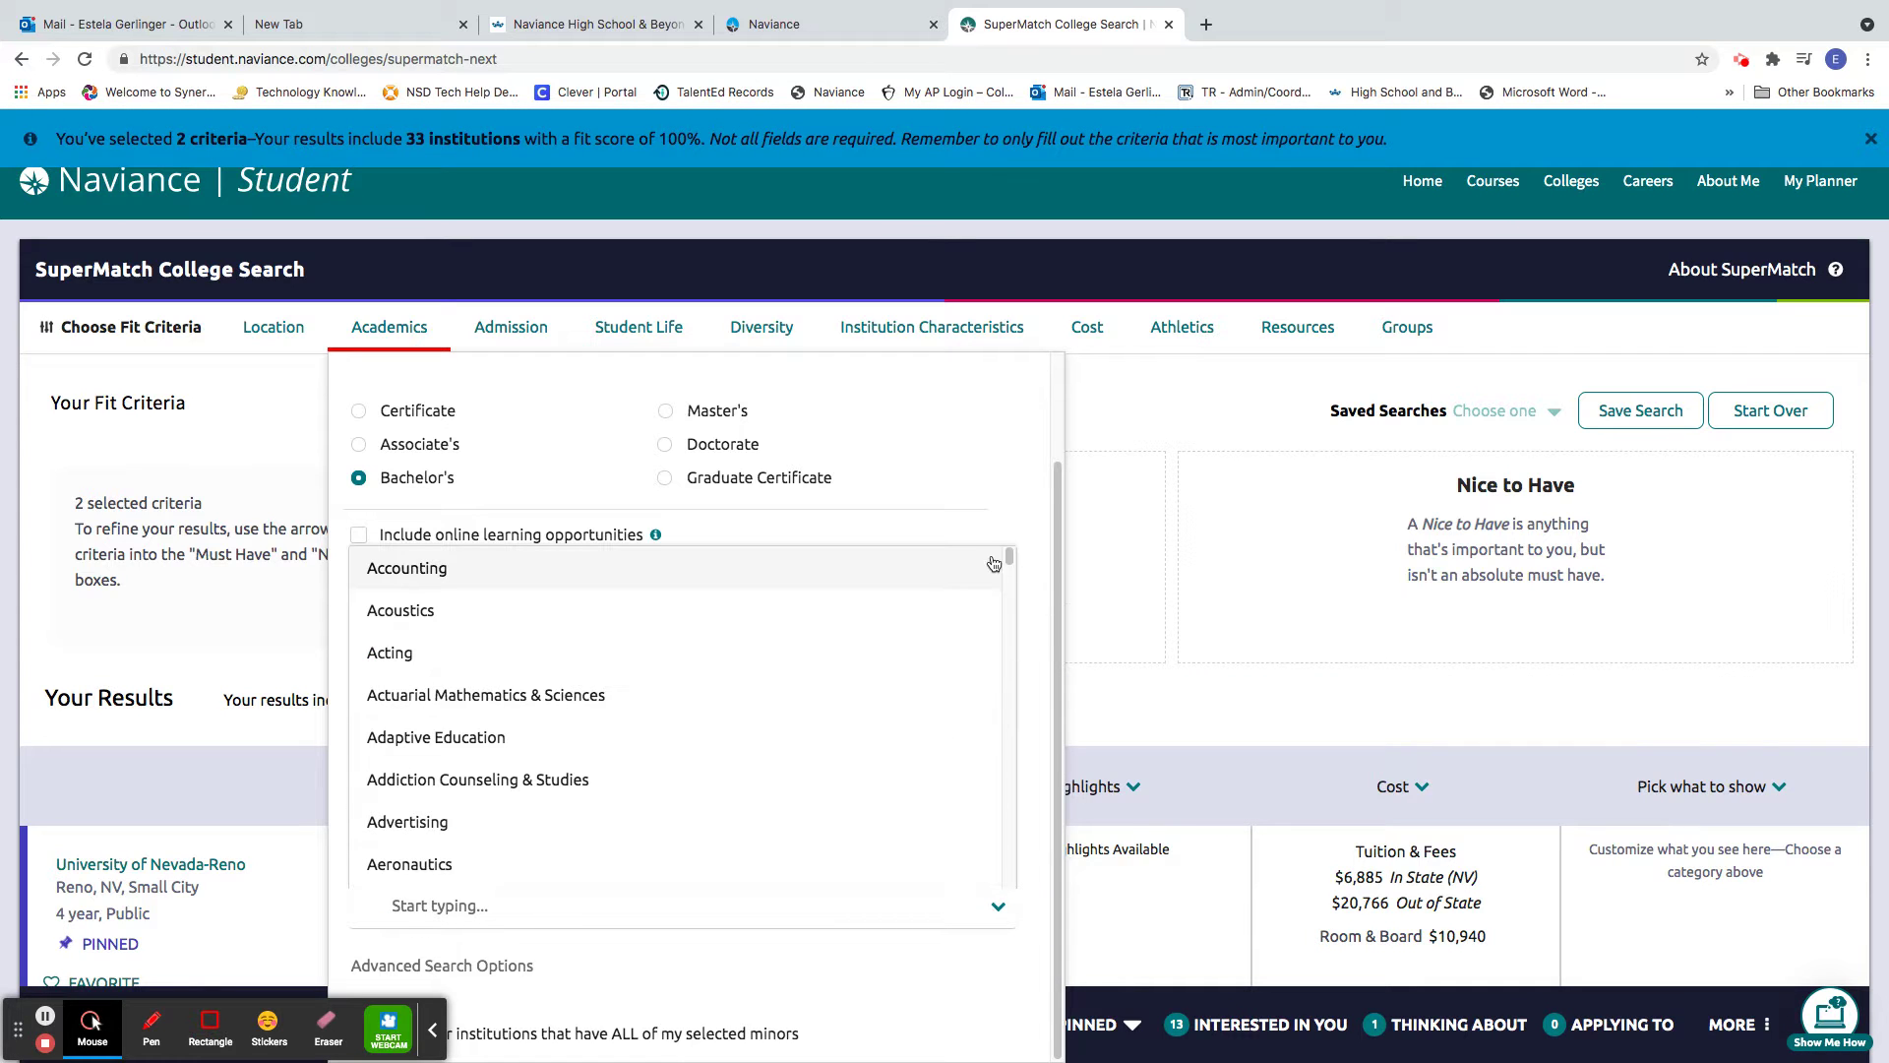
{"action": "left_click_drag", "start_coordinate": [1008, 559], "coordinate": [1006, 861]}
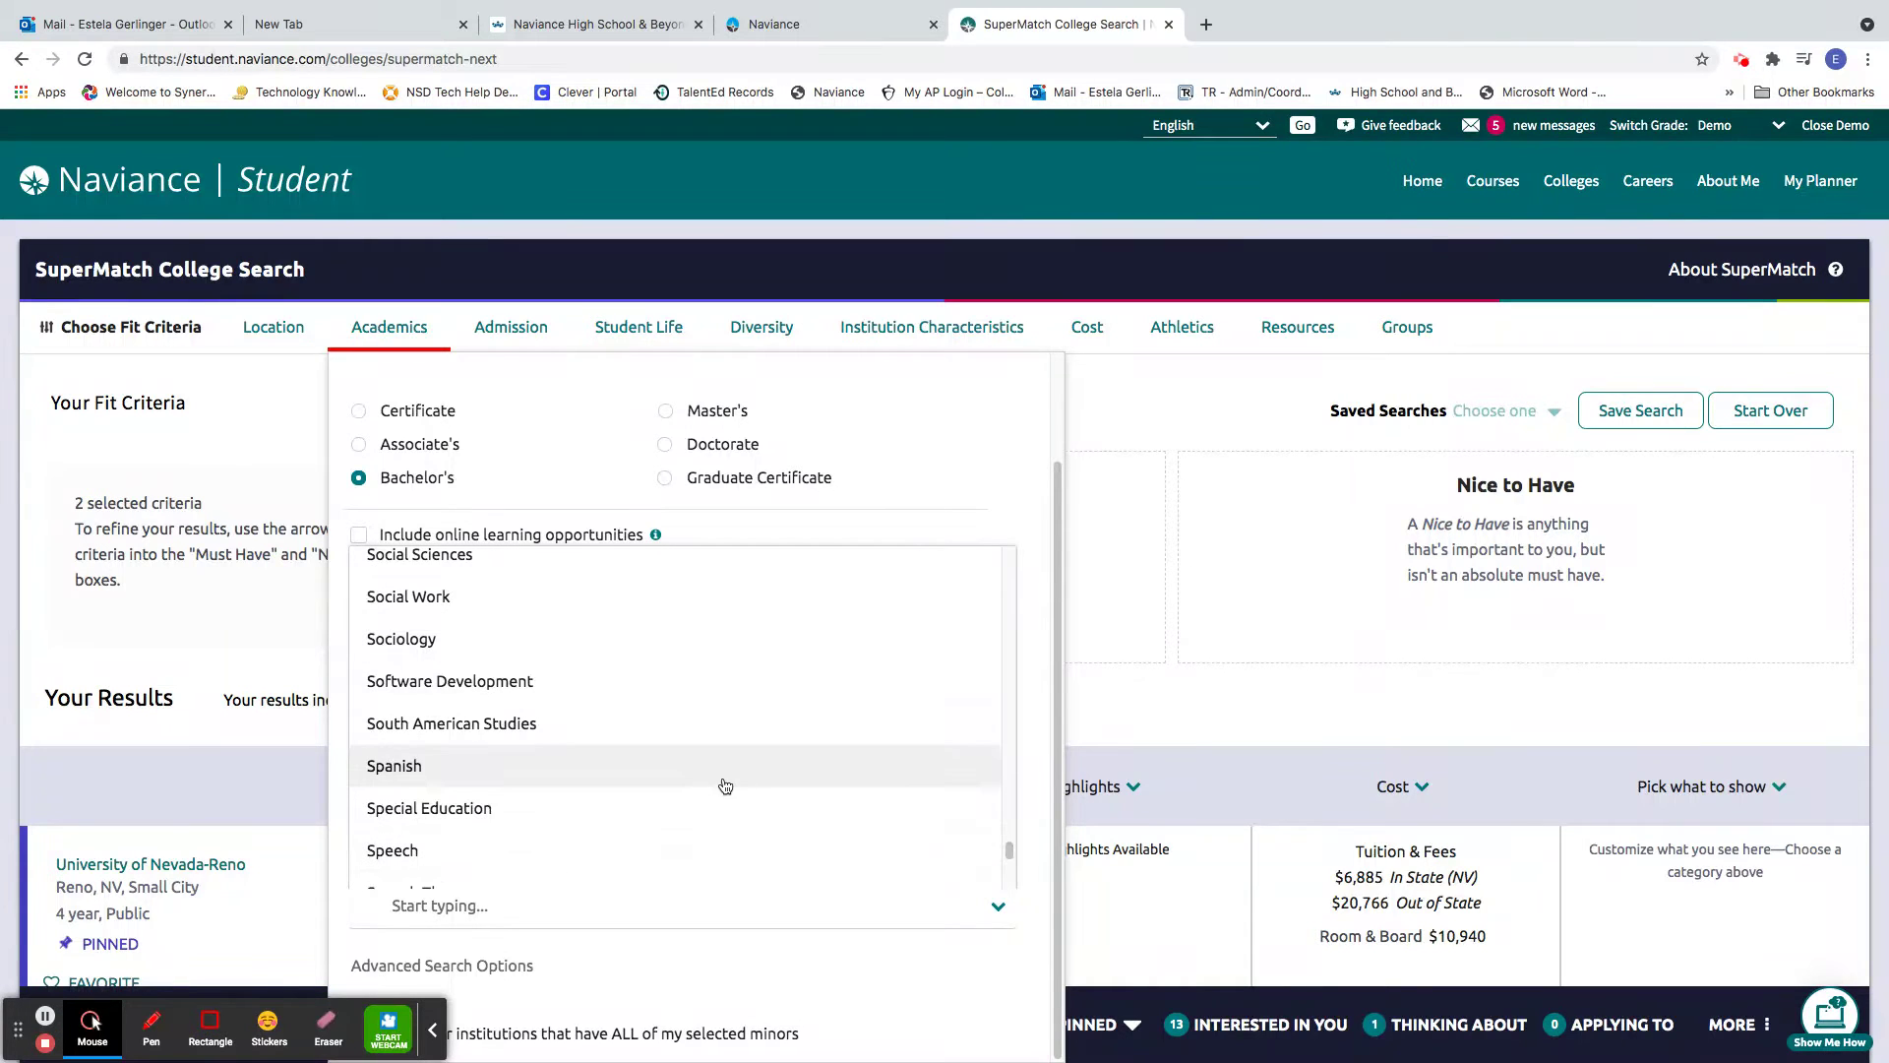
{"action": "left_click", "coordinate": [721, 777]}
{"action": "scroll", "coordinate": [568, 368], "scroll_direction": "up", "scroll_amount": 3}
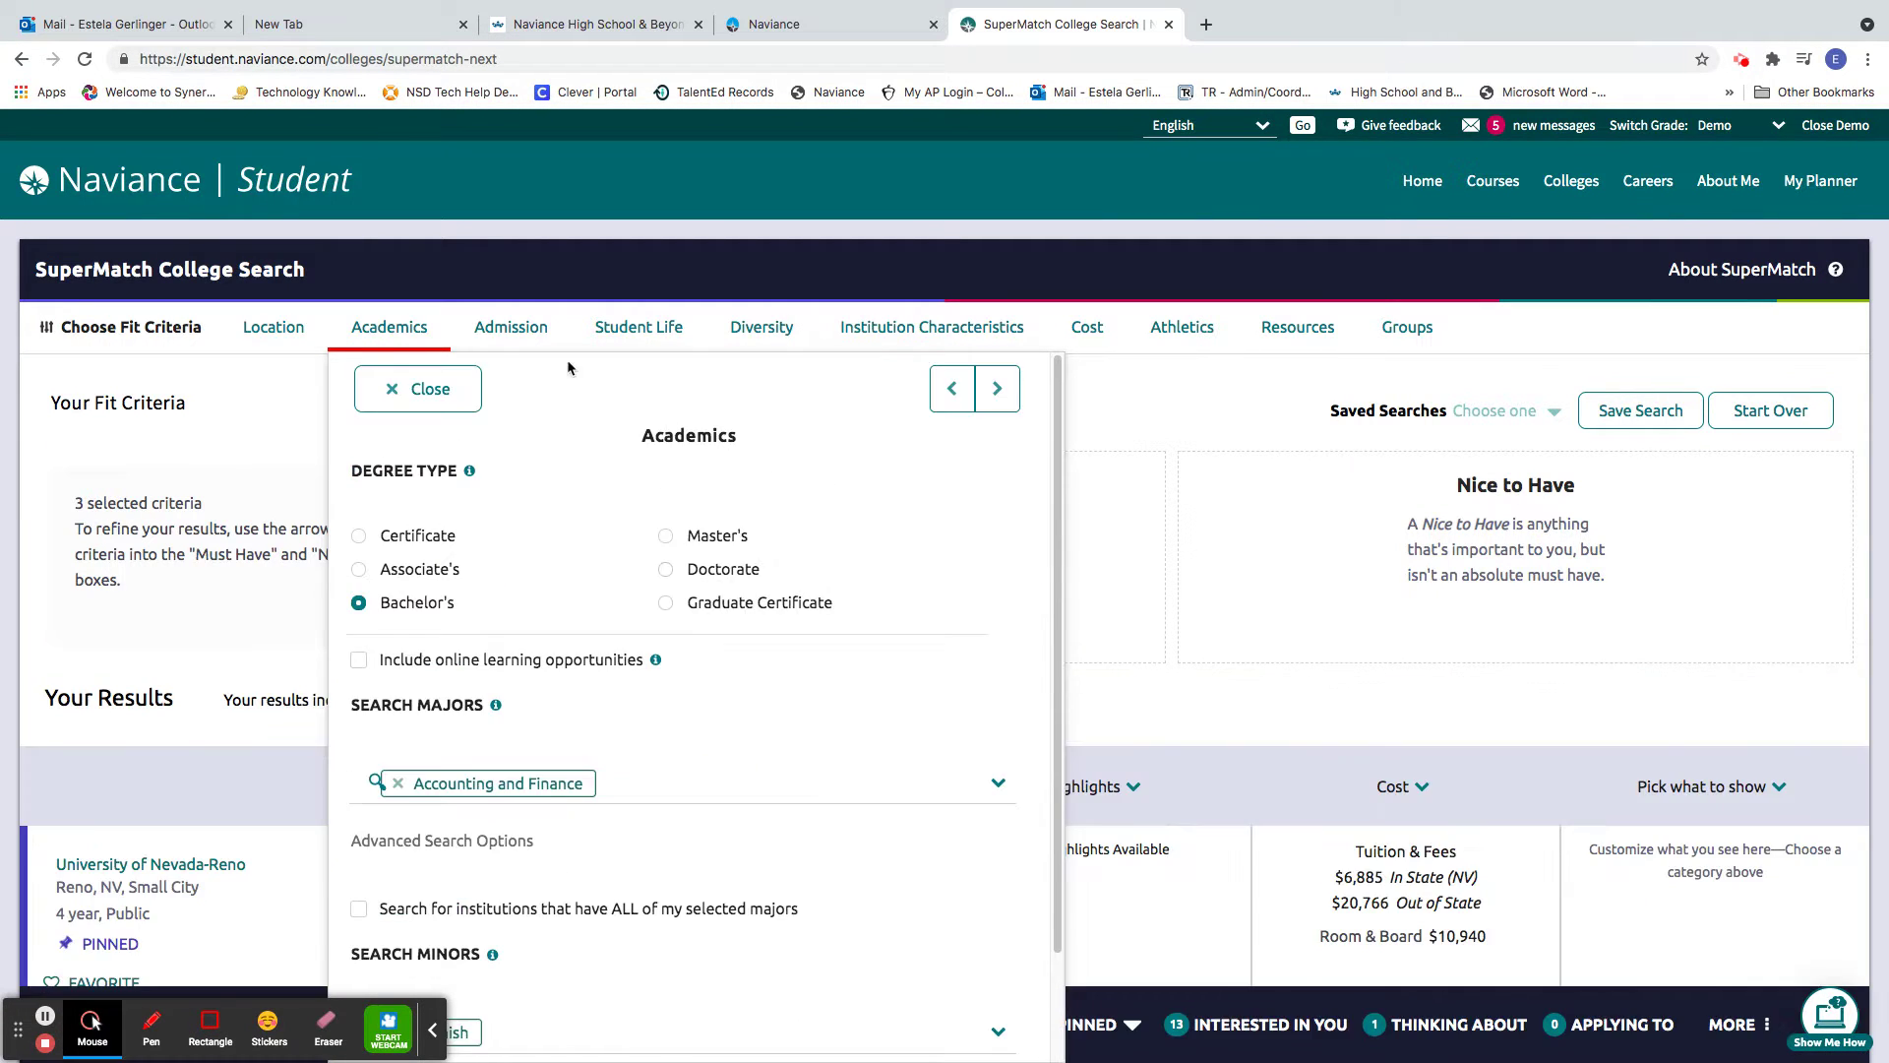
Step: Enter a GPA of 3 and require colleges that accept AP credits
{"action": "left_click", "coordinate": [536, 334]}
{"action": "left_click", "coordinate": [688, 595]}
{"action": "type", "text": "3"}
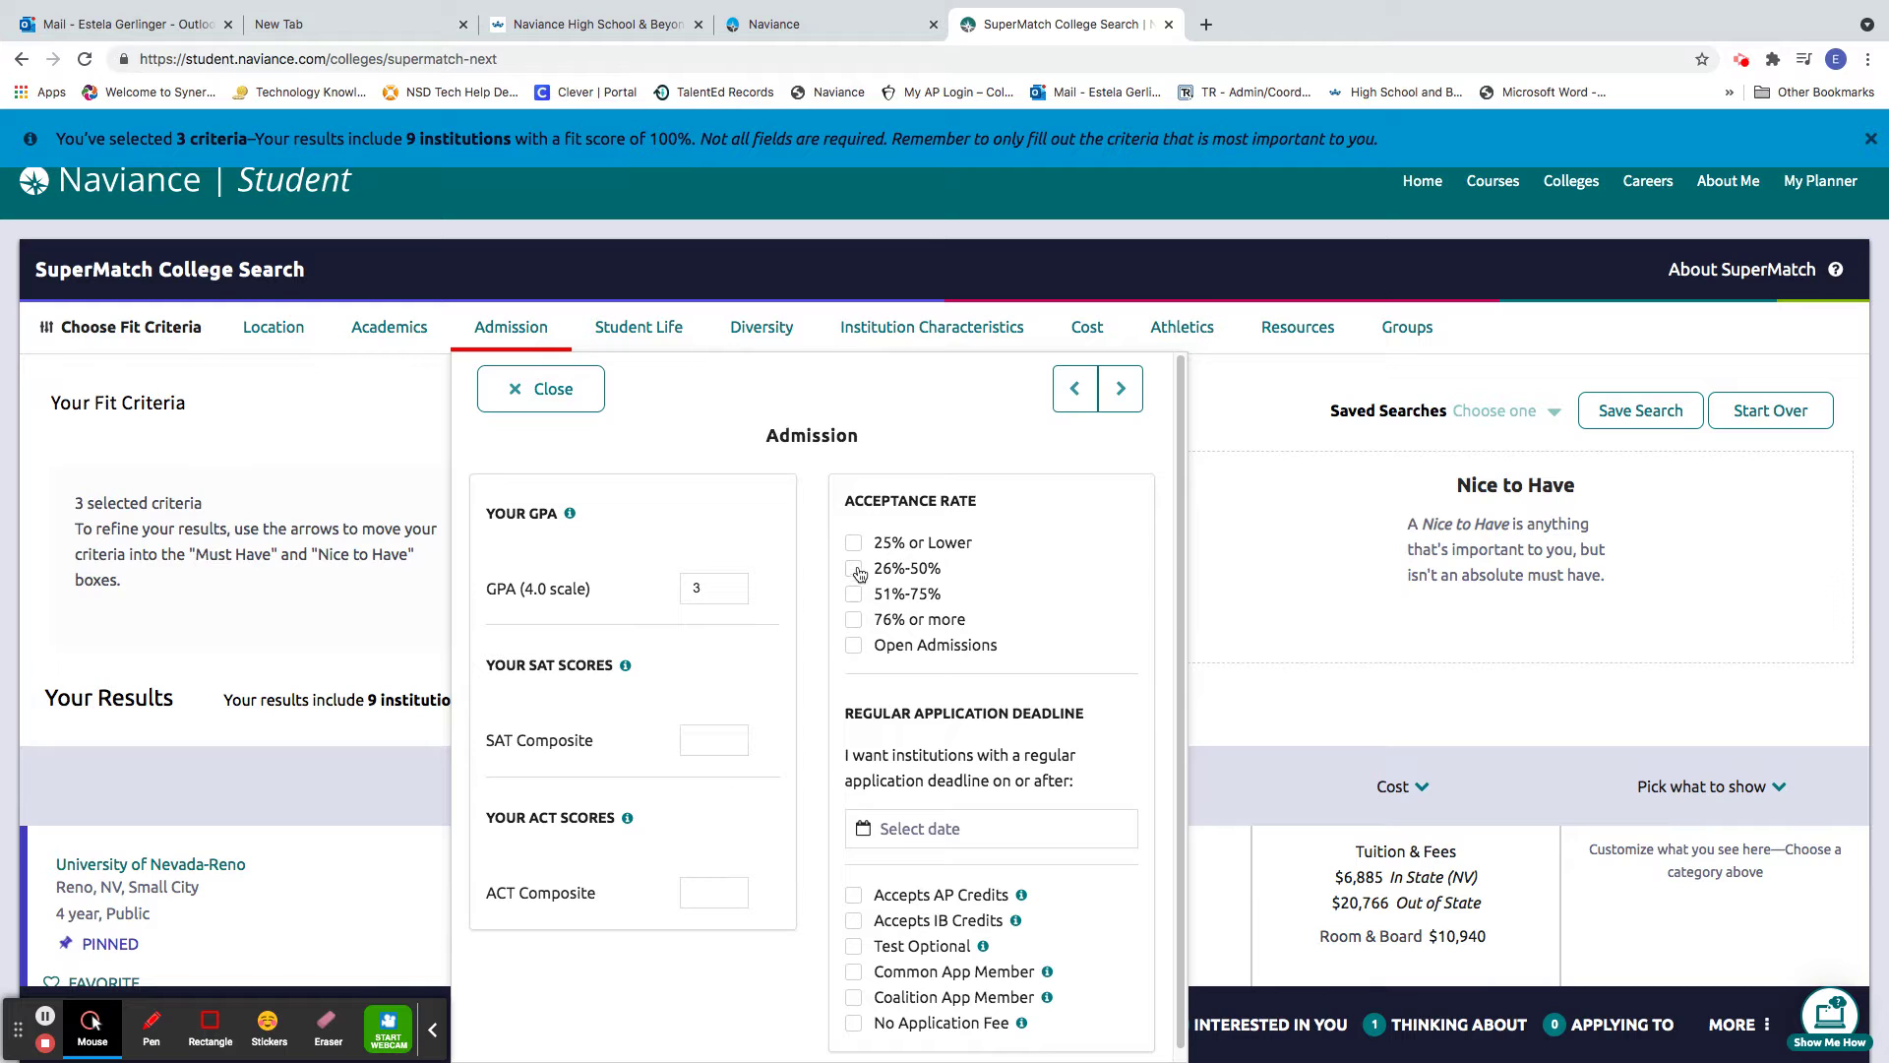
{"action": "left_click", "coordinate": [853, 894]}
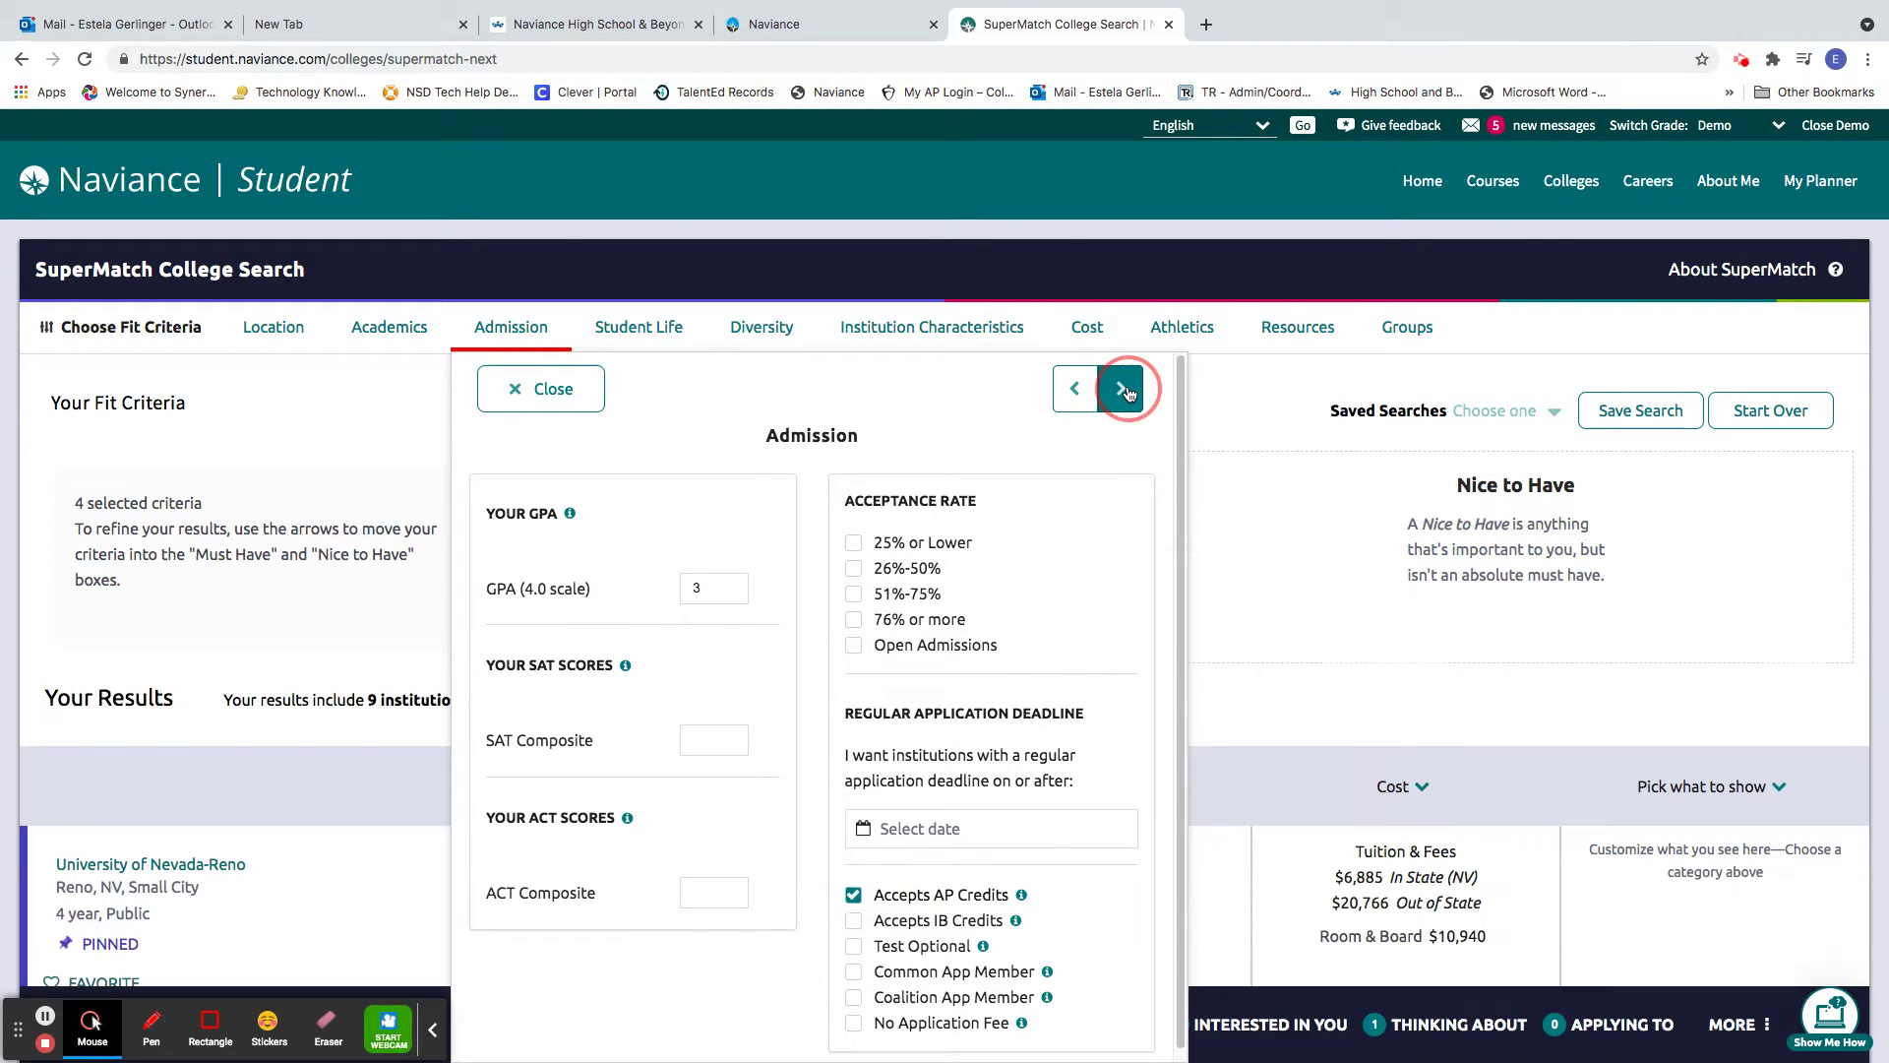
{"action": "left_click", "coordinate": [1122, 388]}
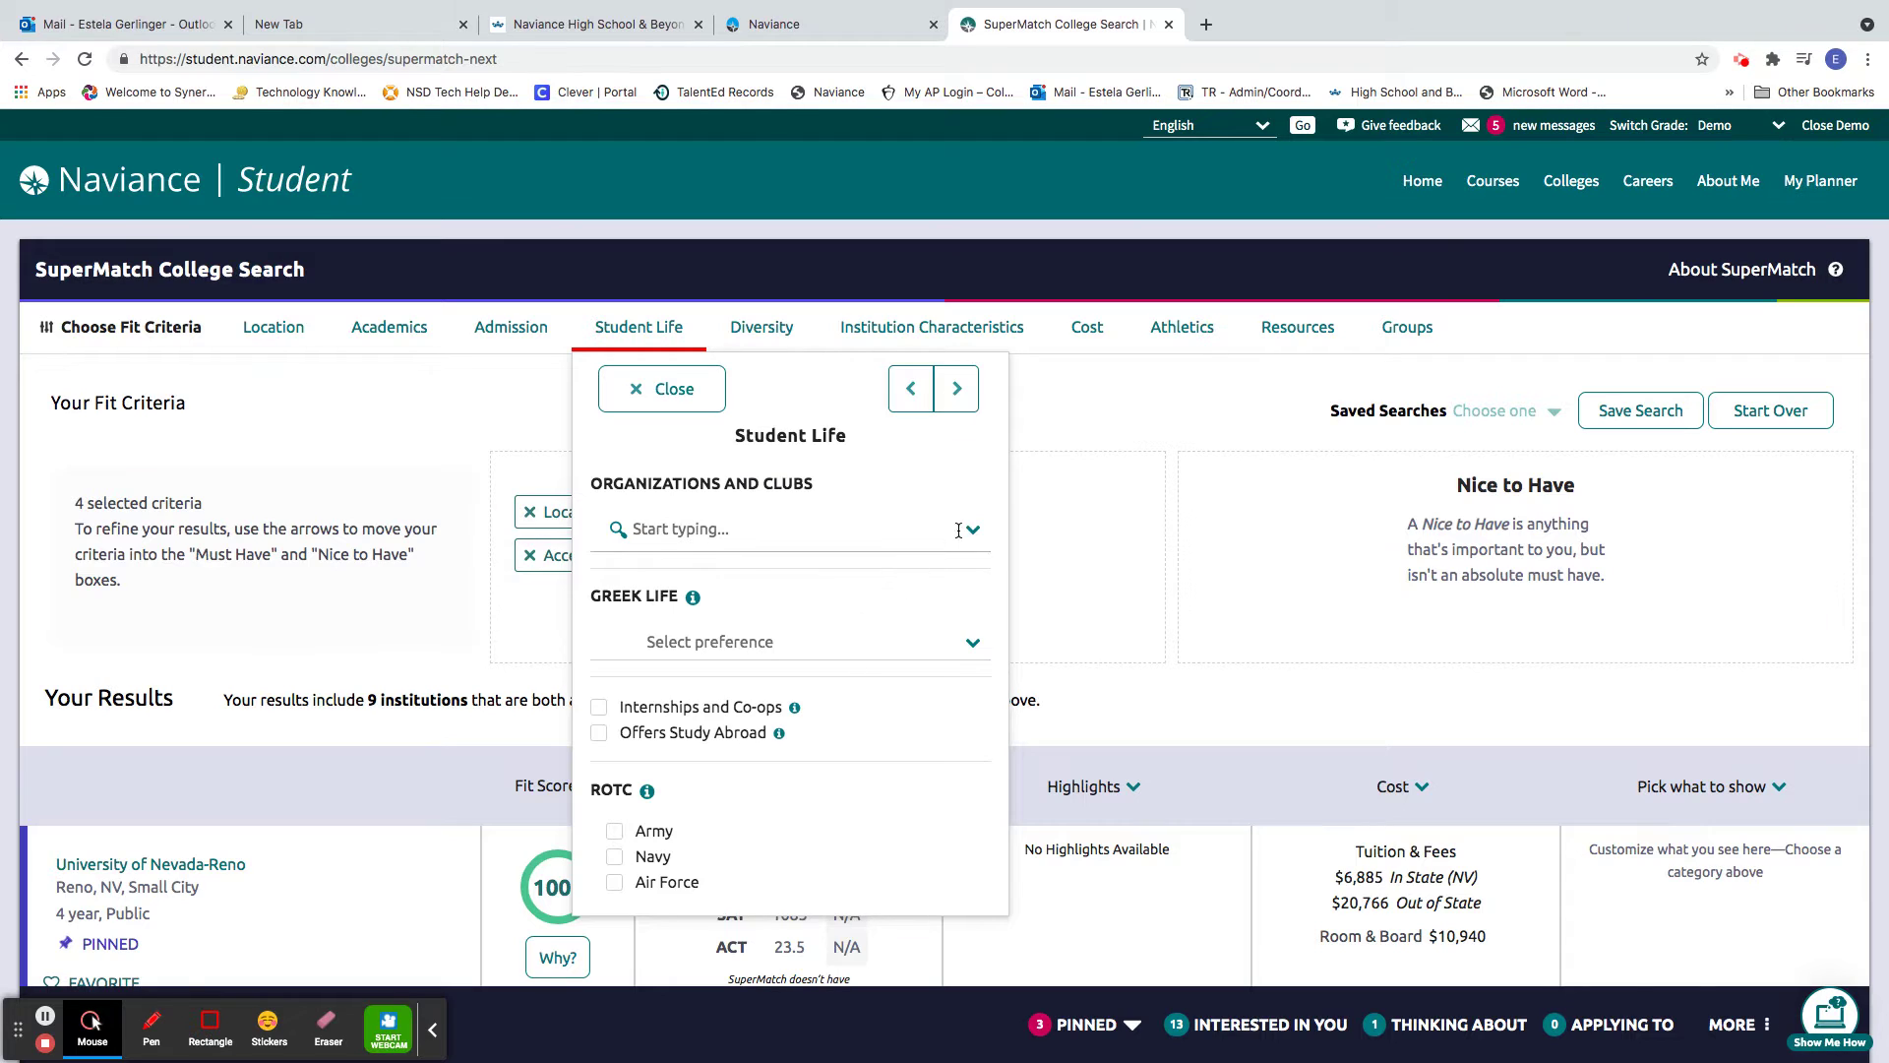
Step: Add Business as a required club under Organizations and Clubs
{"action": "left_click", "coordinate": [861, 531]}
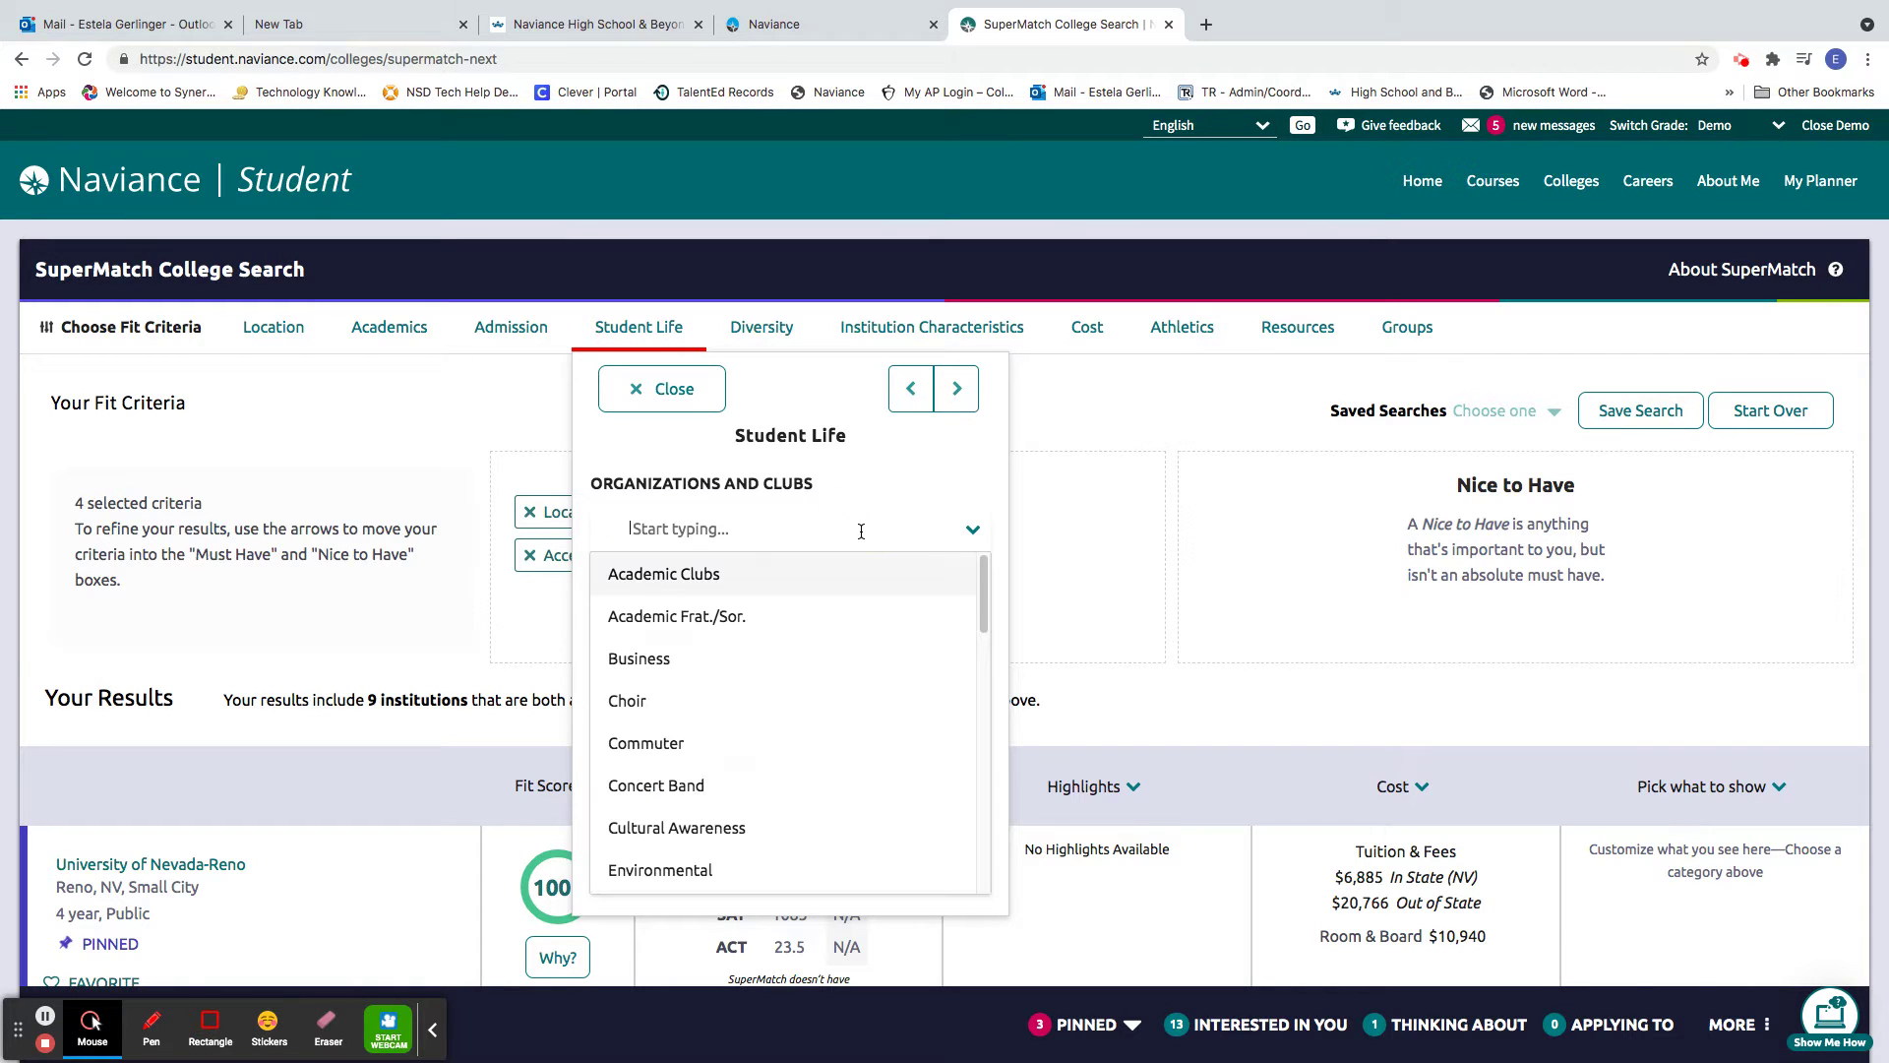
{"action": "left_click", "coordinate": [848, 660]}
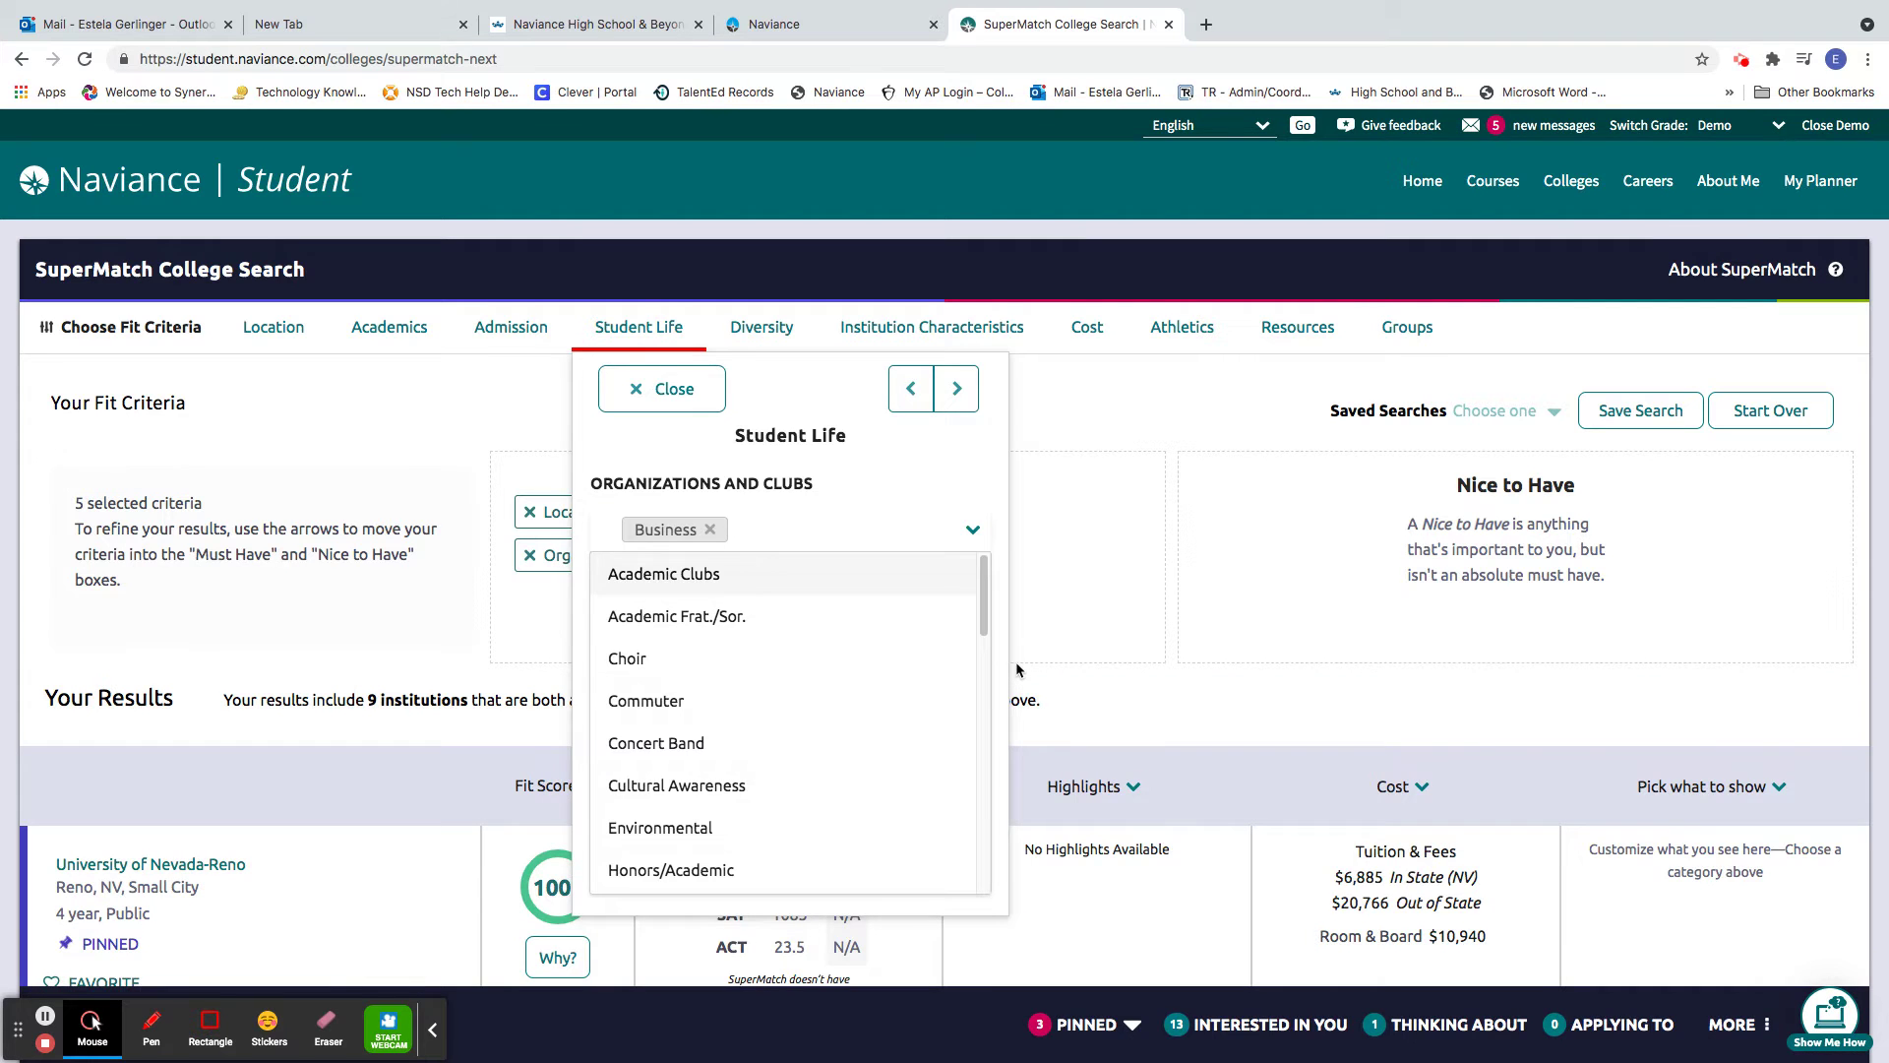
{"action": "left_click", "coordinate": [1018, 667]}
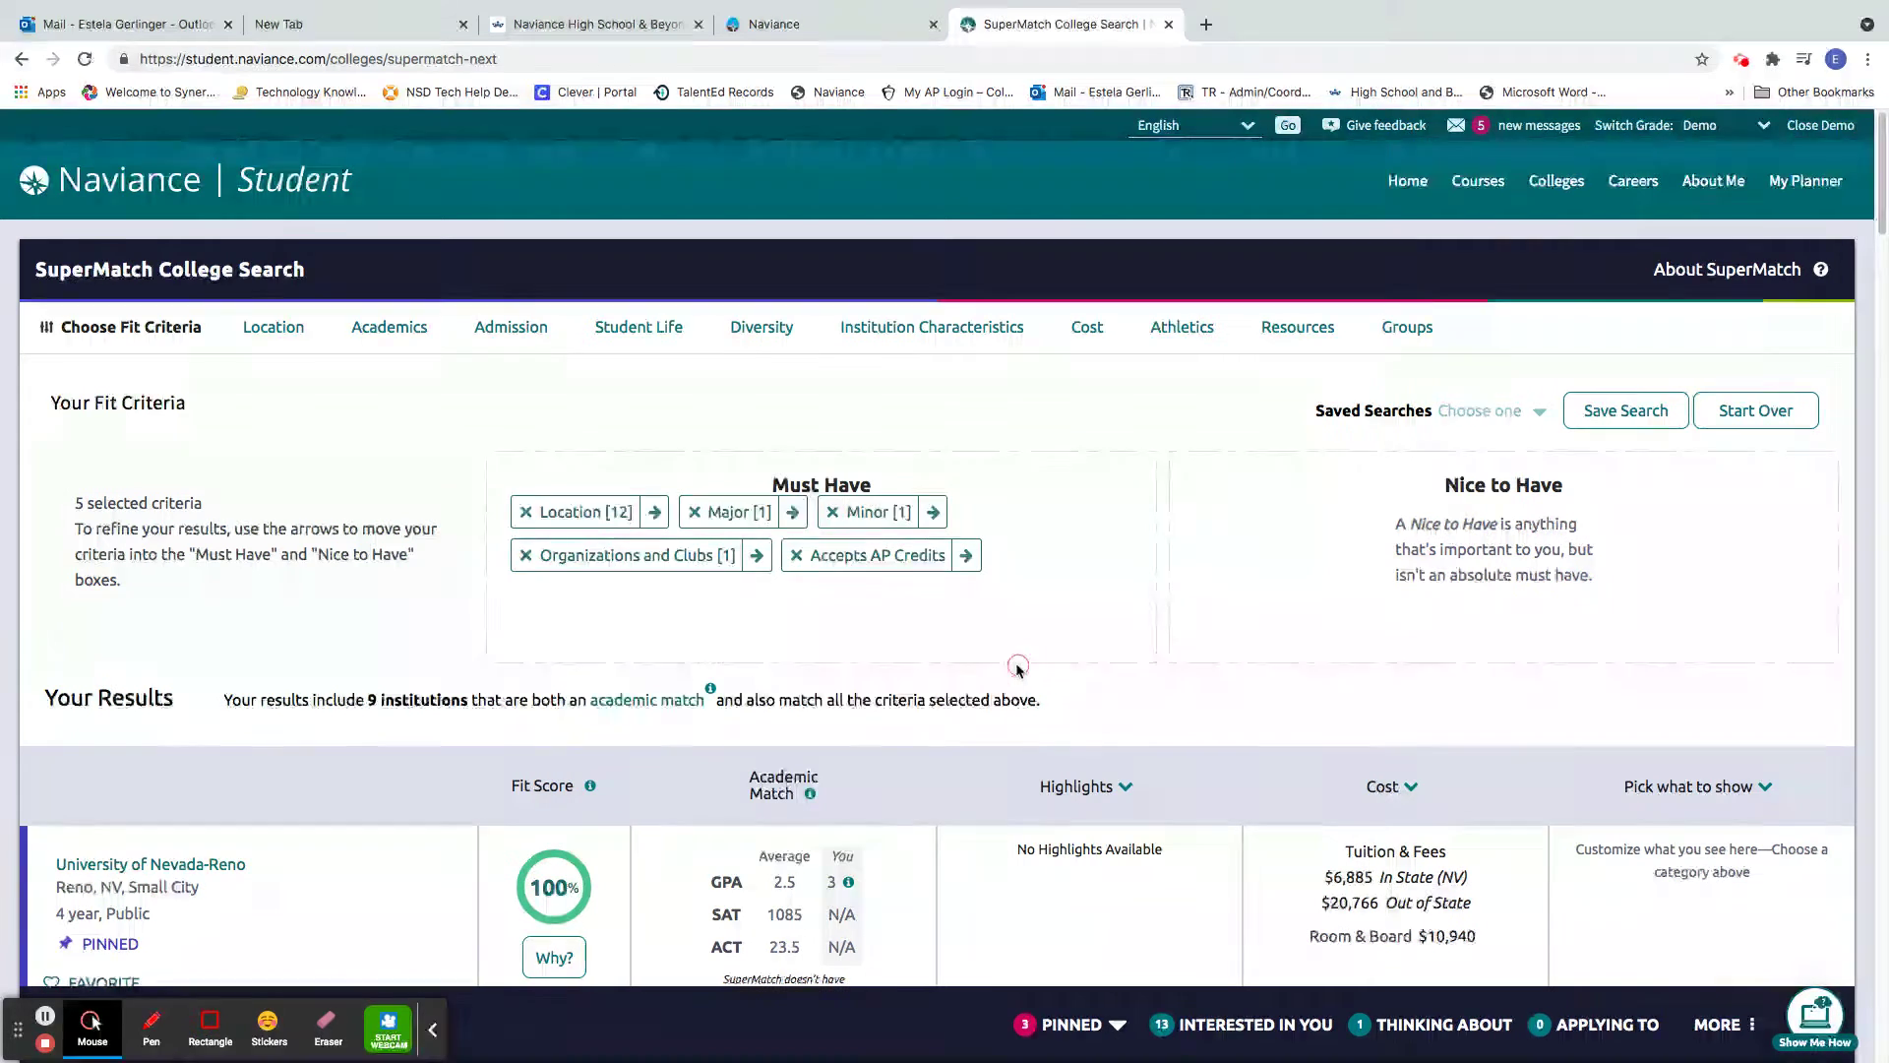
Step: Require Fraternities/Sororities Available under Greek Life and Offers Study Abroad
{"action": "left_click", "coordinate": [651, 329]}
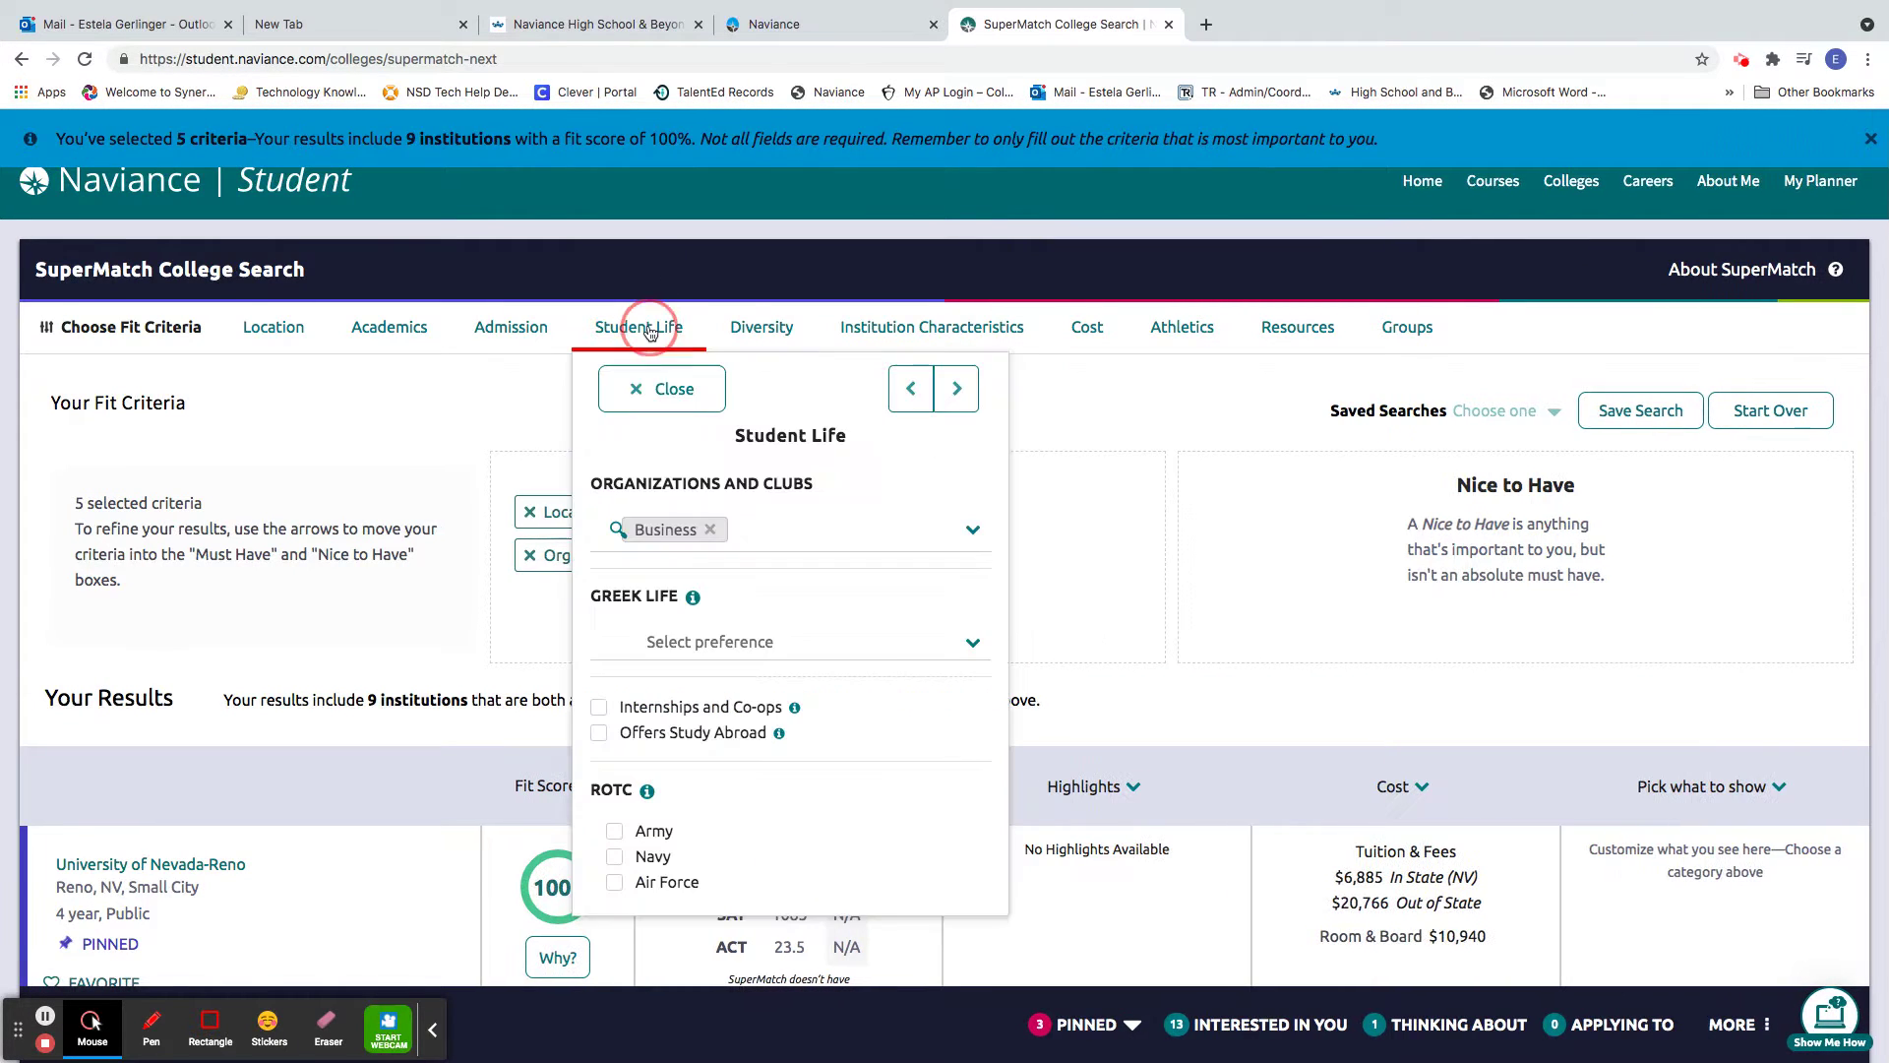
{"action": "left_click", "coordinate": [965, 642]}
{"action": "left_click", "coordinate": [932, 736]}
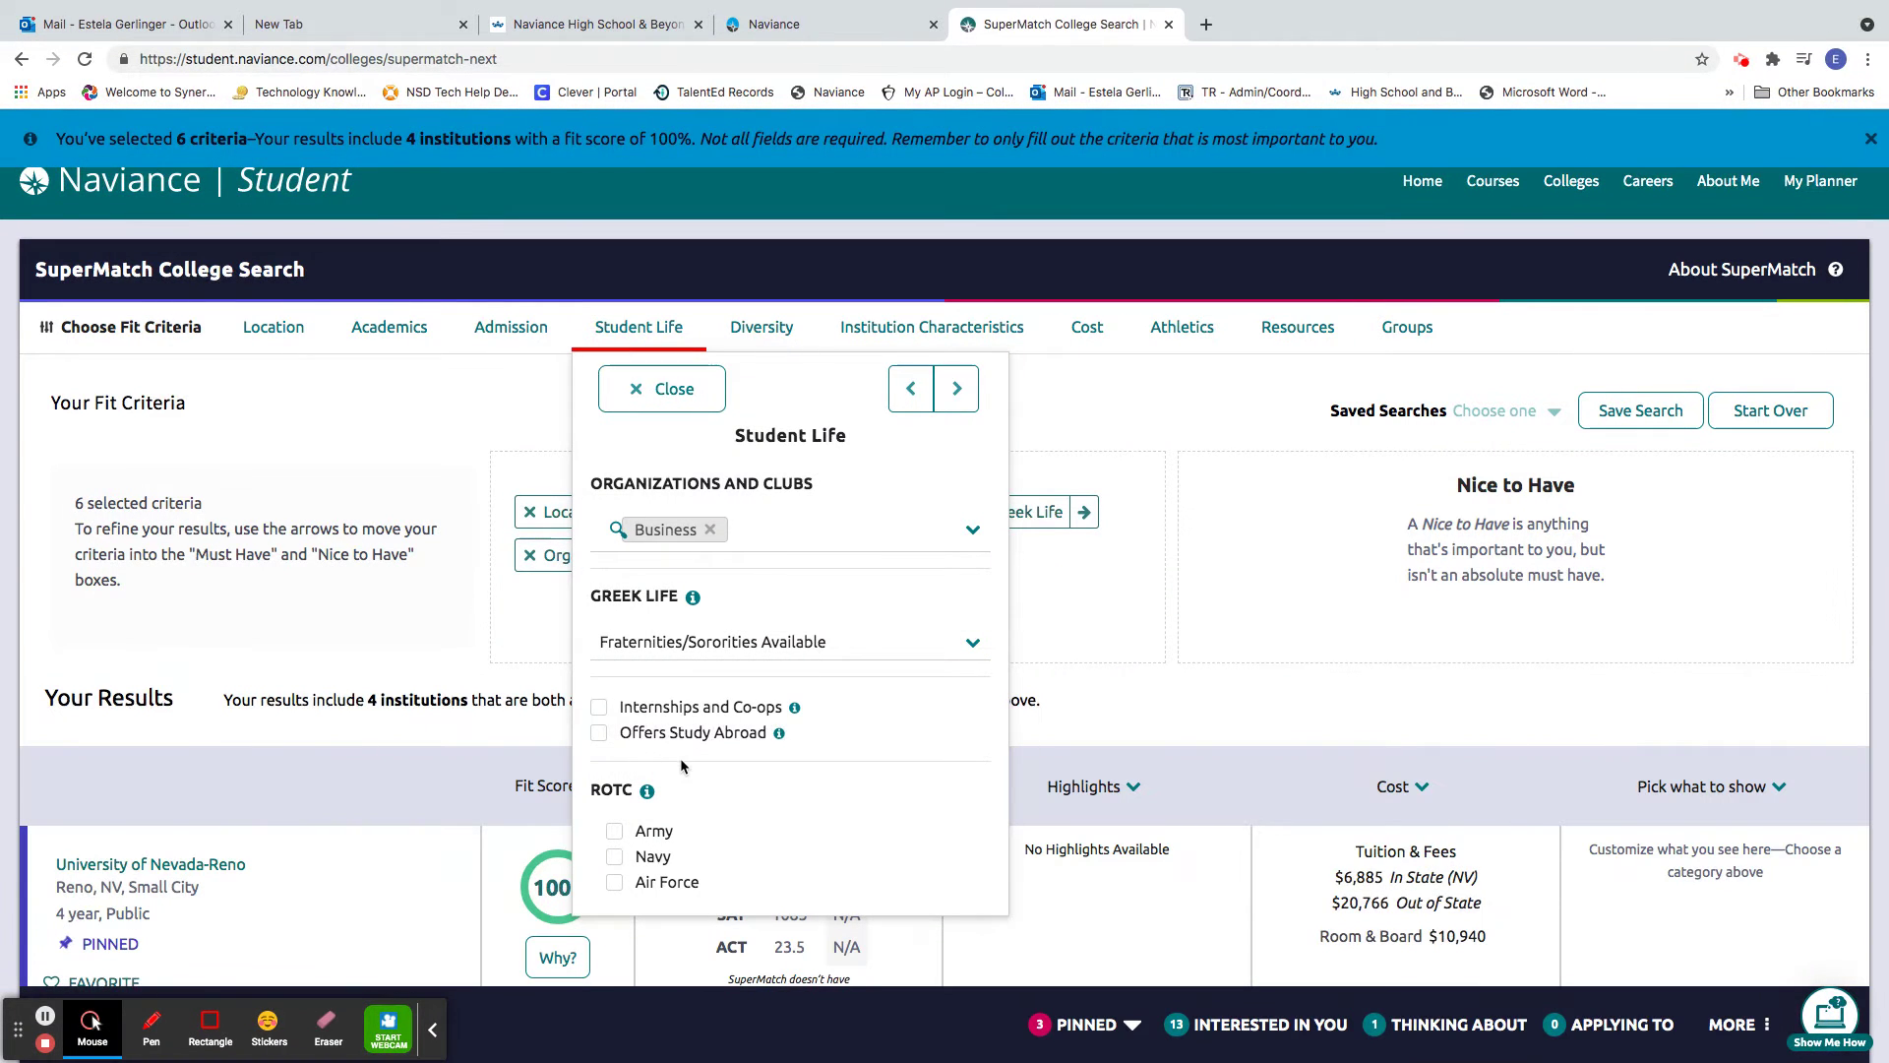
{"action": "left_click", "coordinate": [644, 735]}
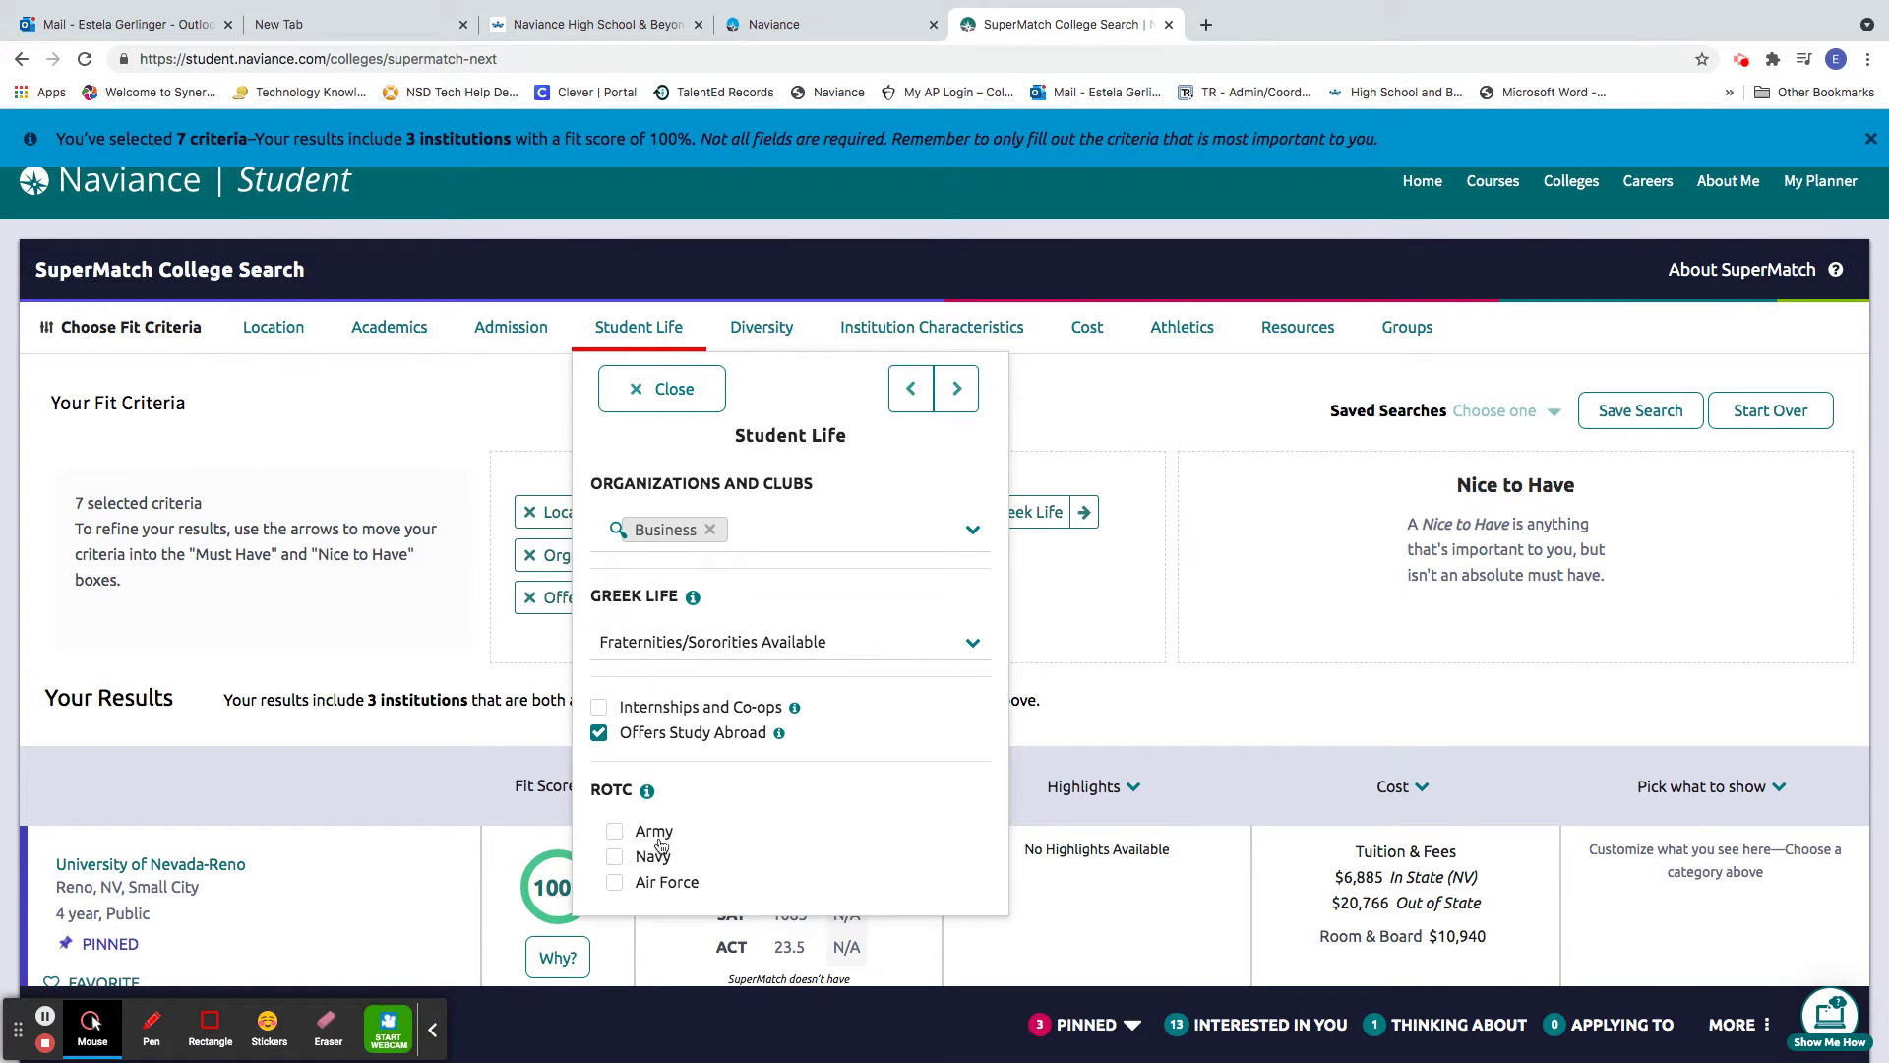
{"action": "left_click", "coordinate": [784, 339]}
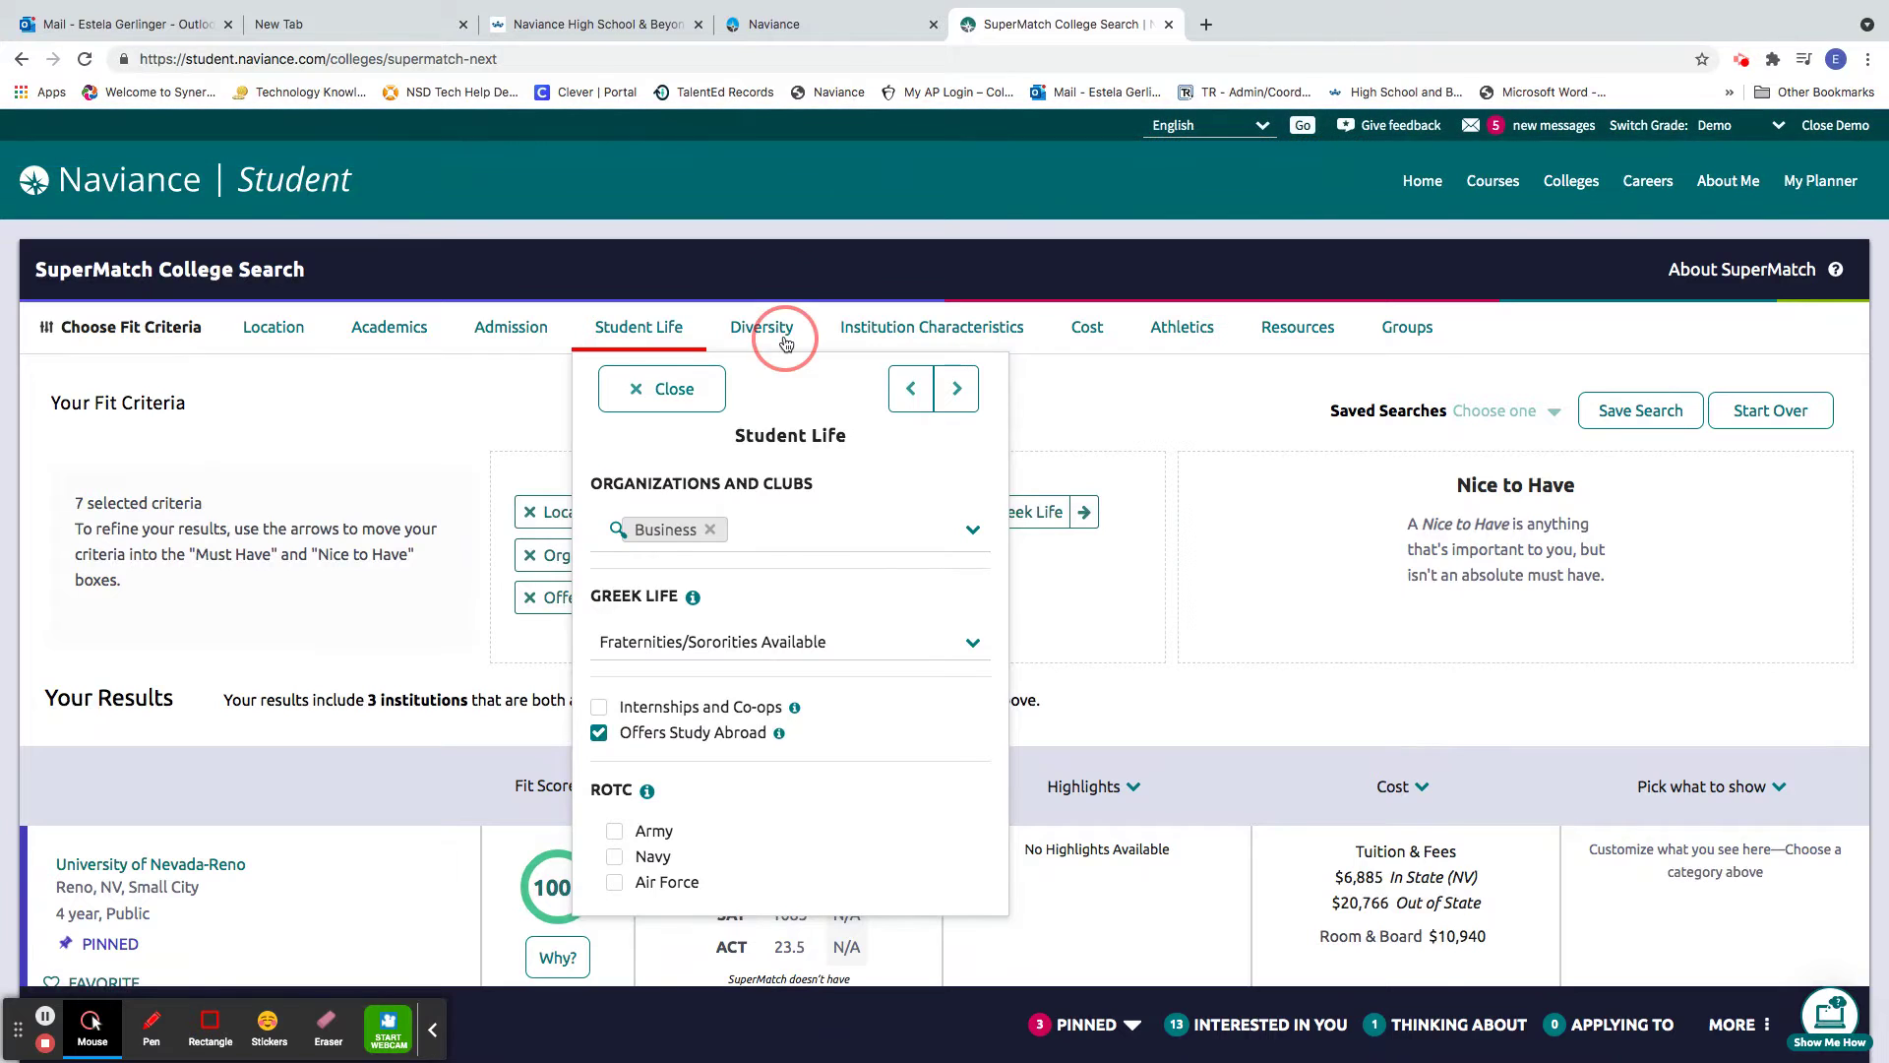
Step: Require at least 30% minority students, coed campuses, and at least 30% out-of-state students
{"action": "left_click", "coordinate": [945, 635]}
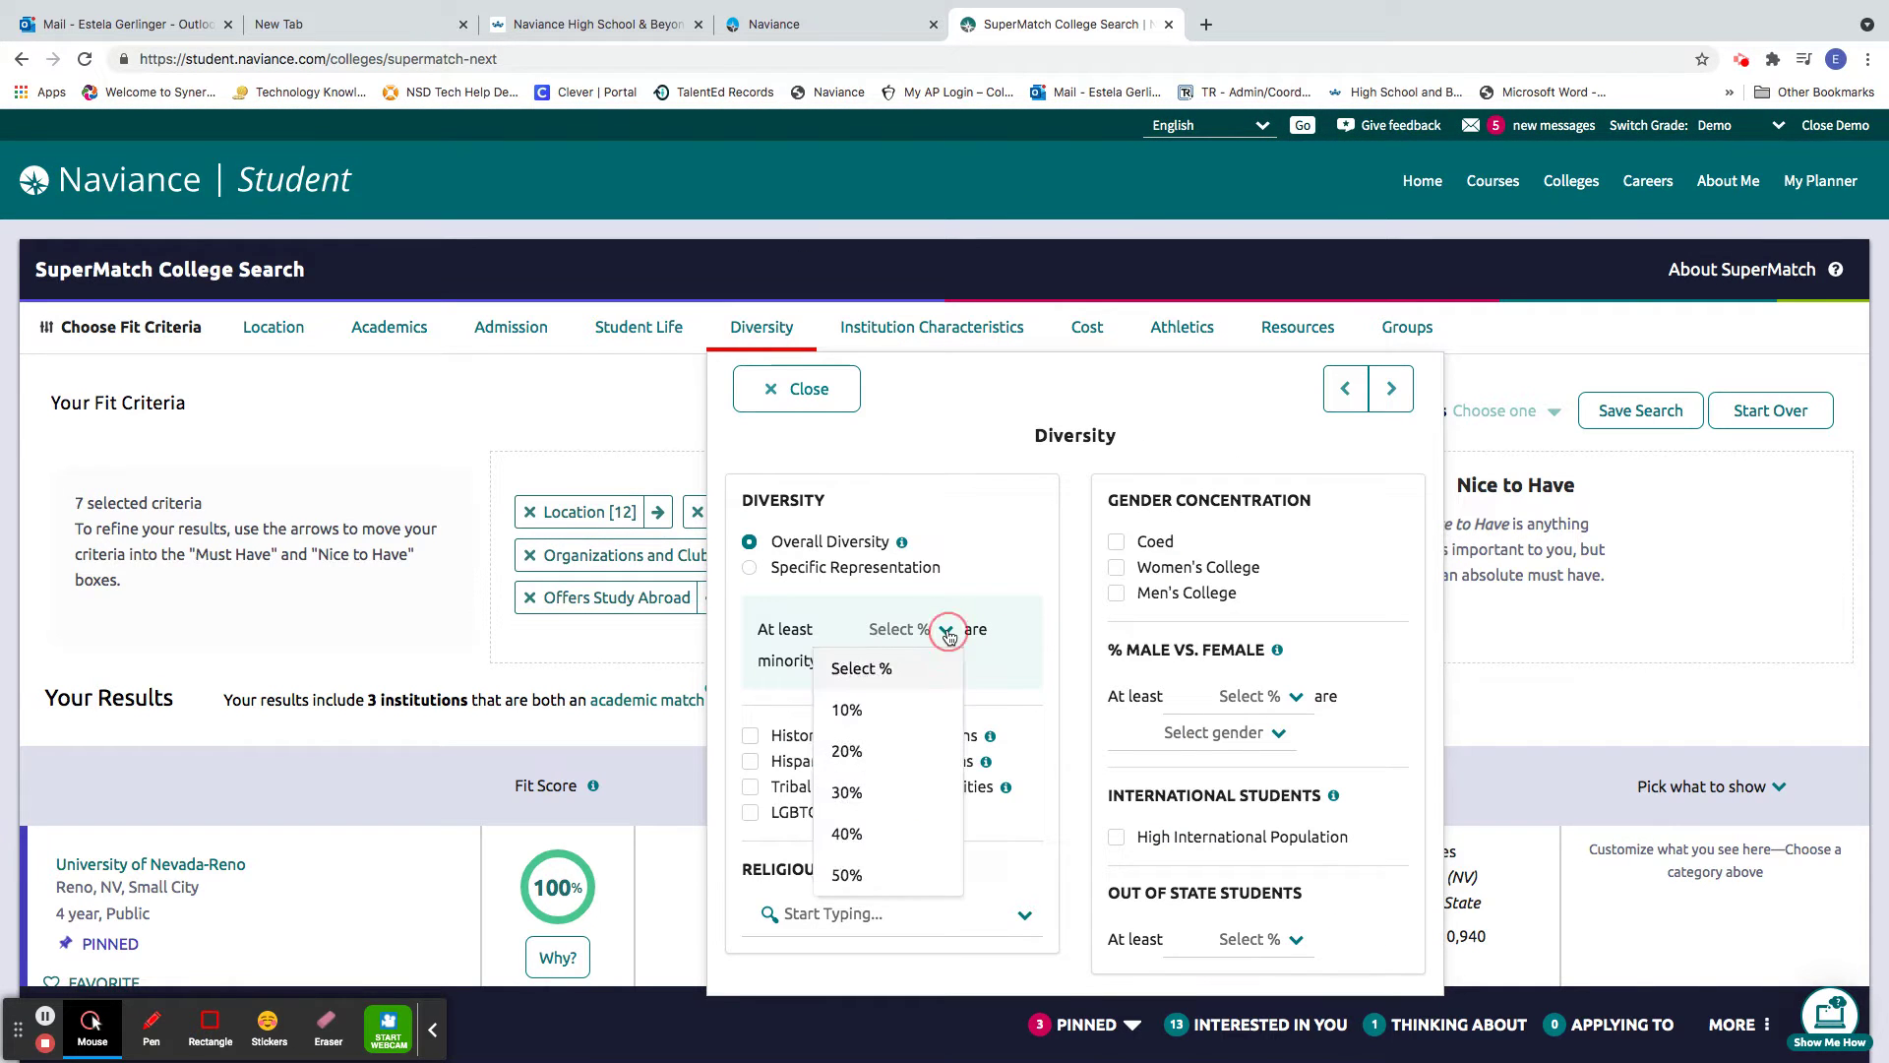
{"action": "left_click", "coordinate": [927, 795]}
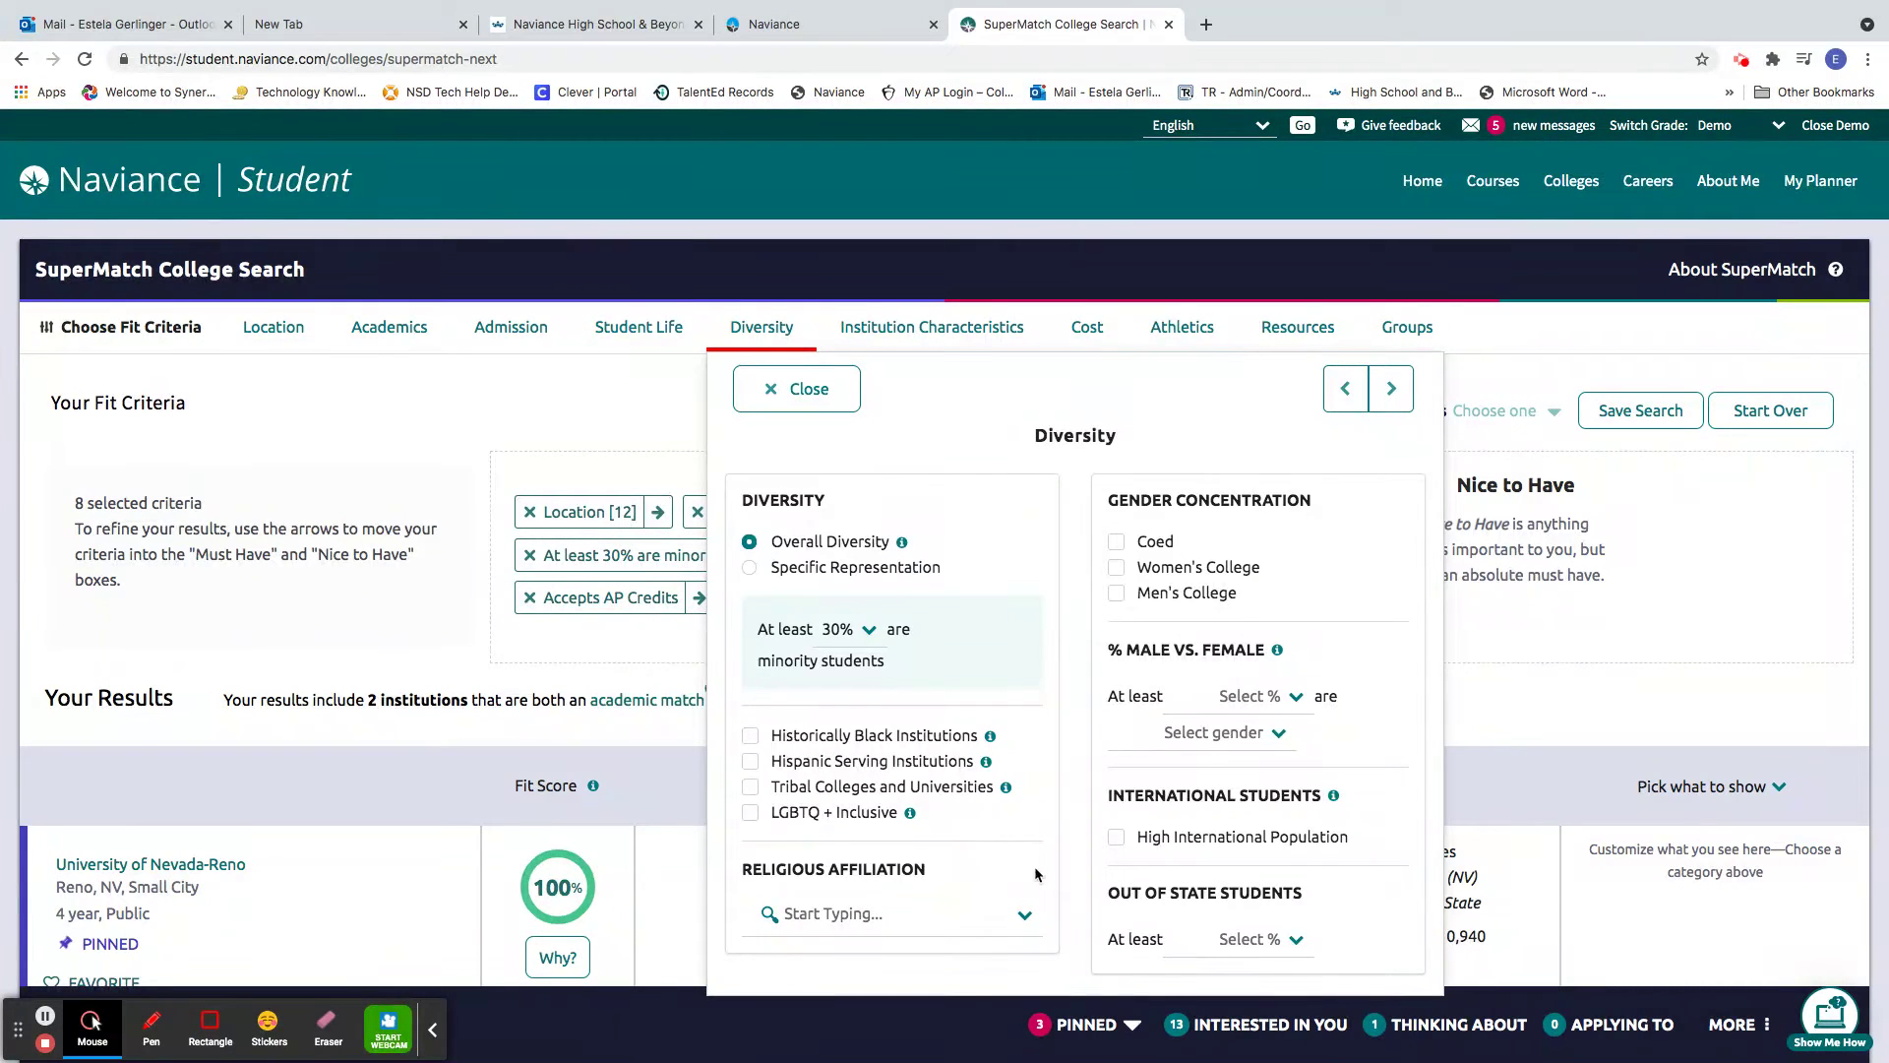
{"action": "left_click", "coordinate": [1029, 913]}
{"action": "left_click", "coordinate": [1029, 913]}
{"action": "left_click", "coordinate": [1117, 543]}
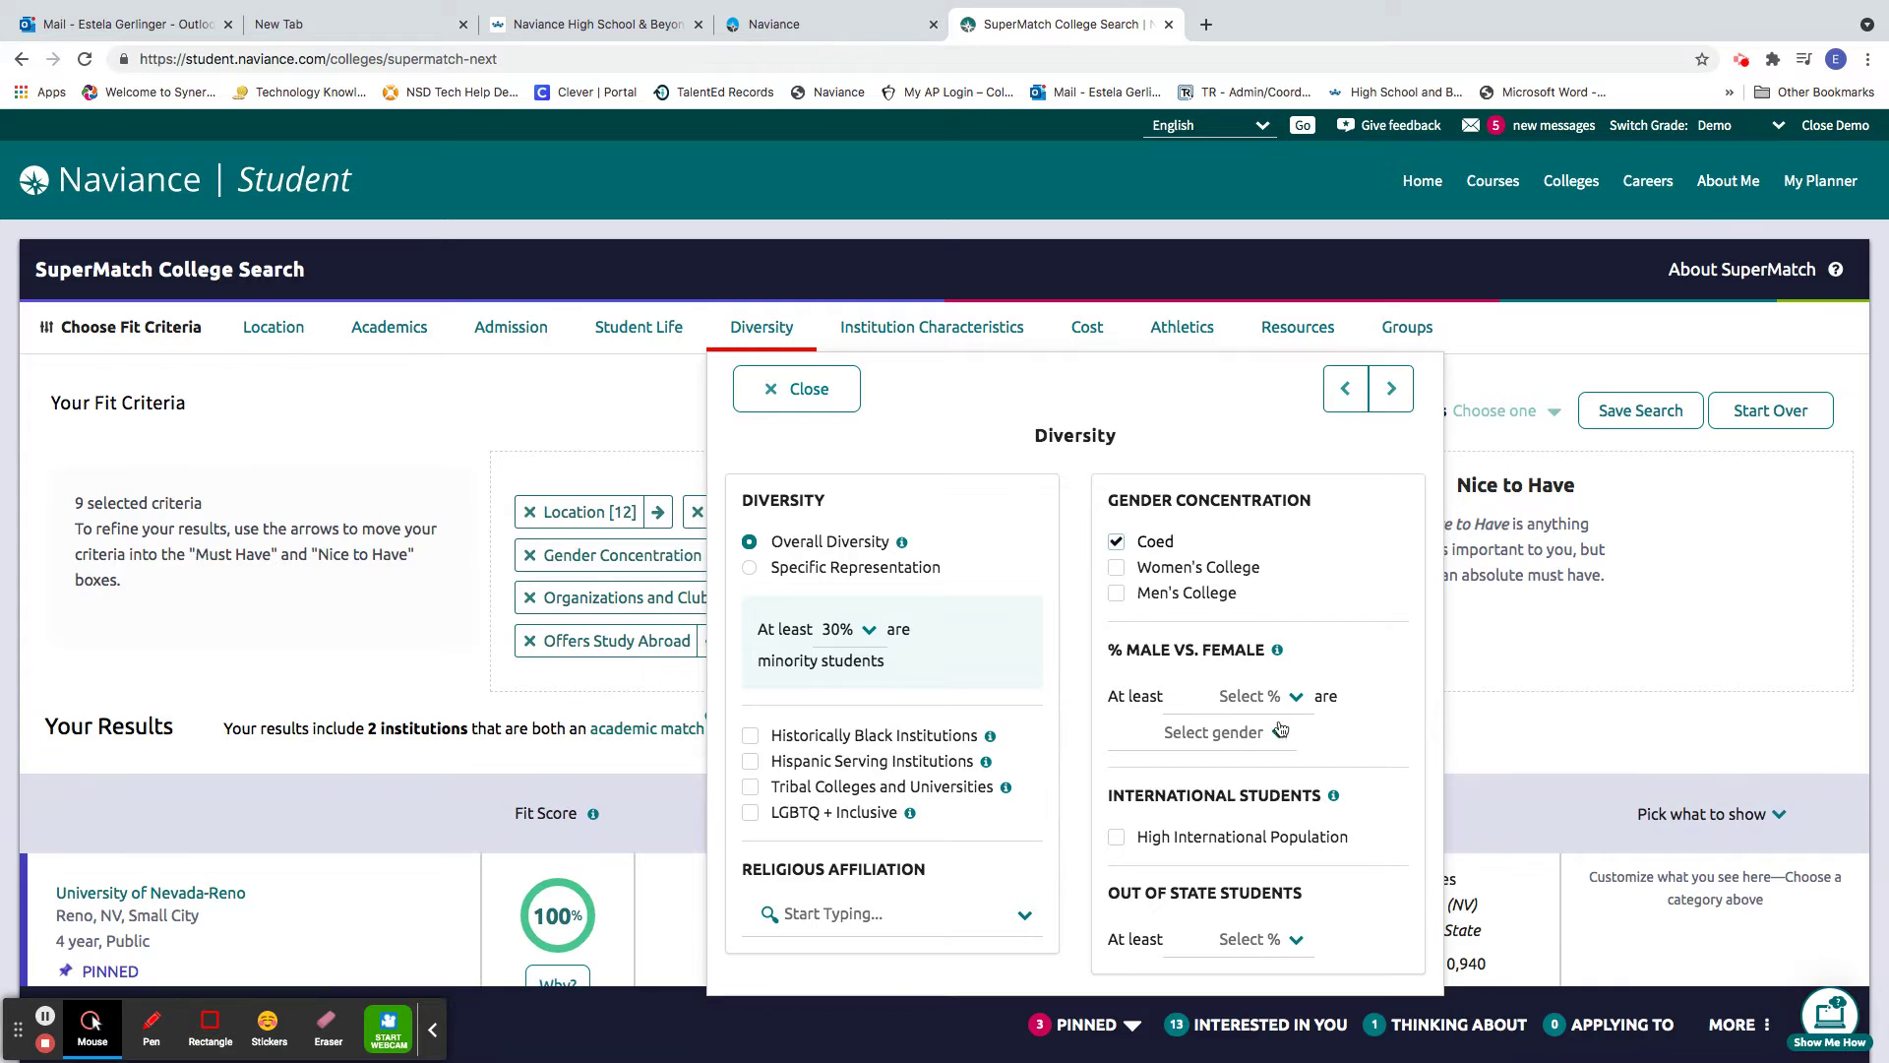
{"action": "left_click", "coordinate": [1296, 941]}
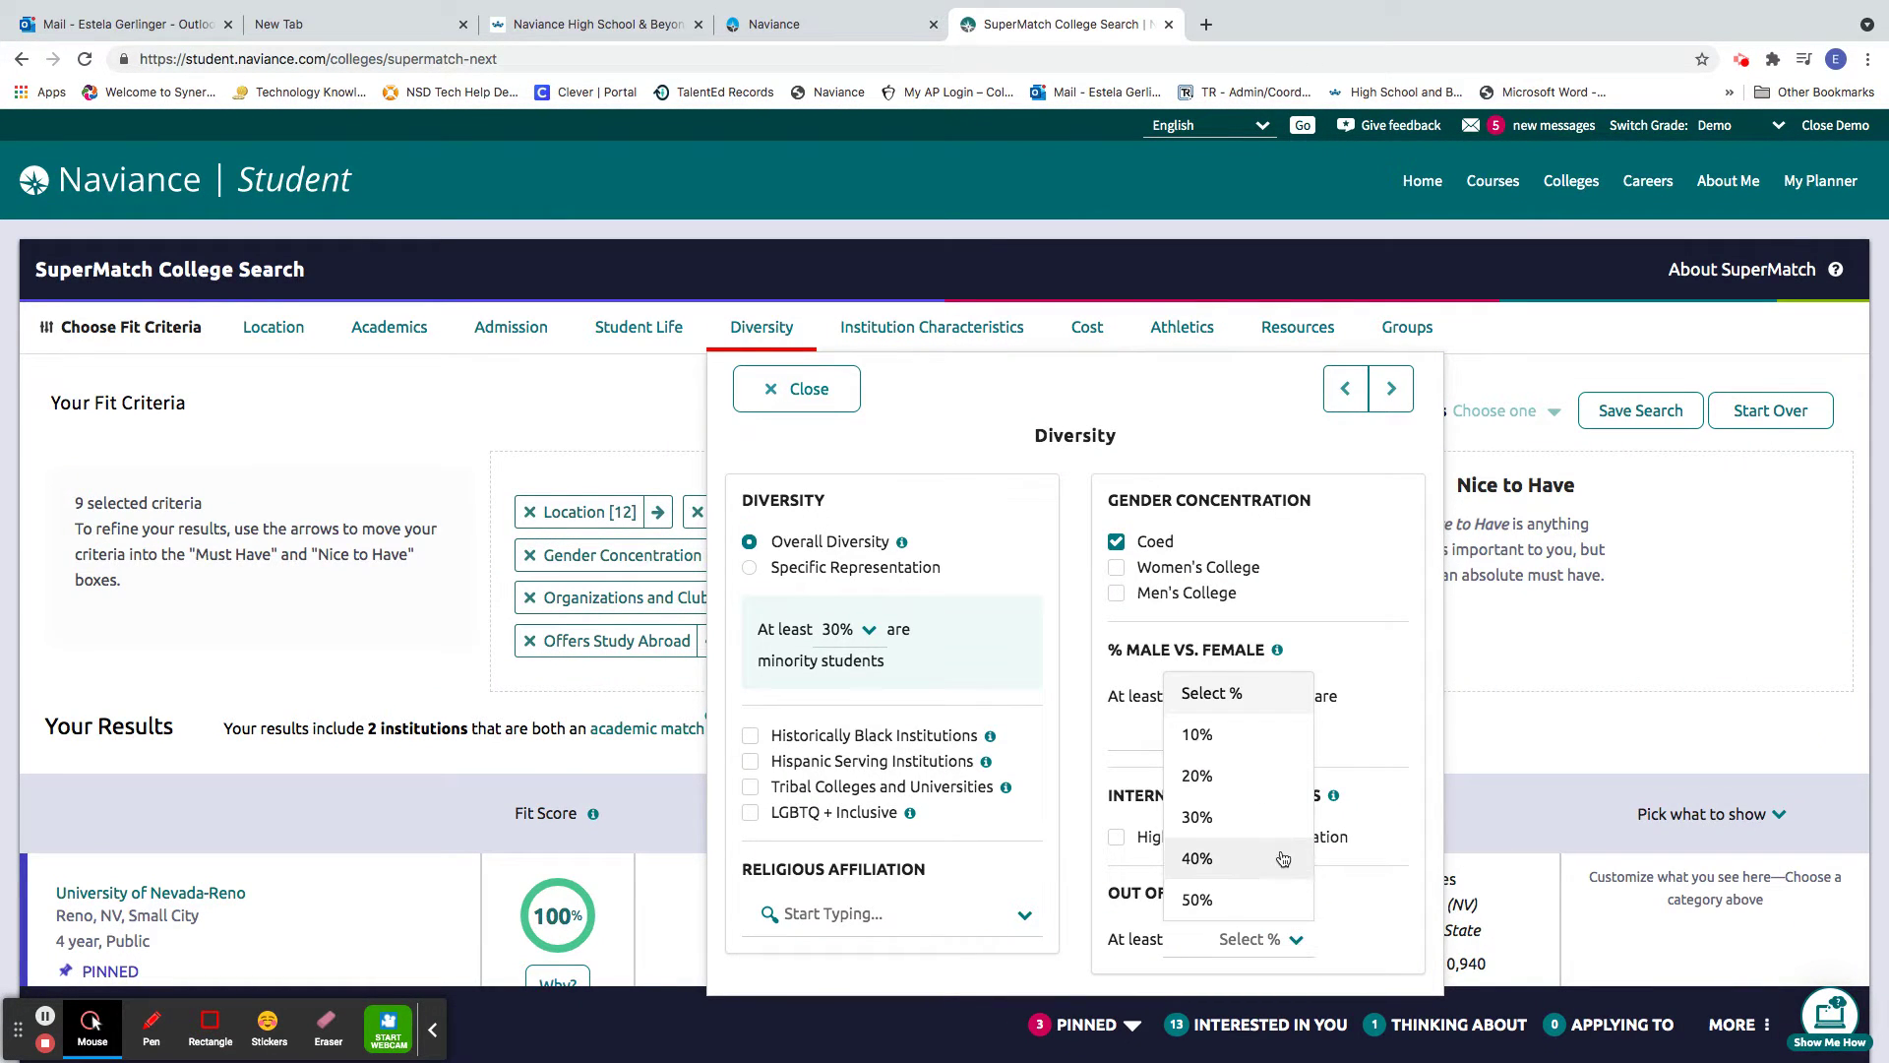
{"action": "left_click", "coordinate": [1279, 819]}
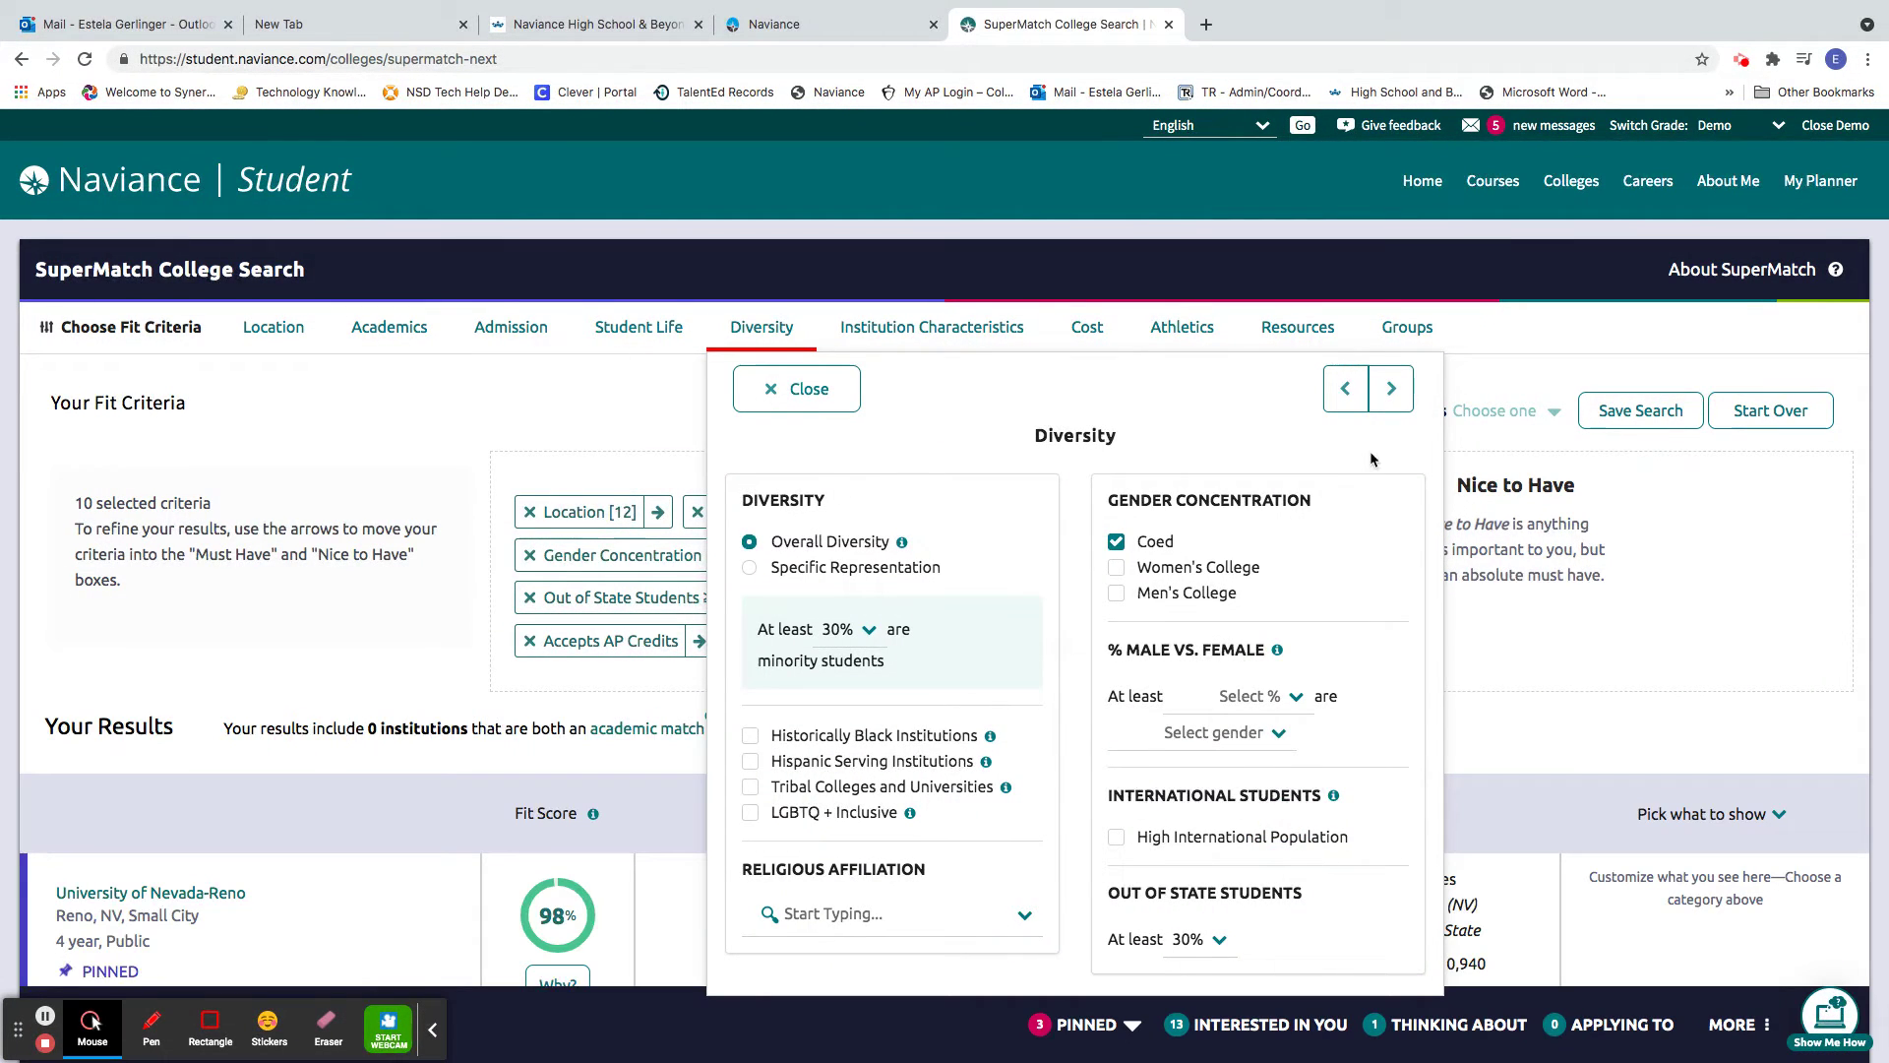
{"action": "left_click", "coordinate": [1401, 405]}
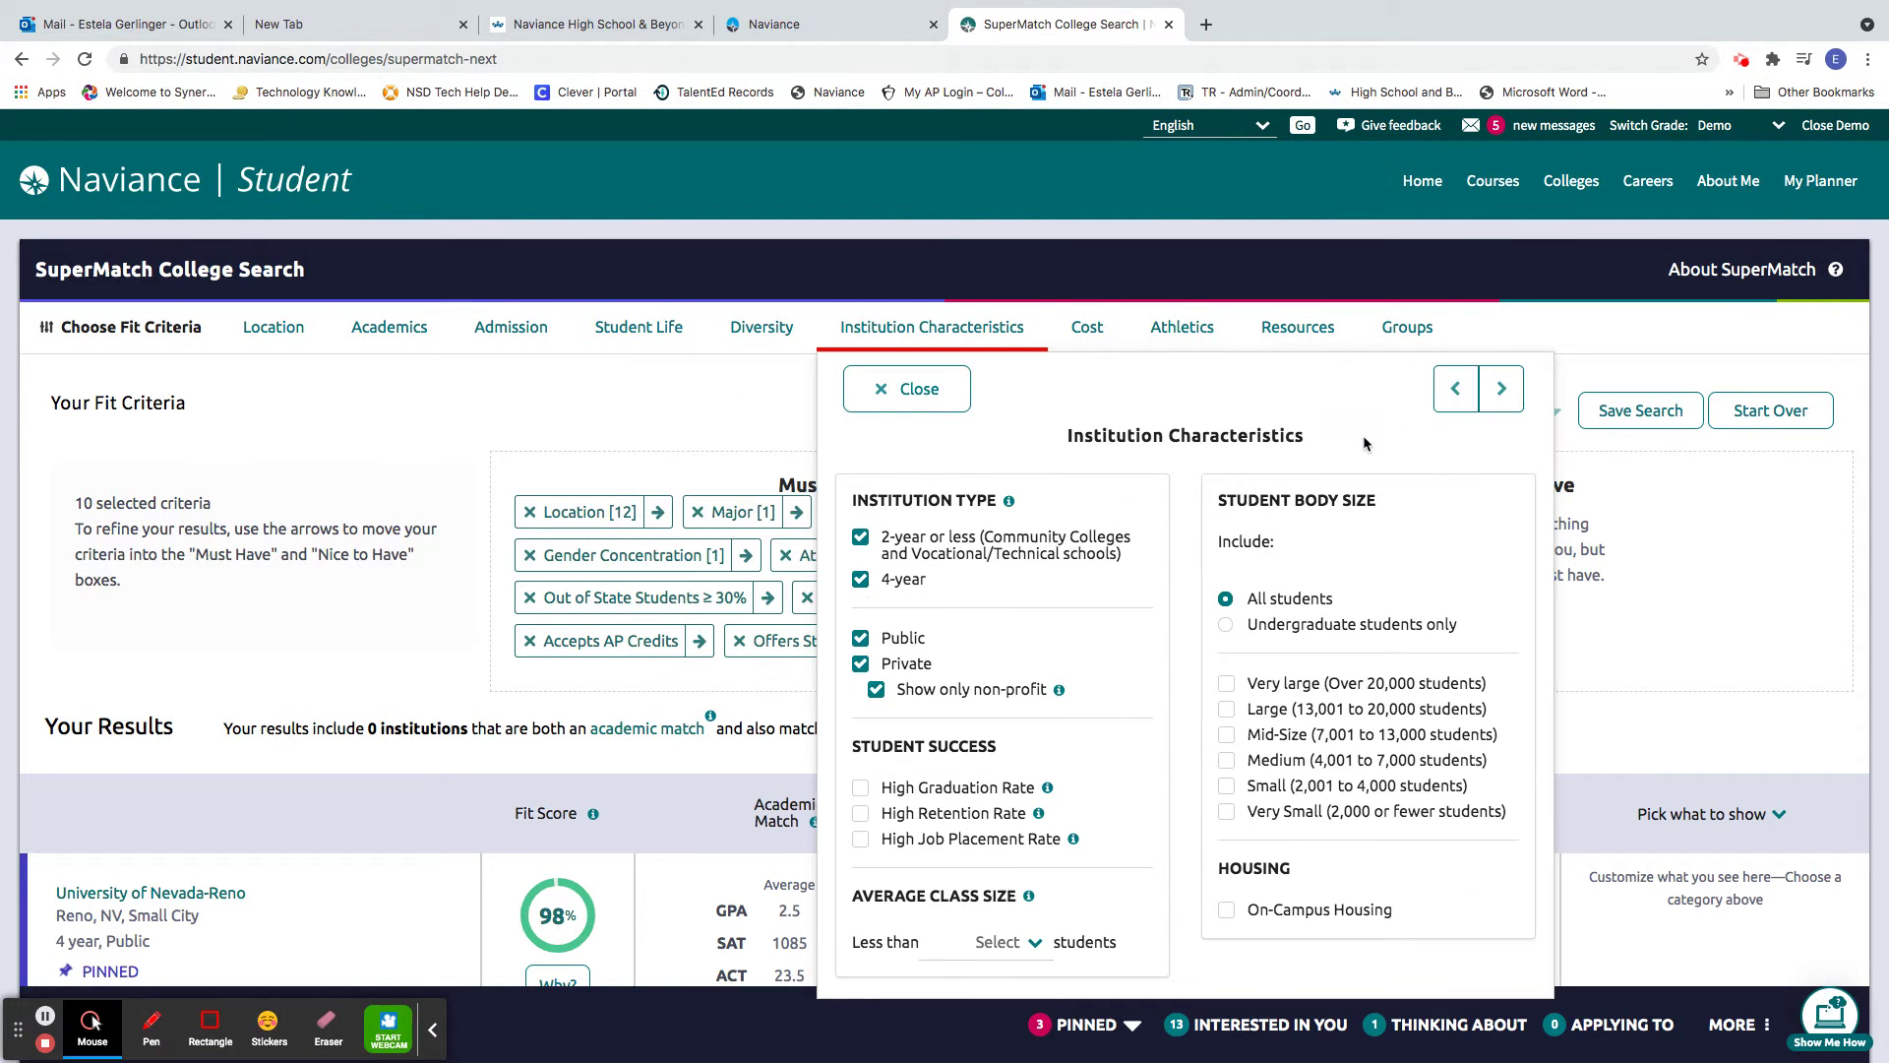
Step: Exclude 2-year-or-less colleges and require a Large (13,001 to 20,000) student body and on-campus housing
{"action": "left_click", "coordinate": [852, 536]}
{"action": "left_click", "coordinate": [858, 538]}
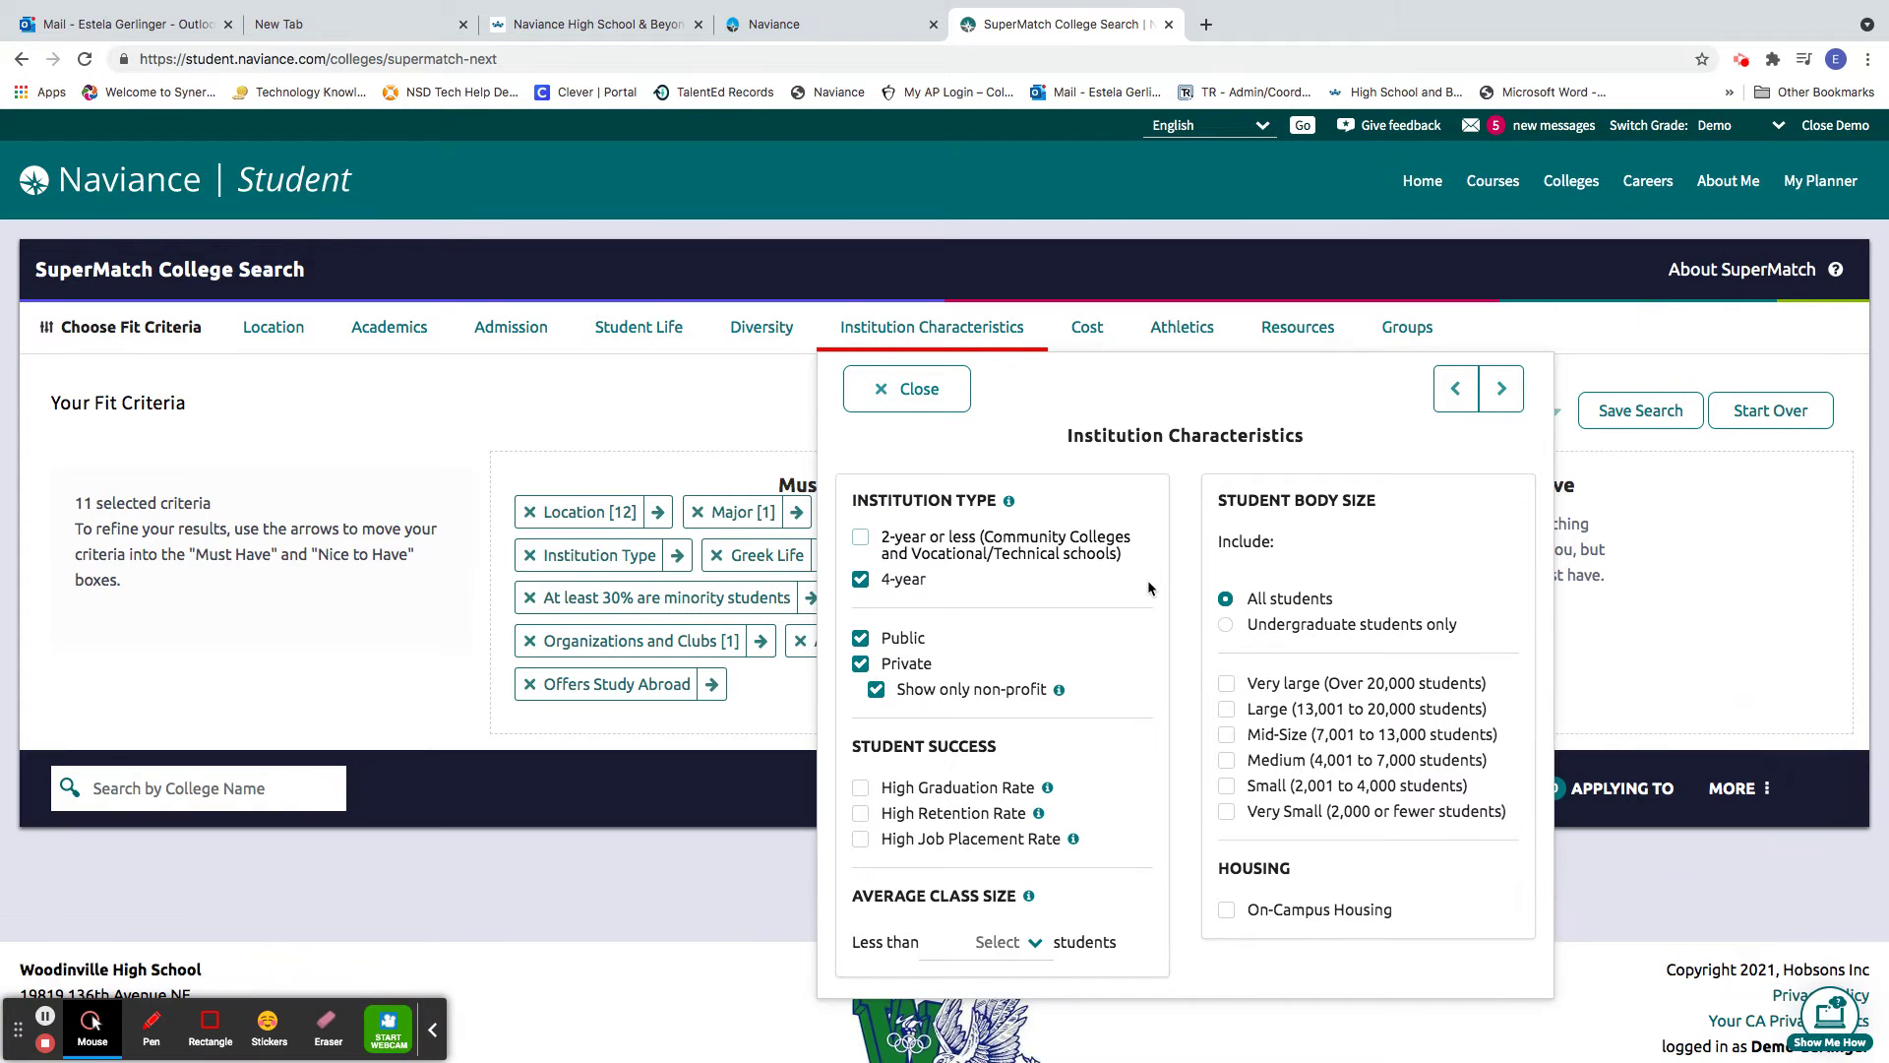
{"action": "left_click", "coordinate": [1227, 709]}
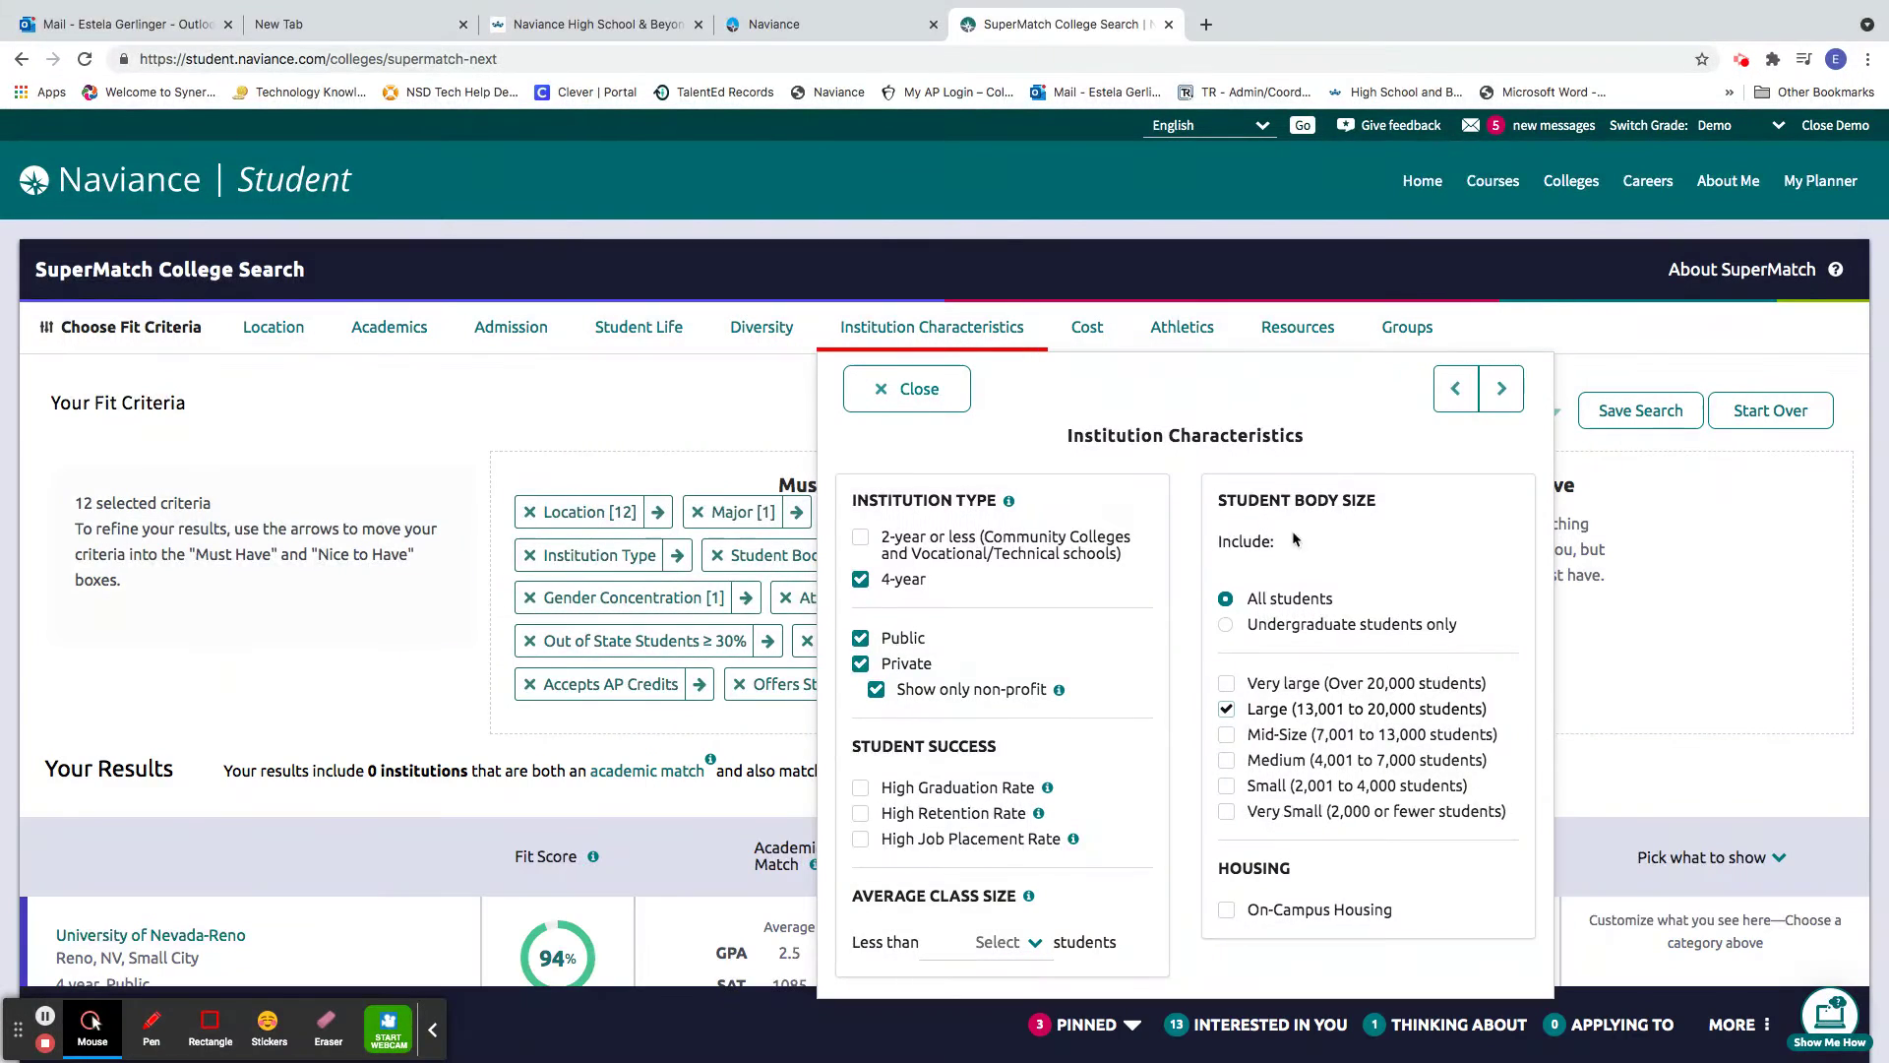
{"action": "left_click", "coordinate": [1226, 909]}
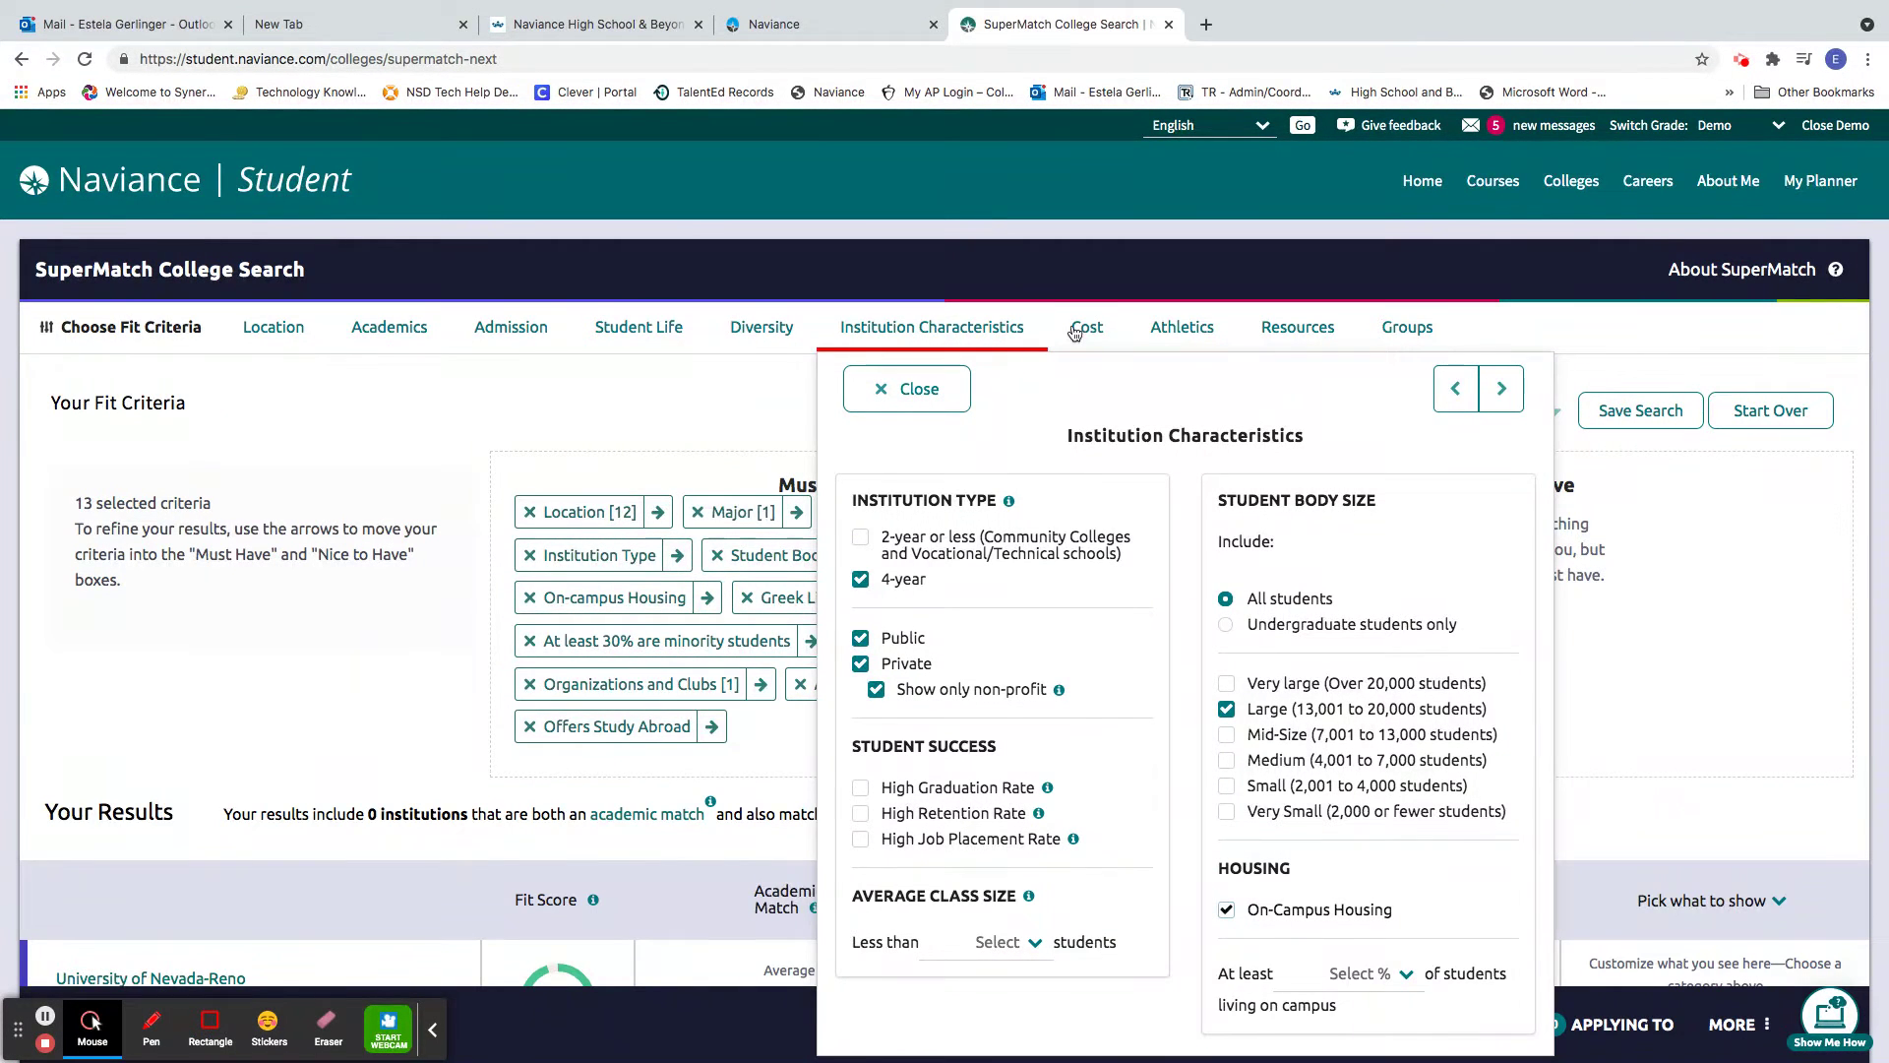
{"action": "left_click", "coordinate": [1074, 332]}
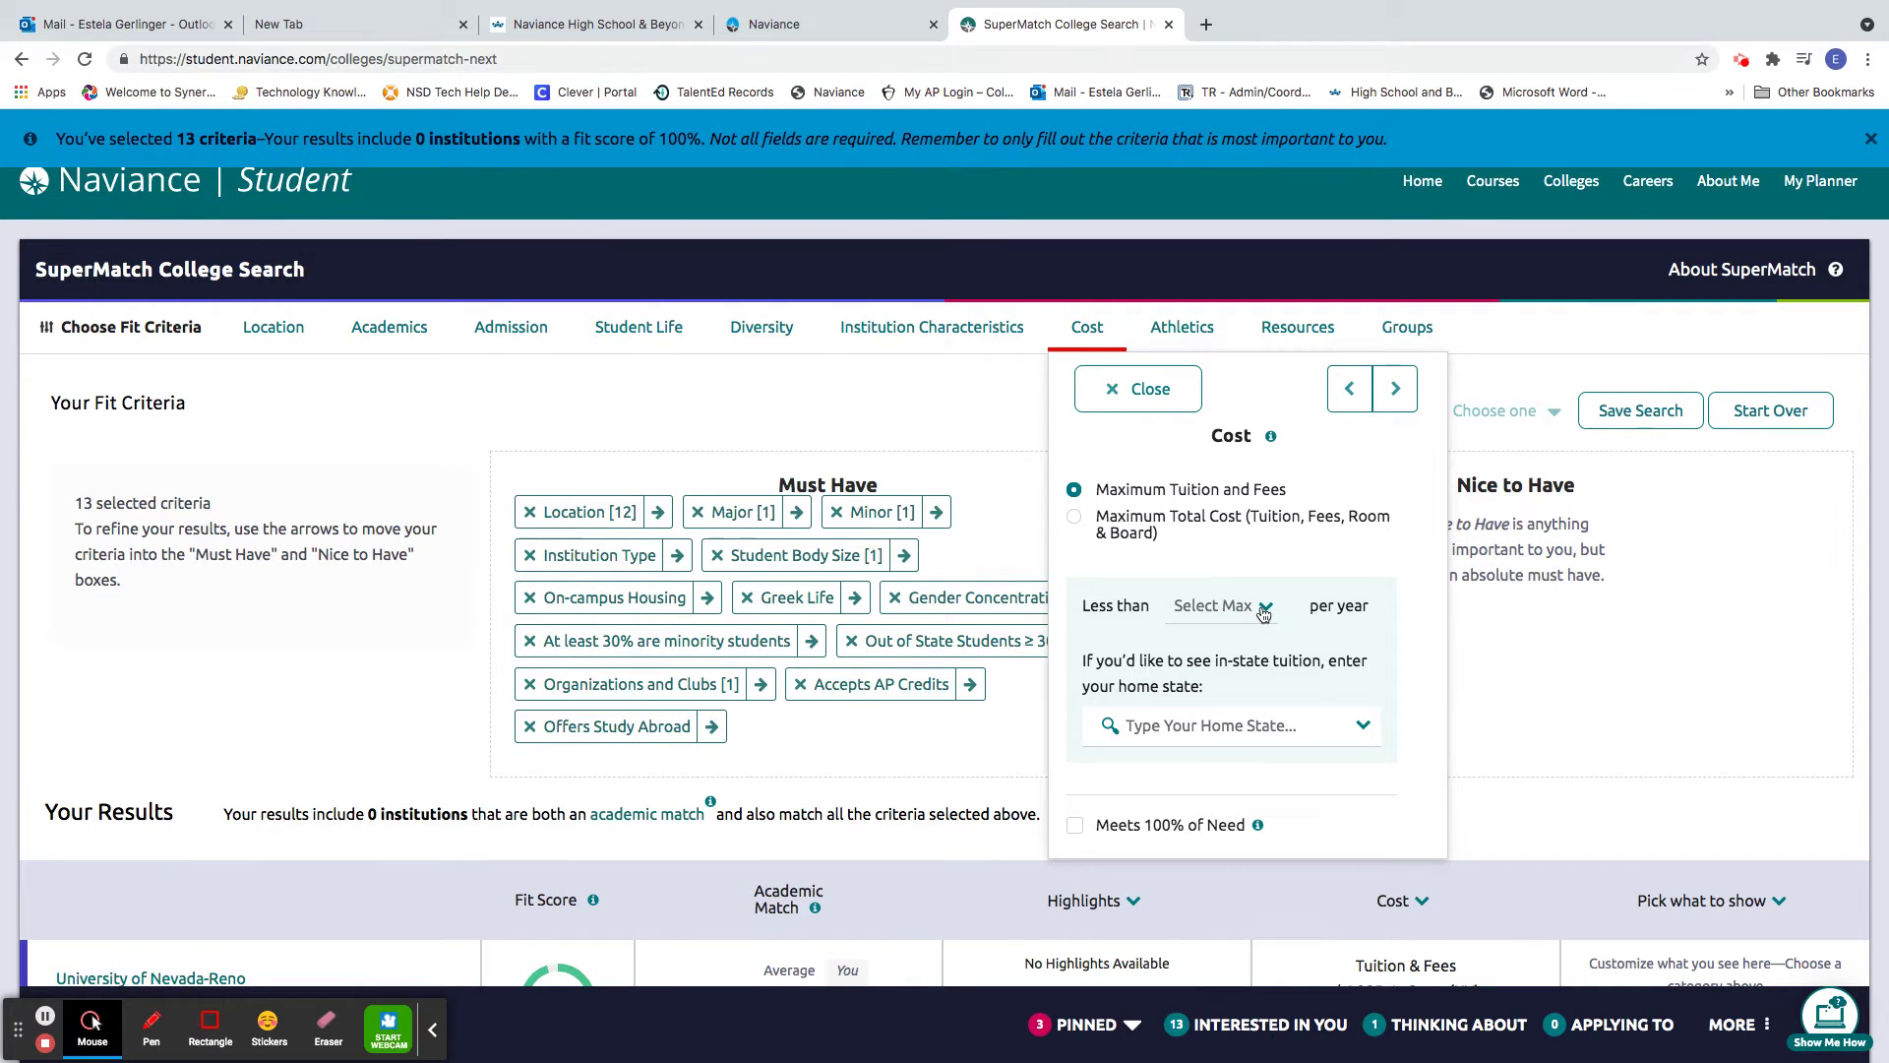
{"action": "left_click", "coordinate": [1362, 726]}
{"action": "left_click", "coordinate": [1358, 728]}
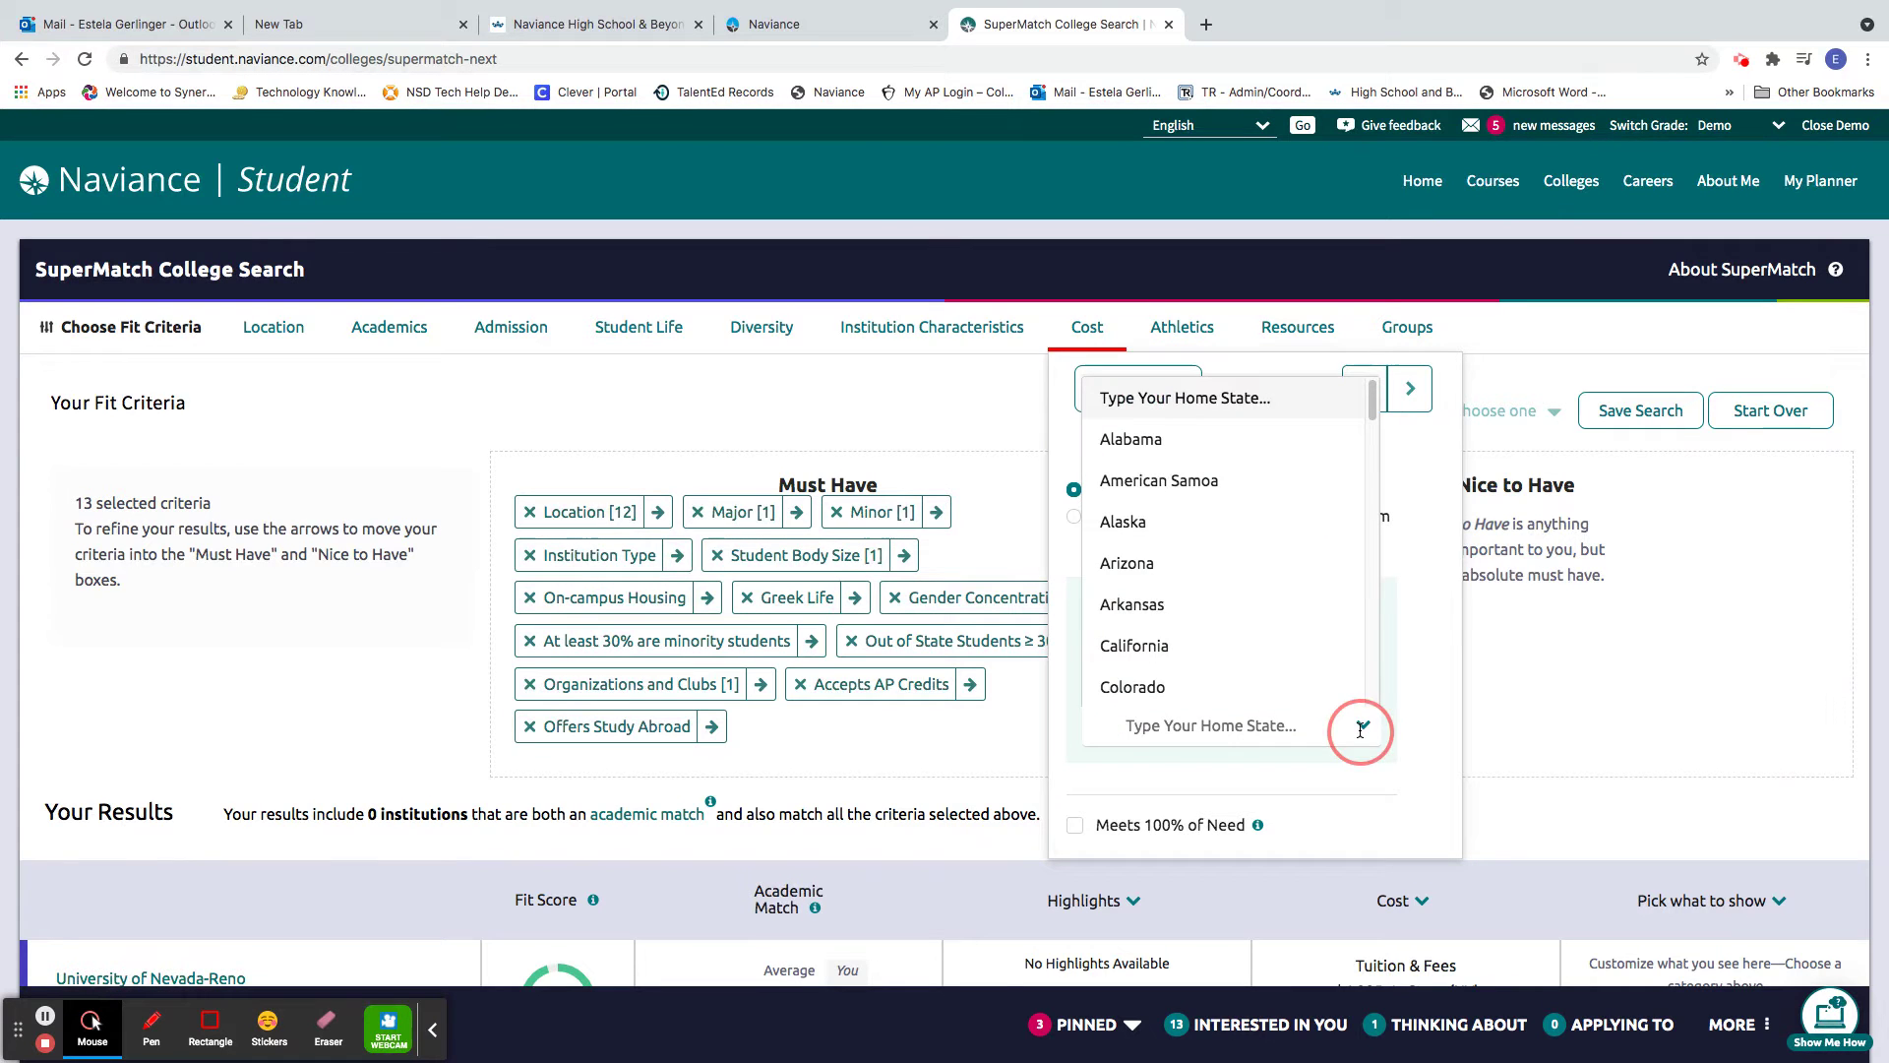
{"action": "left_click", "coordinate": [1203, 334]}
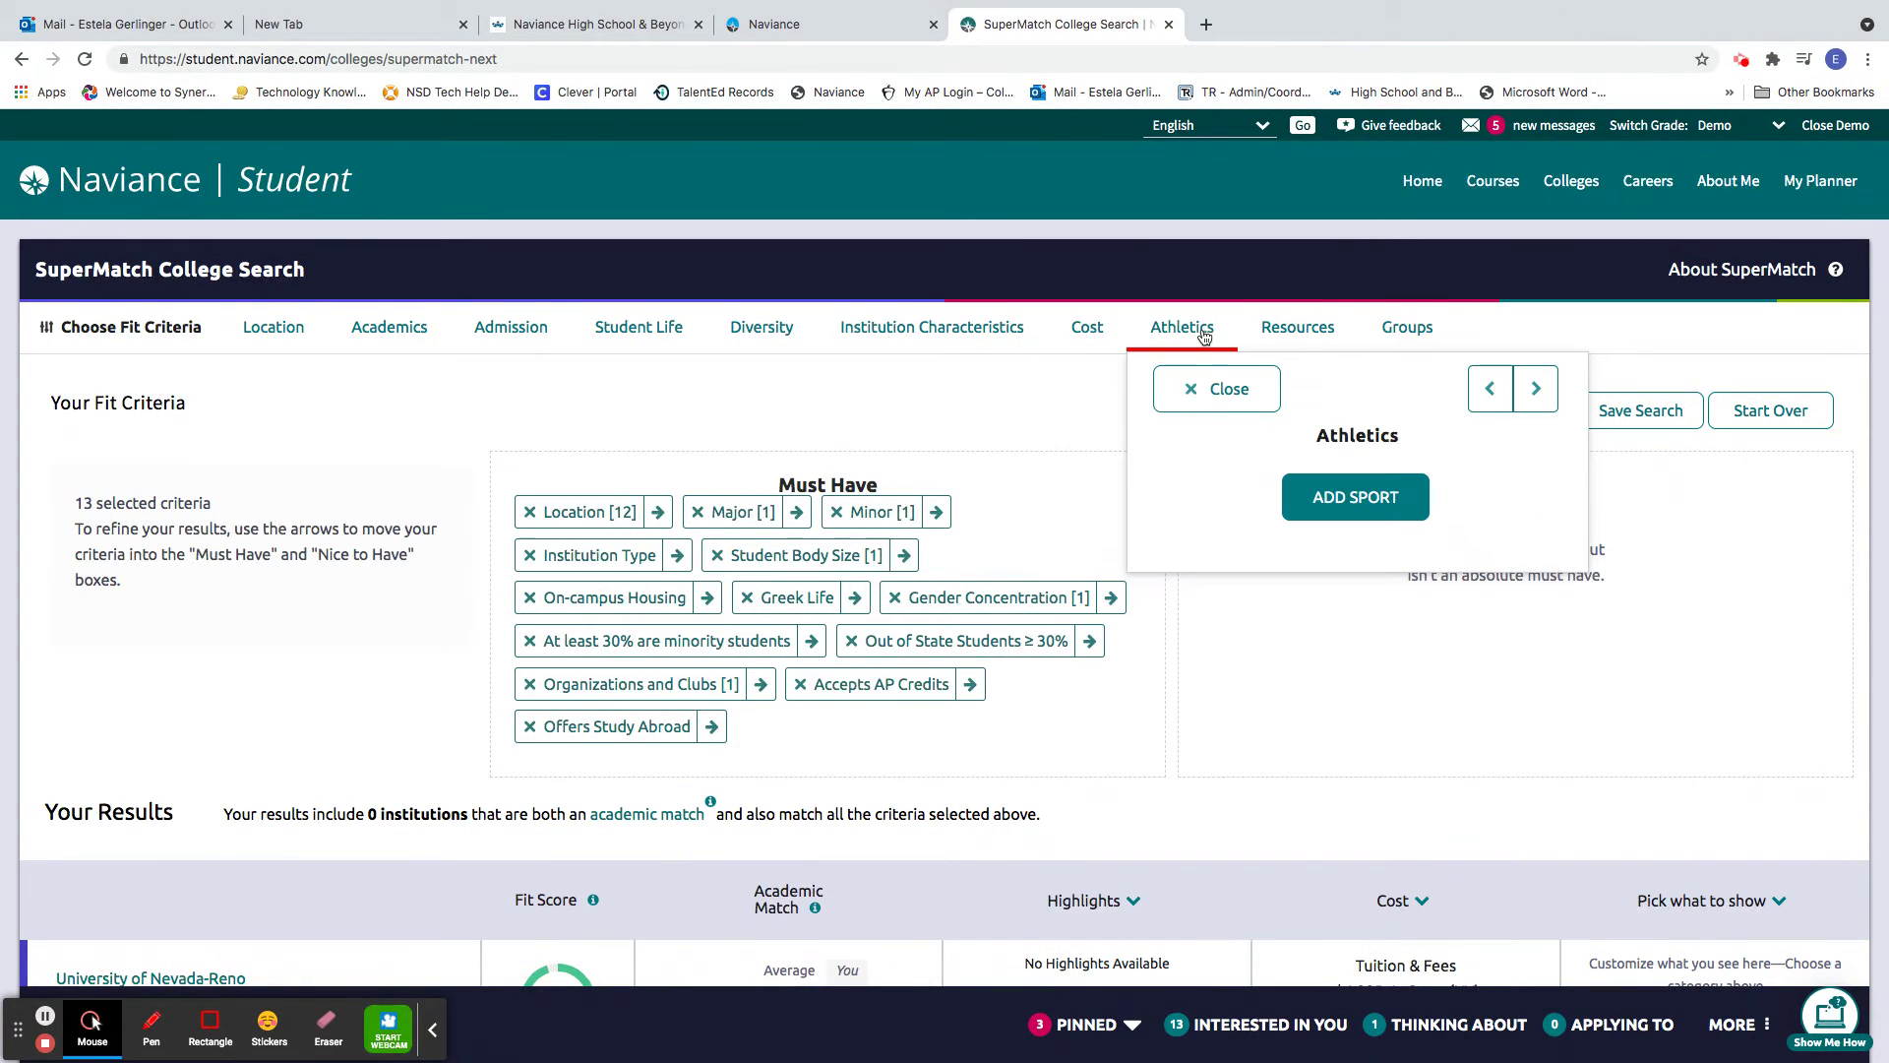
Step: Add a Must Have sport criterion: Male Football, Varsity, NCAA, Div I
{"action": "left_click", "coordinate": [1389, 501]}
{"action": "left_click", "coordinate": [1452, 622]}
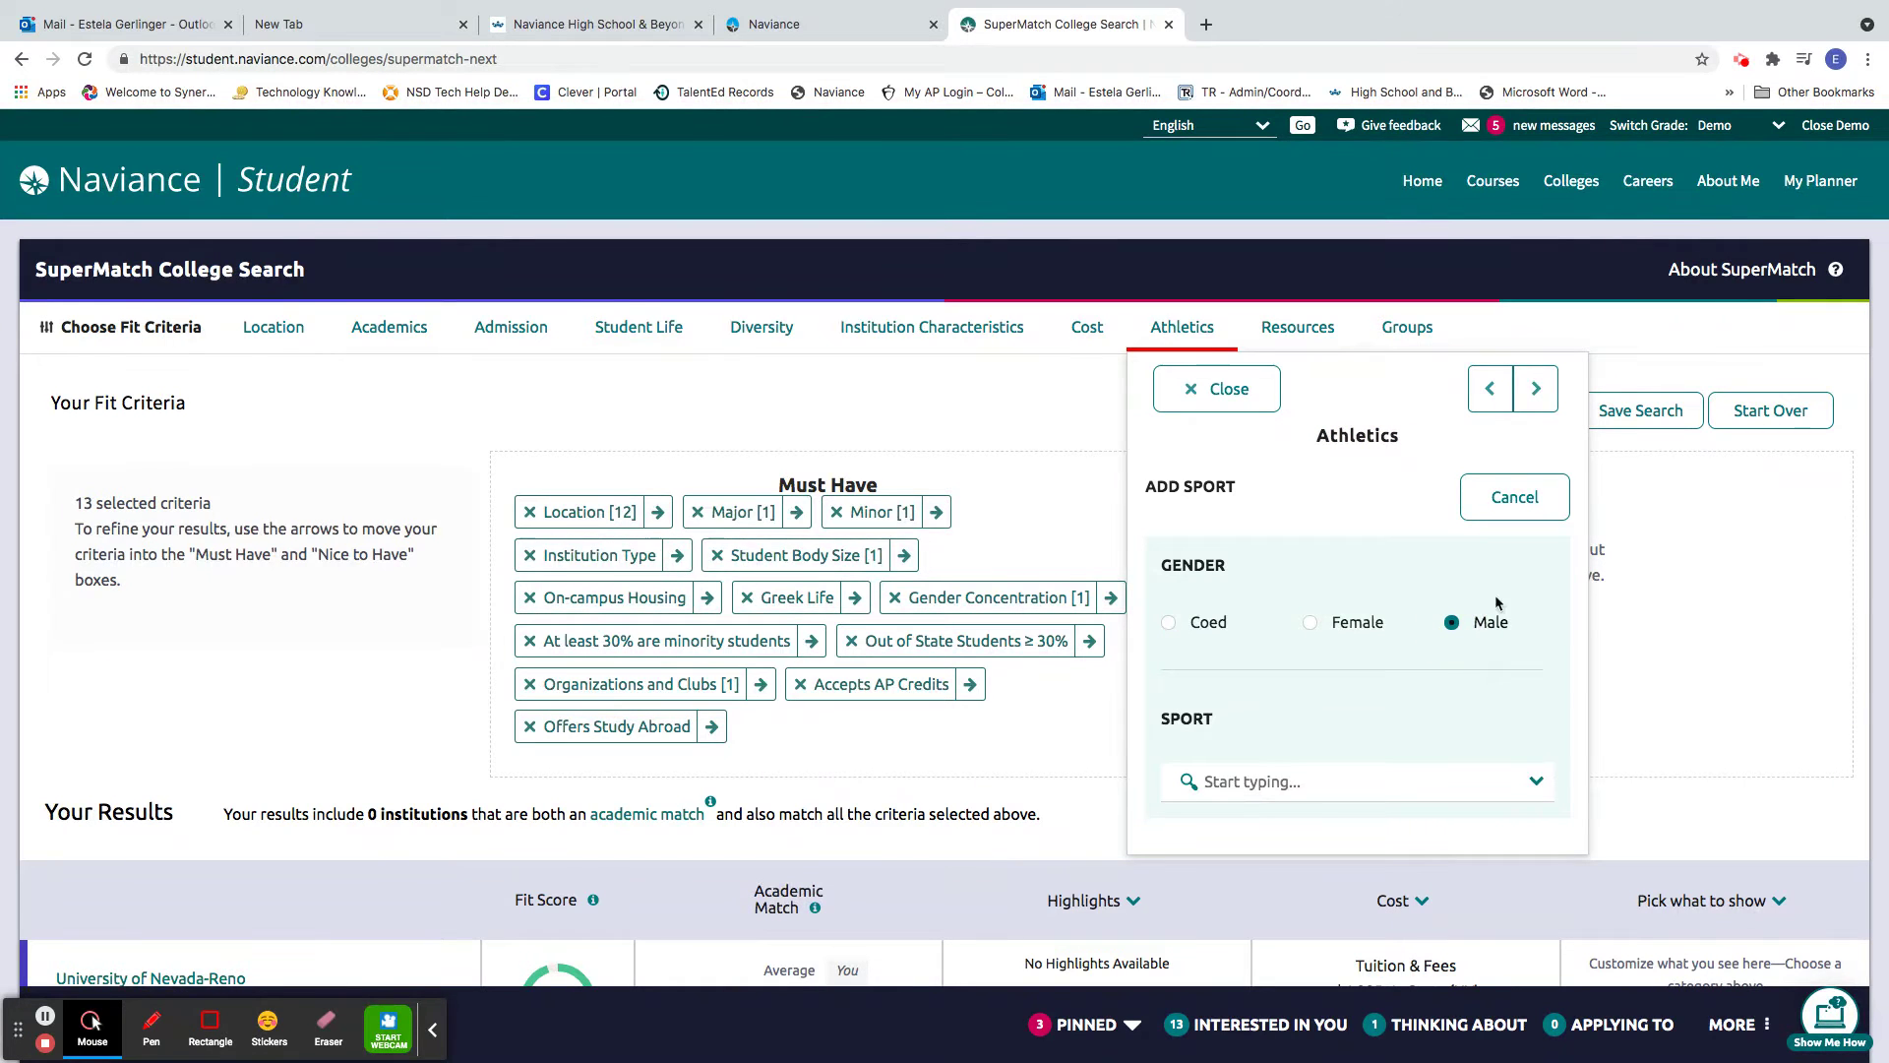
{"action": "left_click", "coordinate": [1516, 782]}
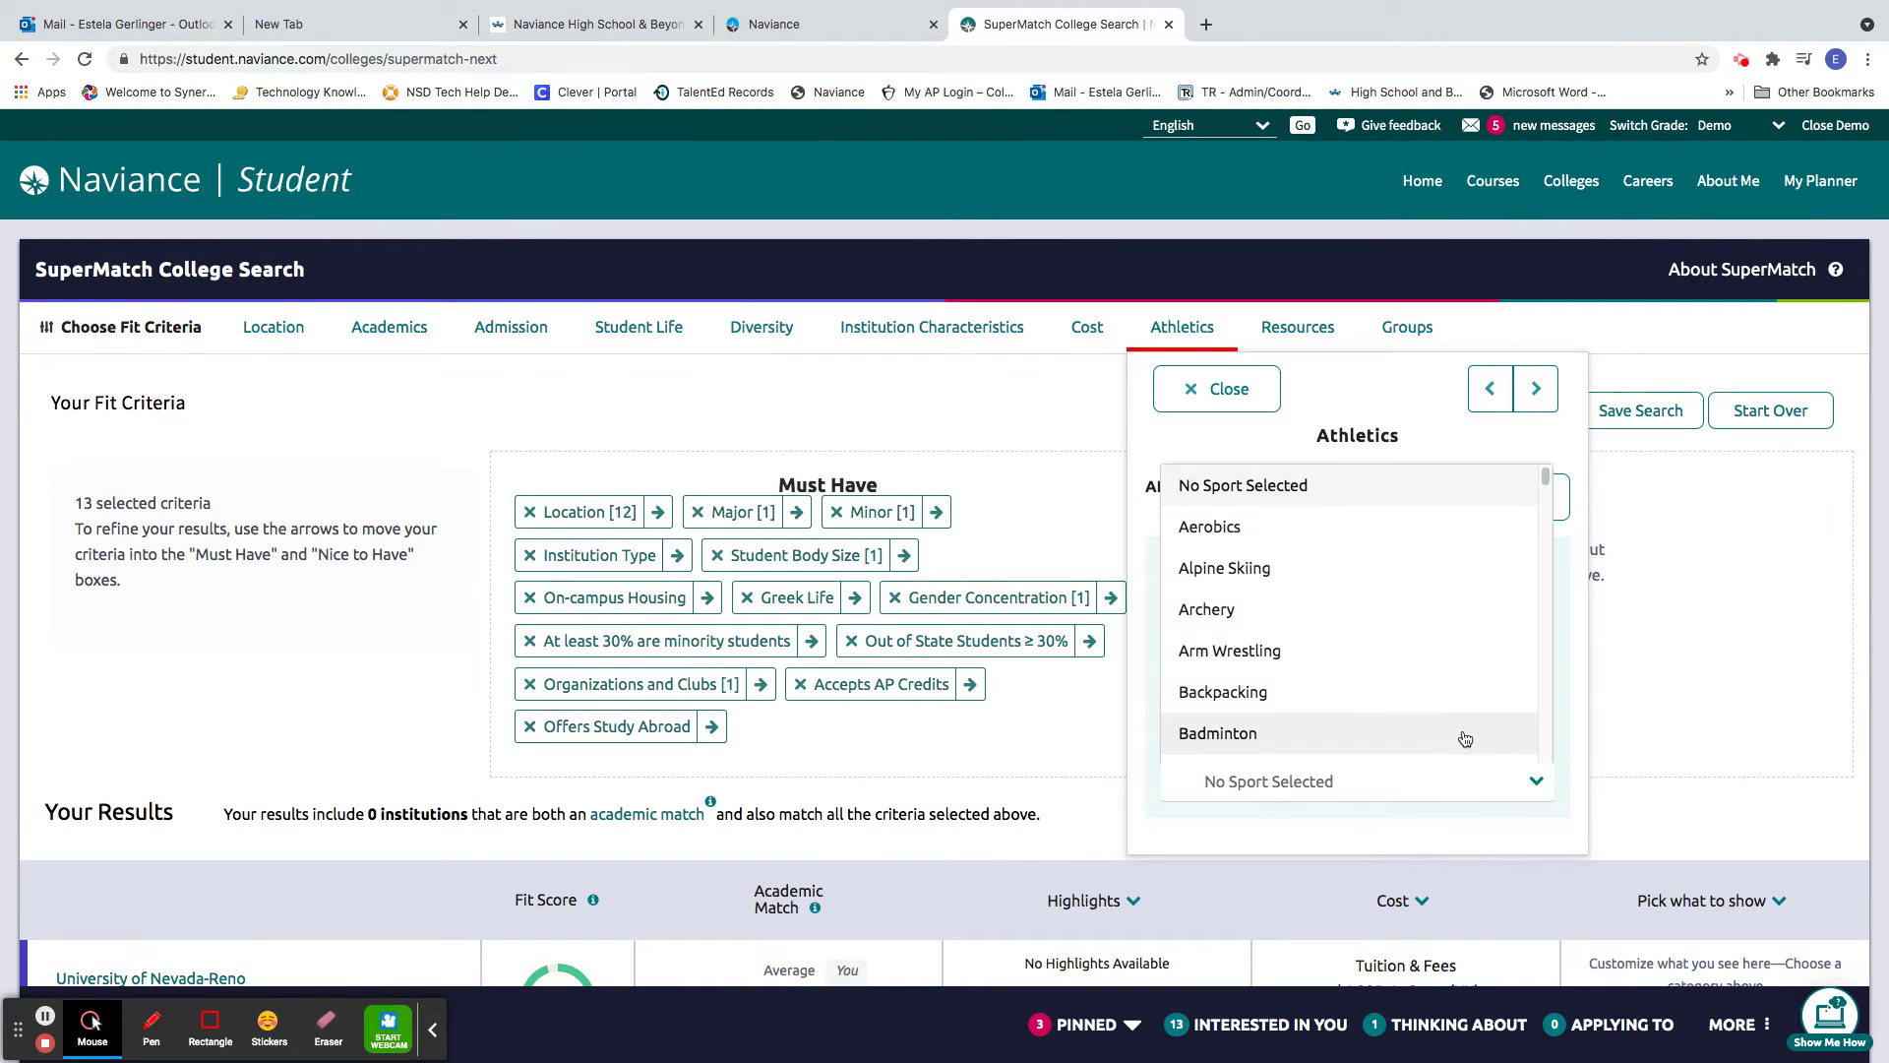
{"action": "scroll", "coordinate": [1464, 733], "scroll_direction": "down", "scroll_amount": 5}
{"action": "scroll", "coordinate": [1464, 738], "scroll_direction": "down", "scroll_amount": 4}
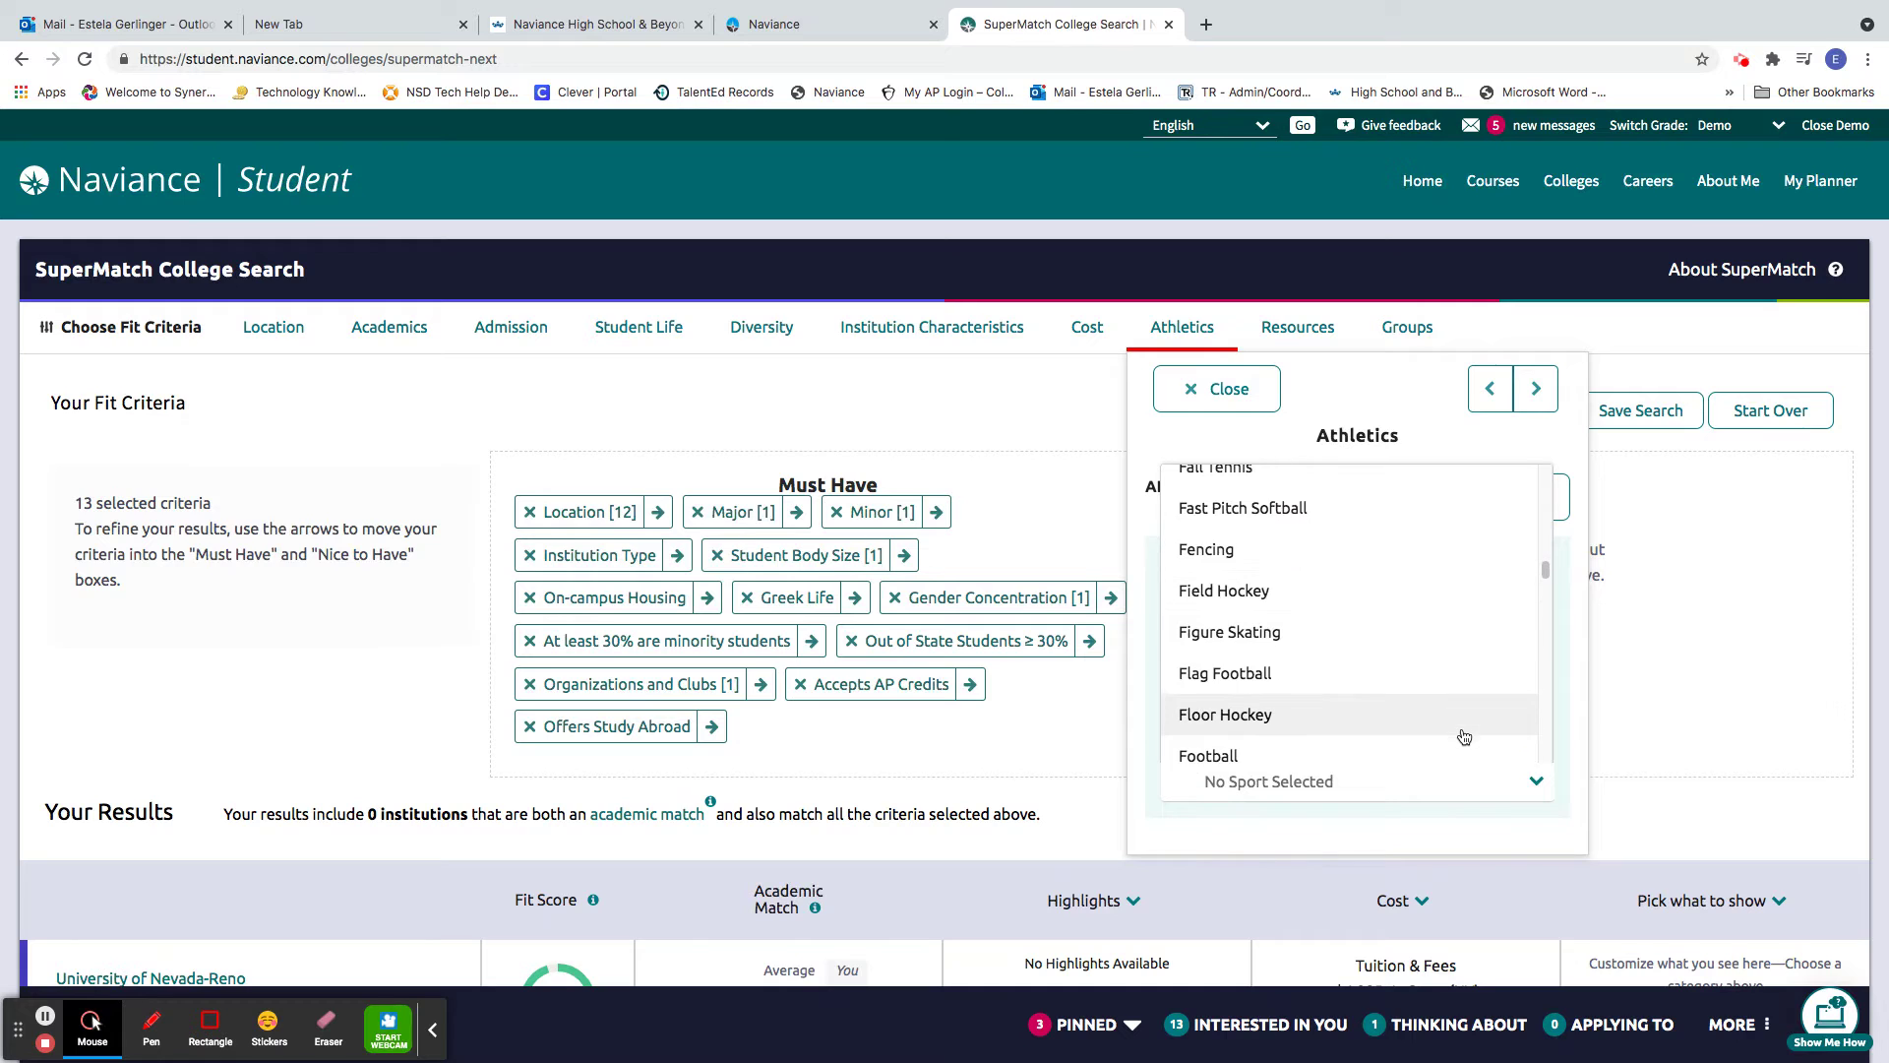
{"action": "left_click", "coordinate": [1464, 736]}
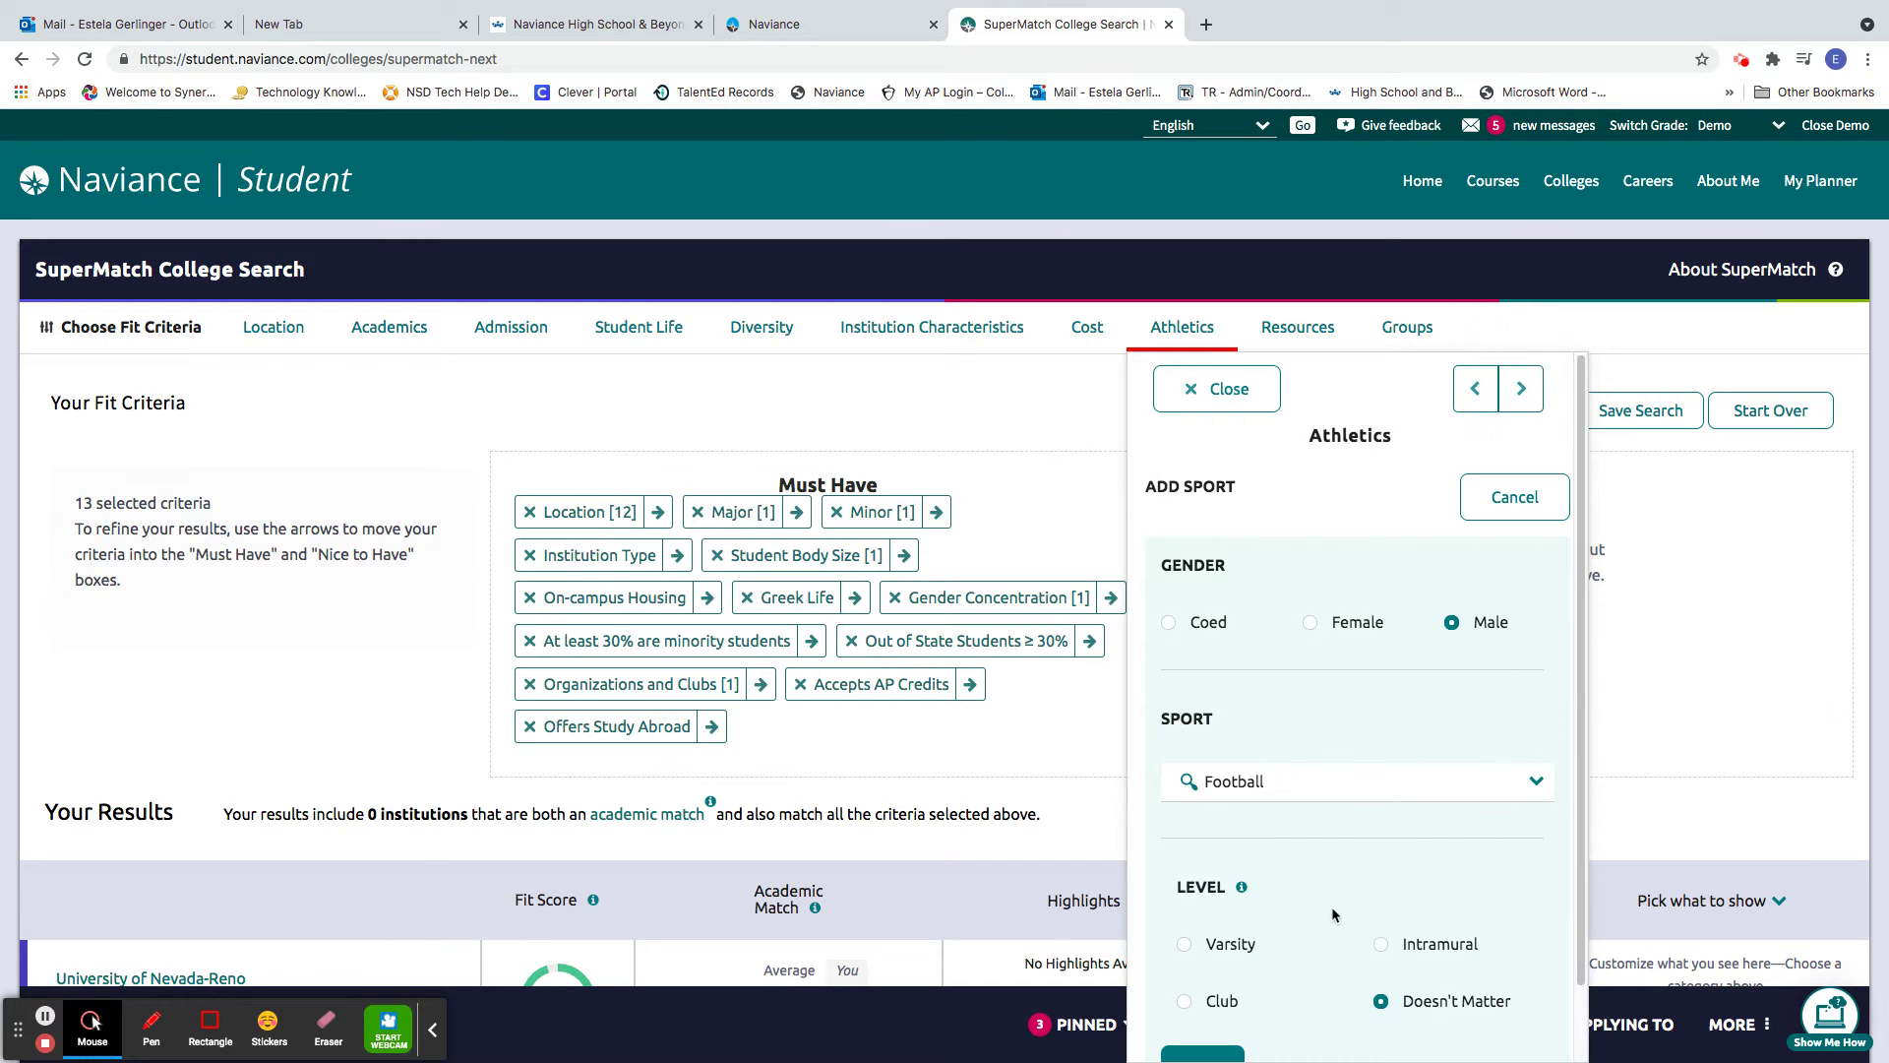
{"action": "left_click", "coordinate": [1184, 944]}
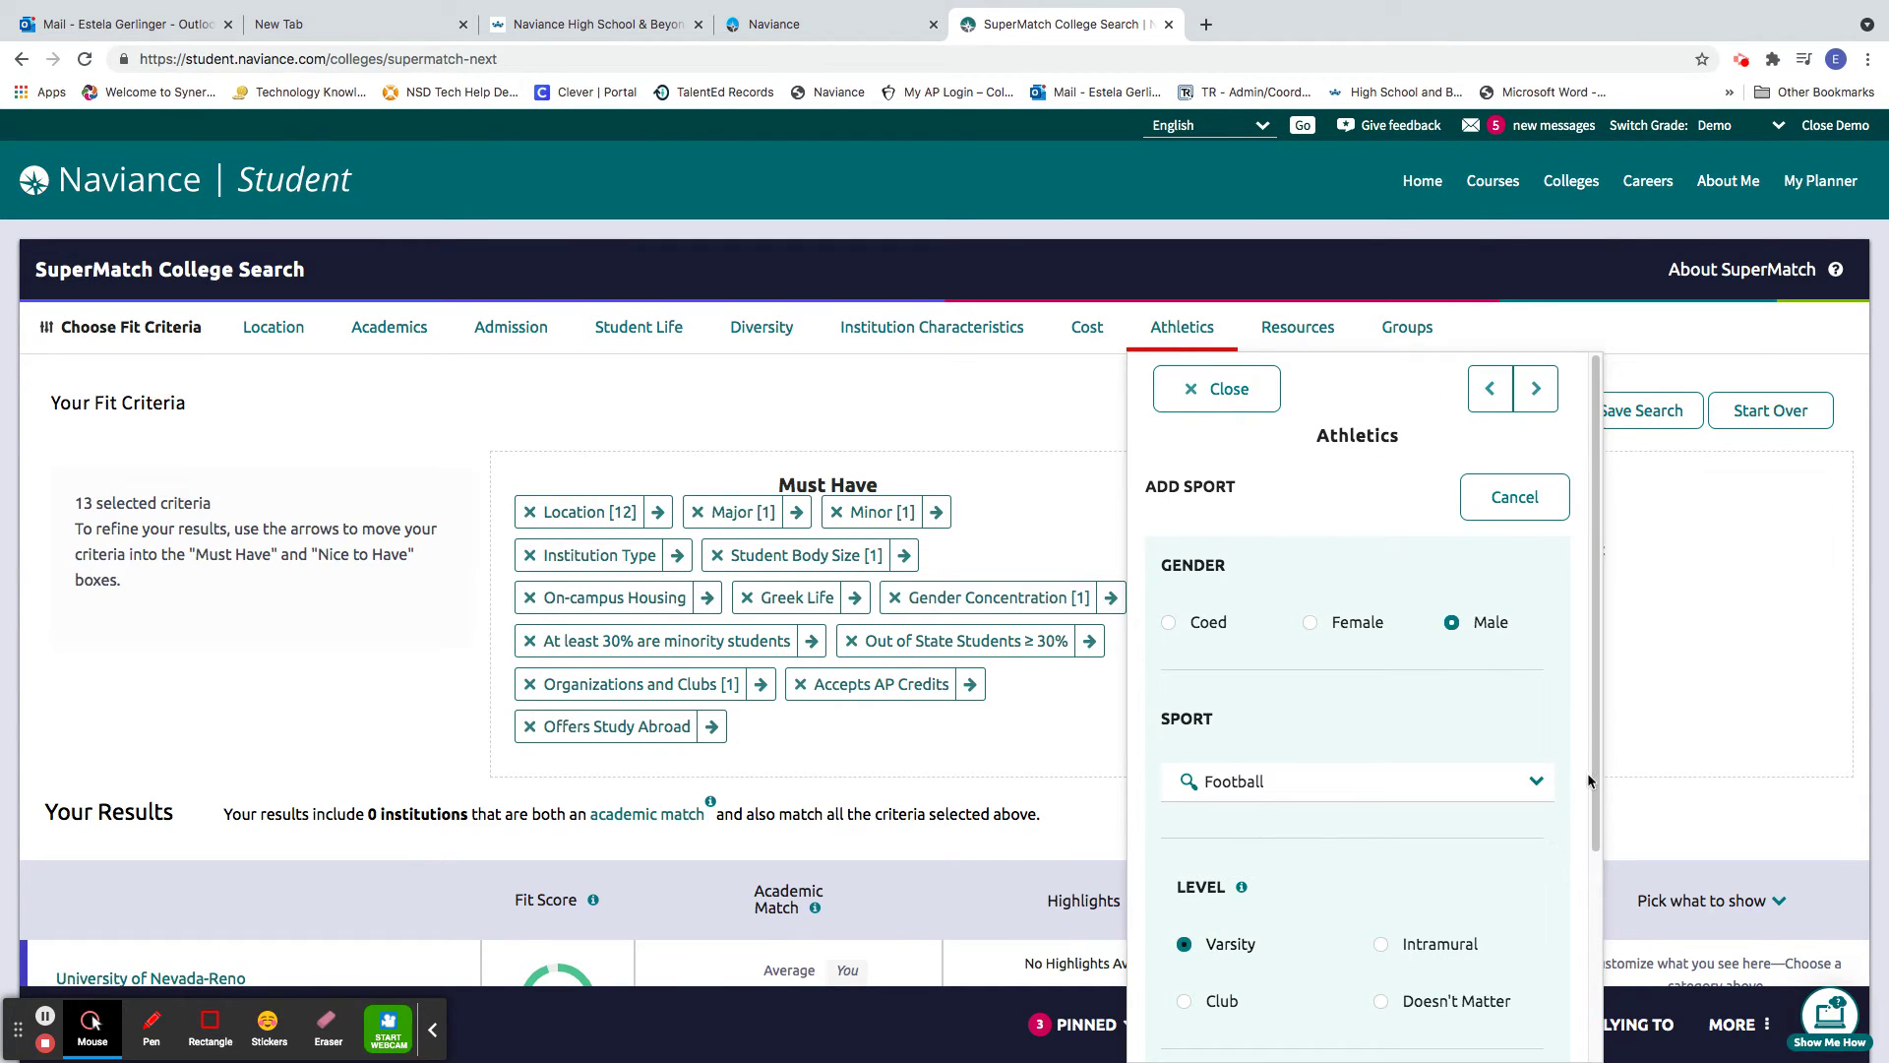
{"action": "scroll", "coordinate": [1587, 779], "scroll_direction": "down", "scroll_amount": 3}
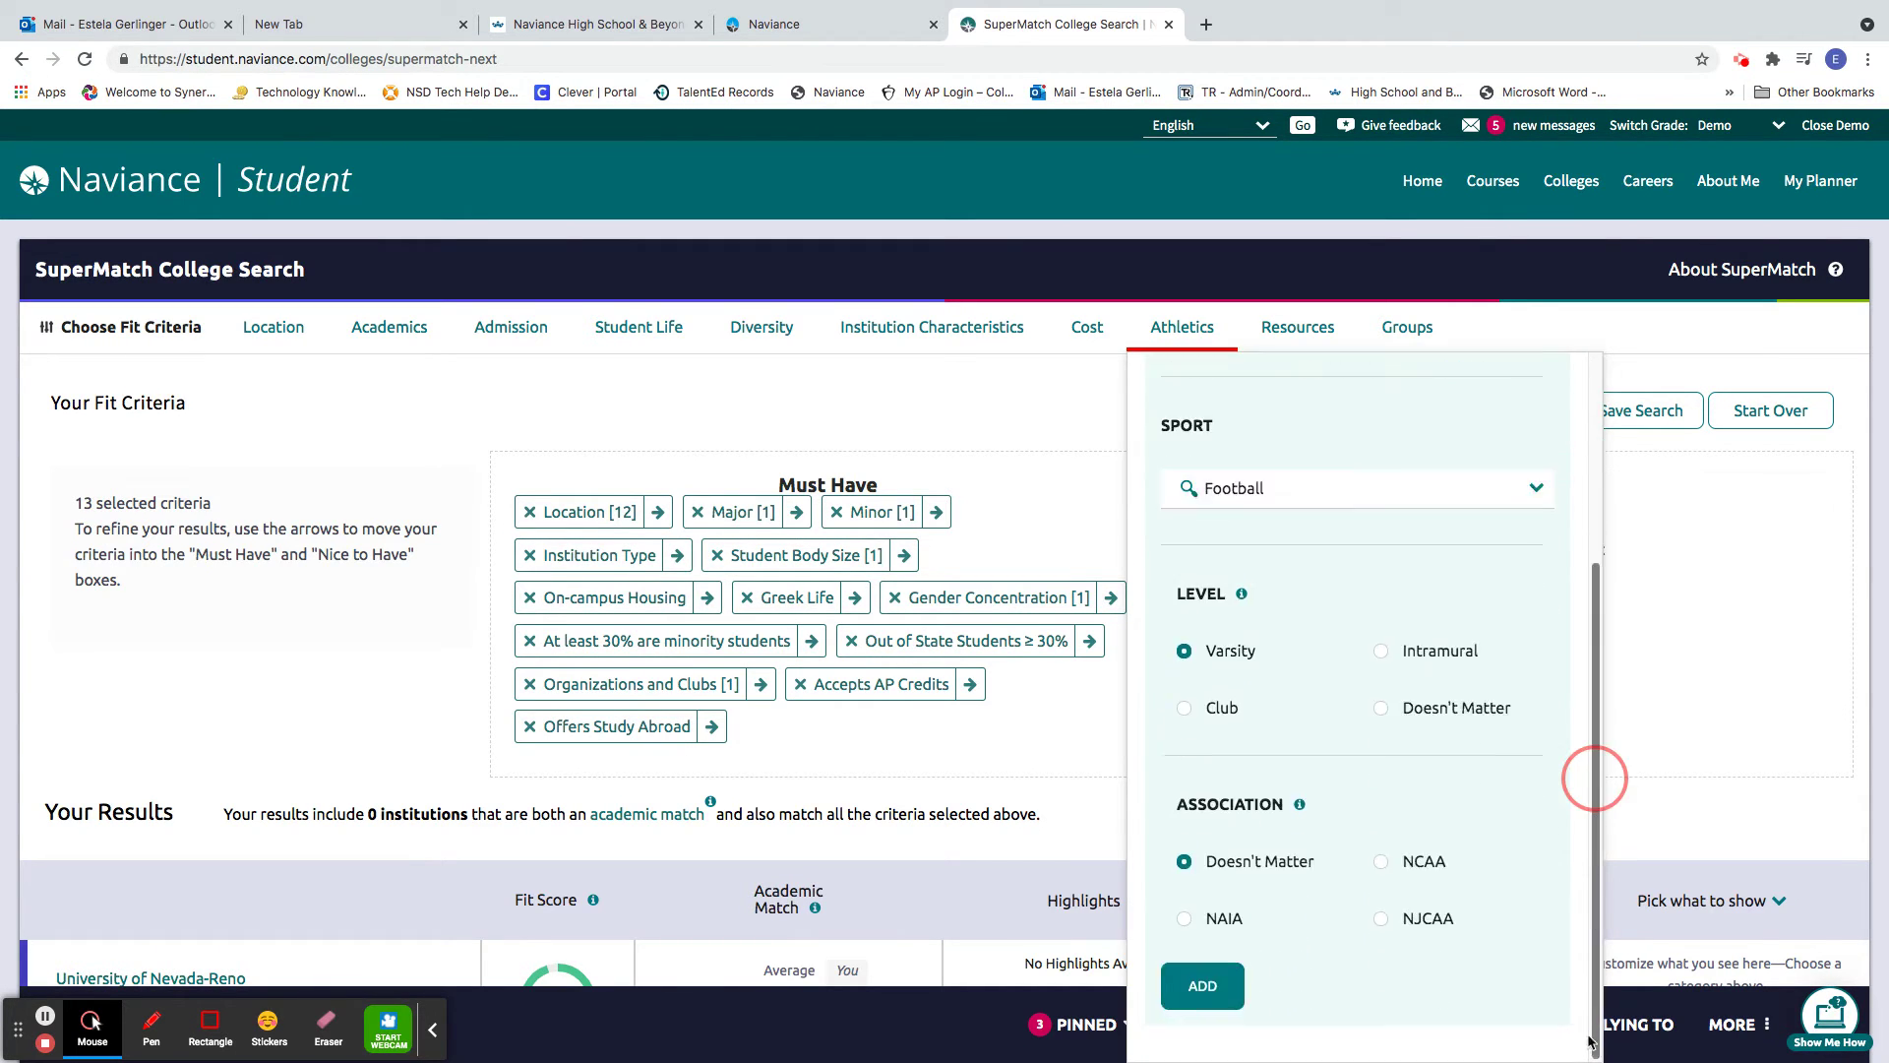
{"action": "left_click", "coordinate": [1382, 860]}
{"action": "scroll", "coordinate": [1569, 940], "scroll_direction": "down", "scroll_amount": 2}
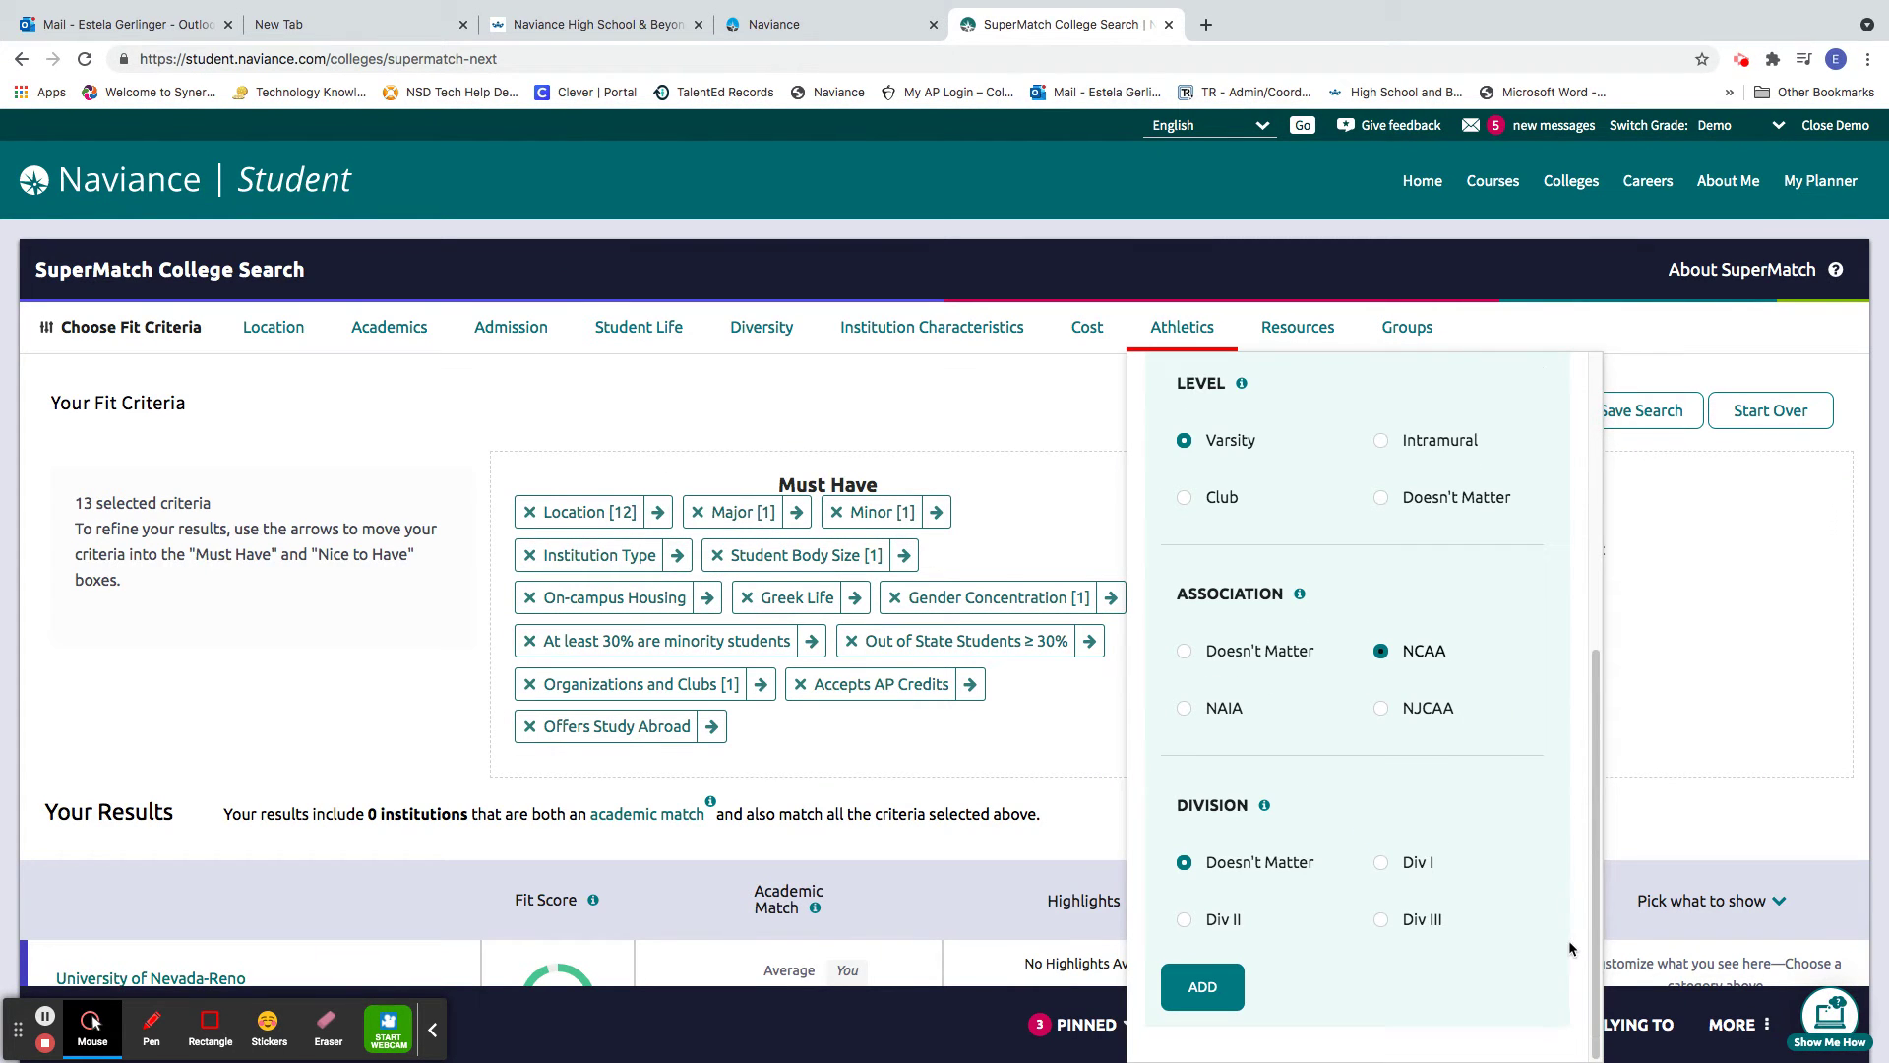
{"action": "left_click", "coordinate": [1385, 862]}
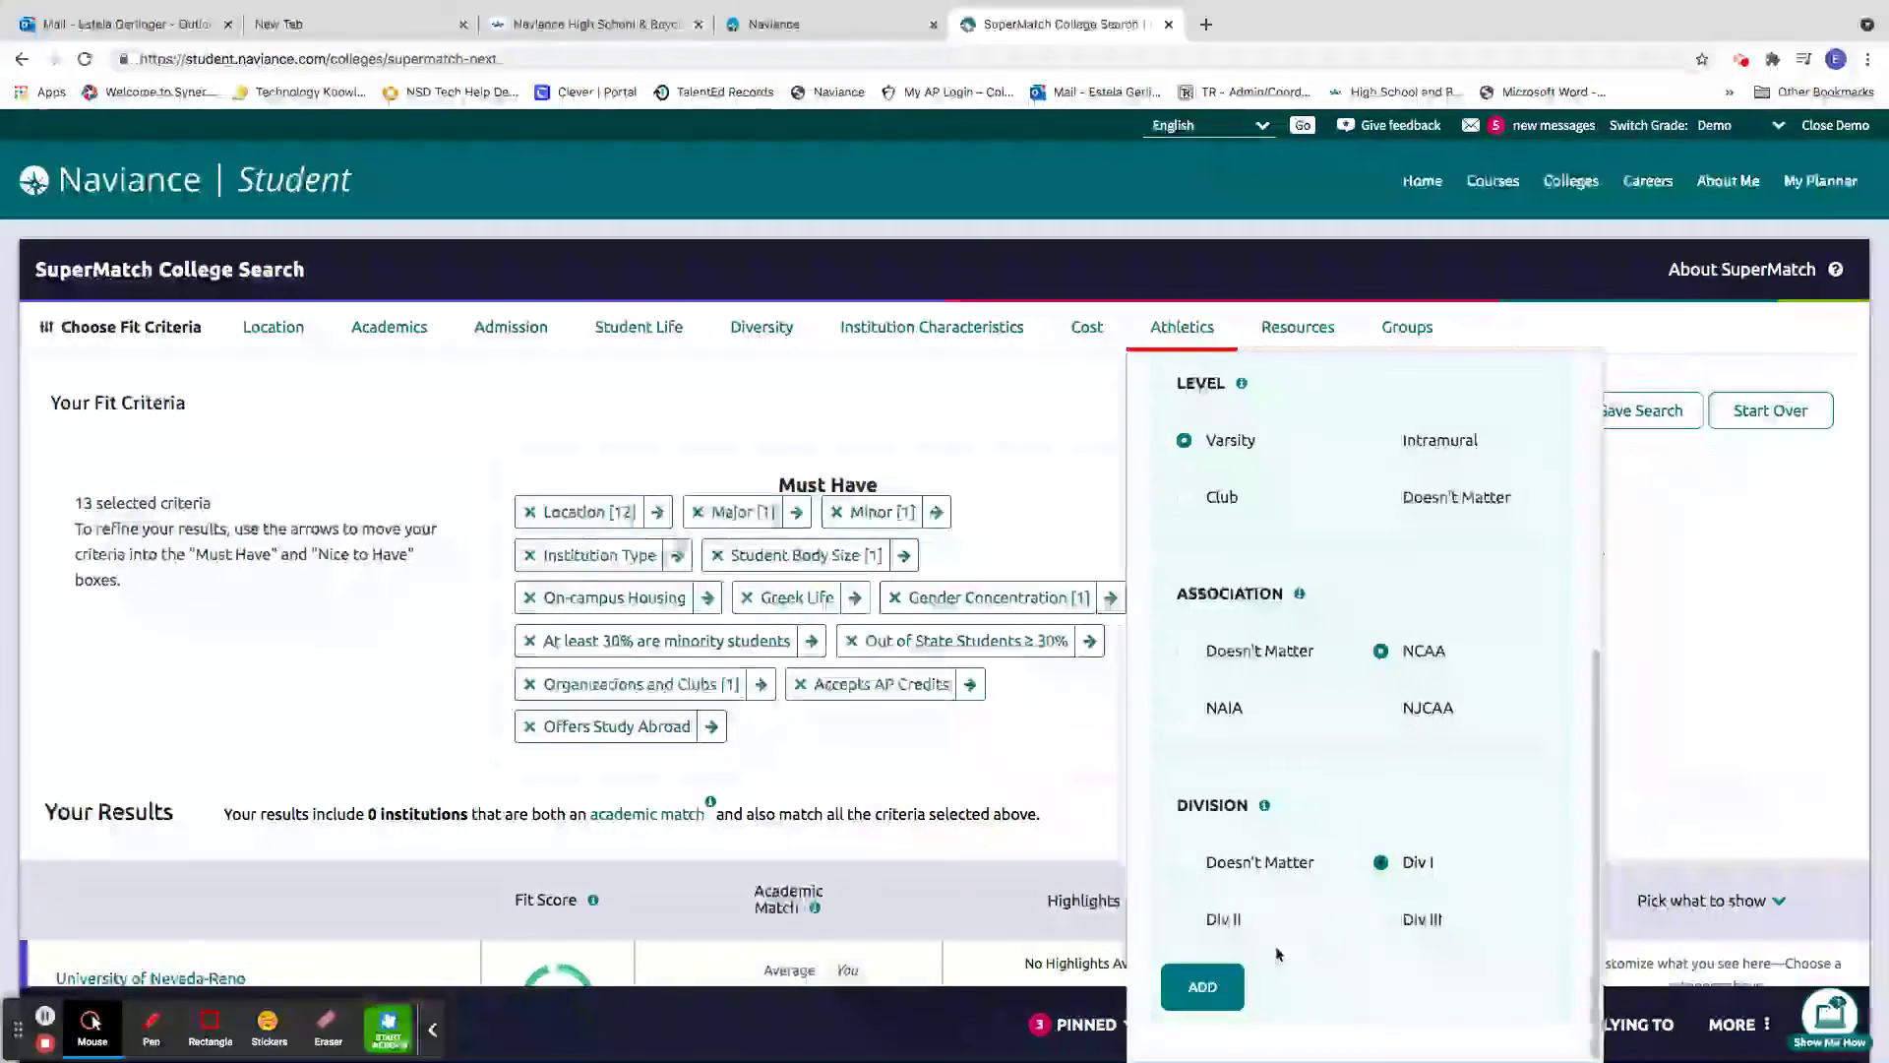
{"action": "left_click", "coordinate": [1220, 984]}
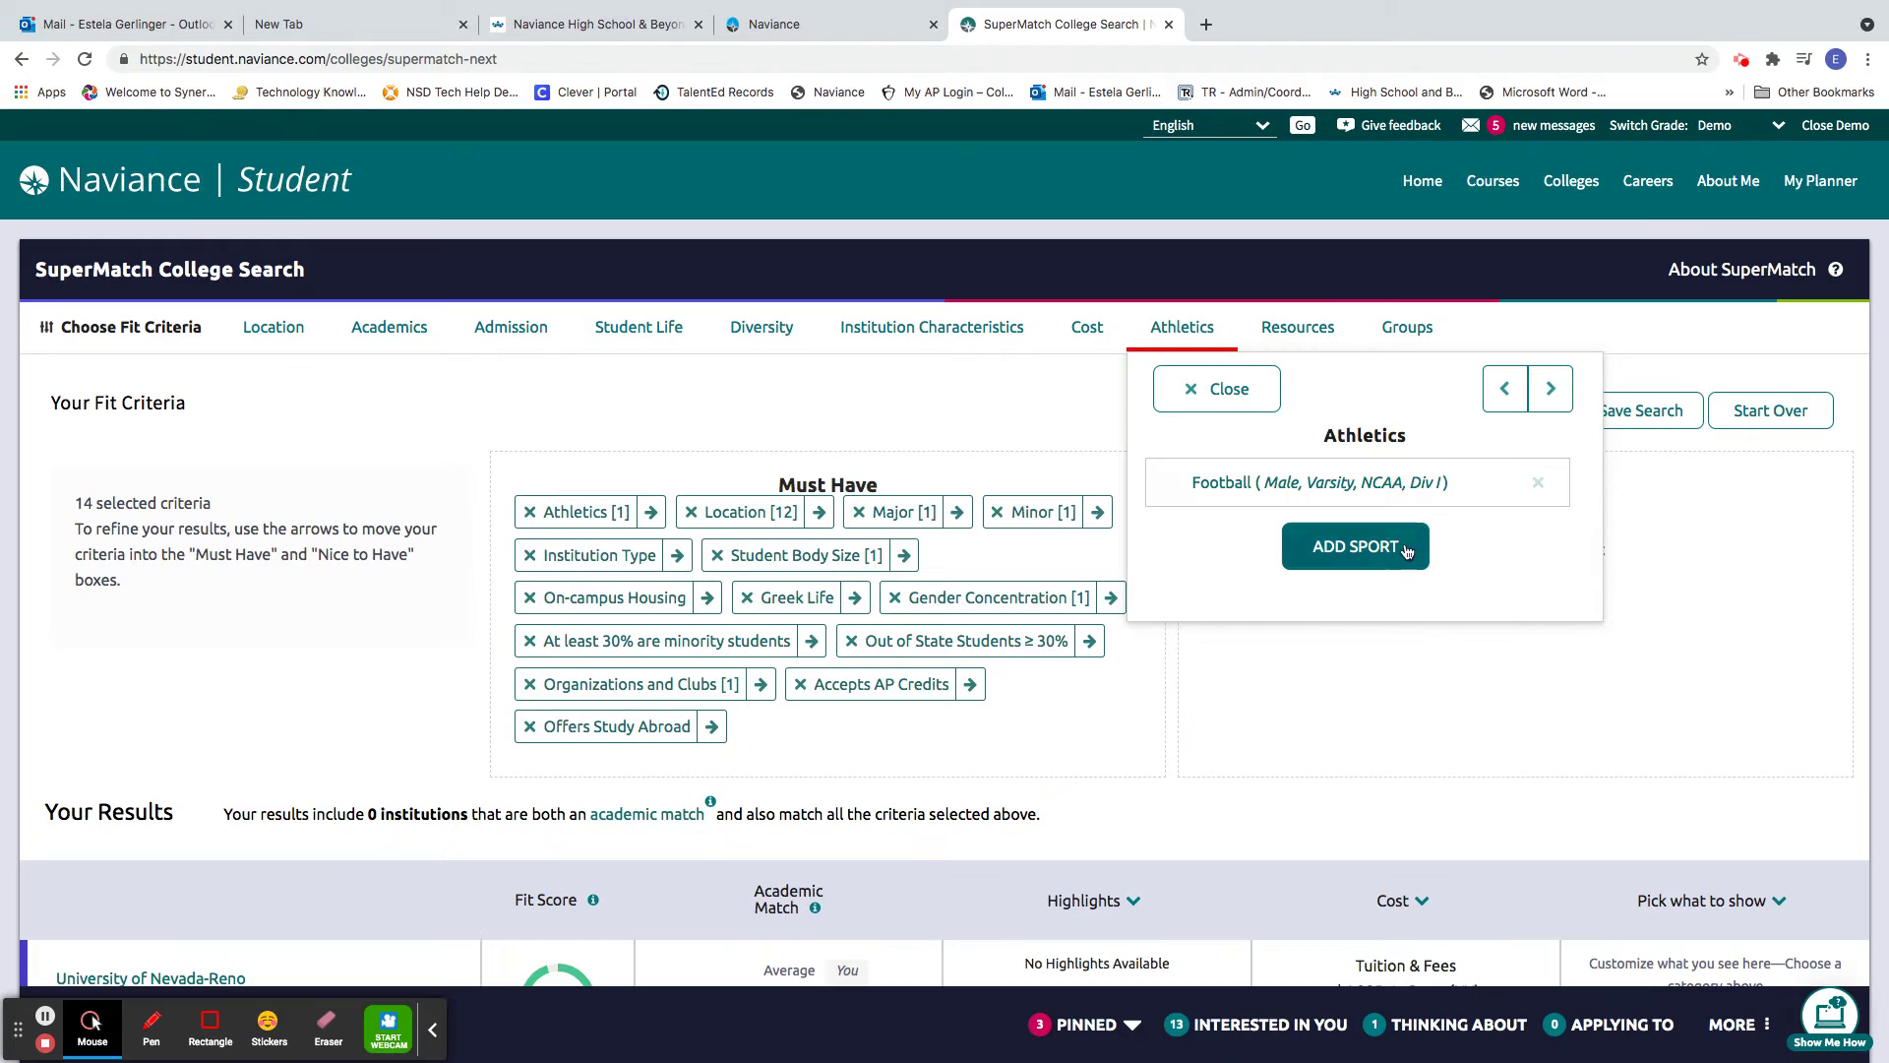
{"action": "left_click", "coordinate": [1549, 388]}
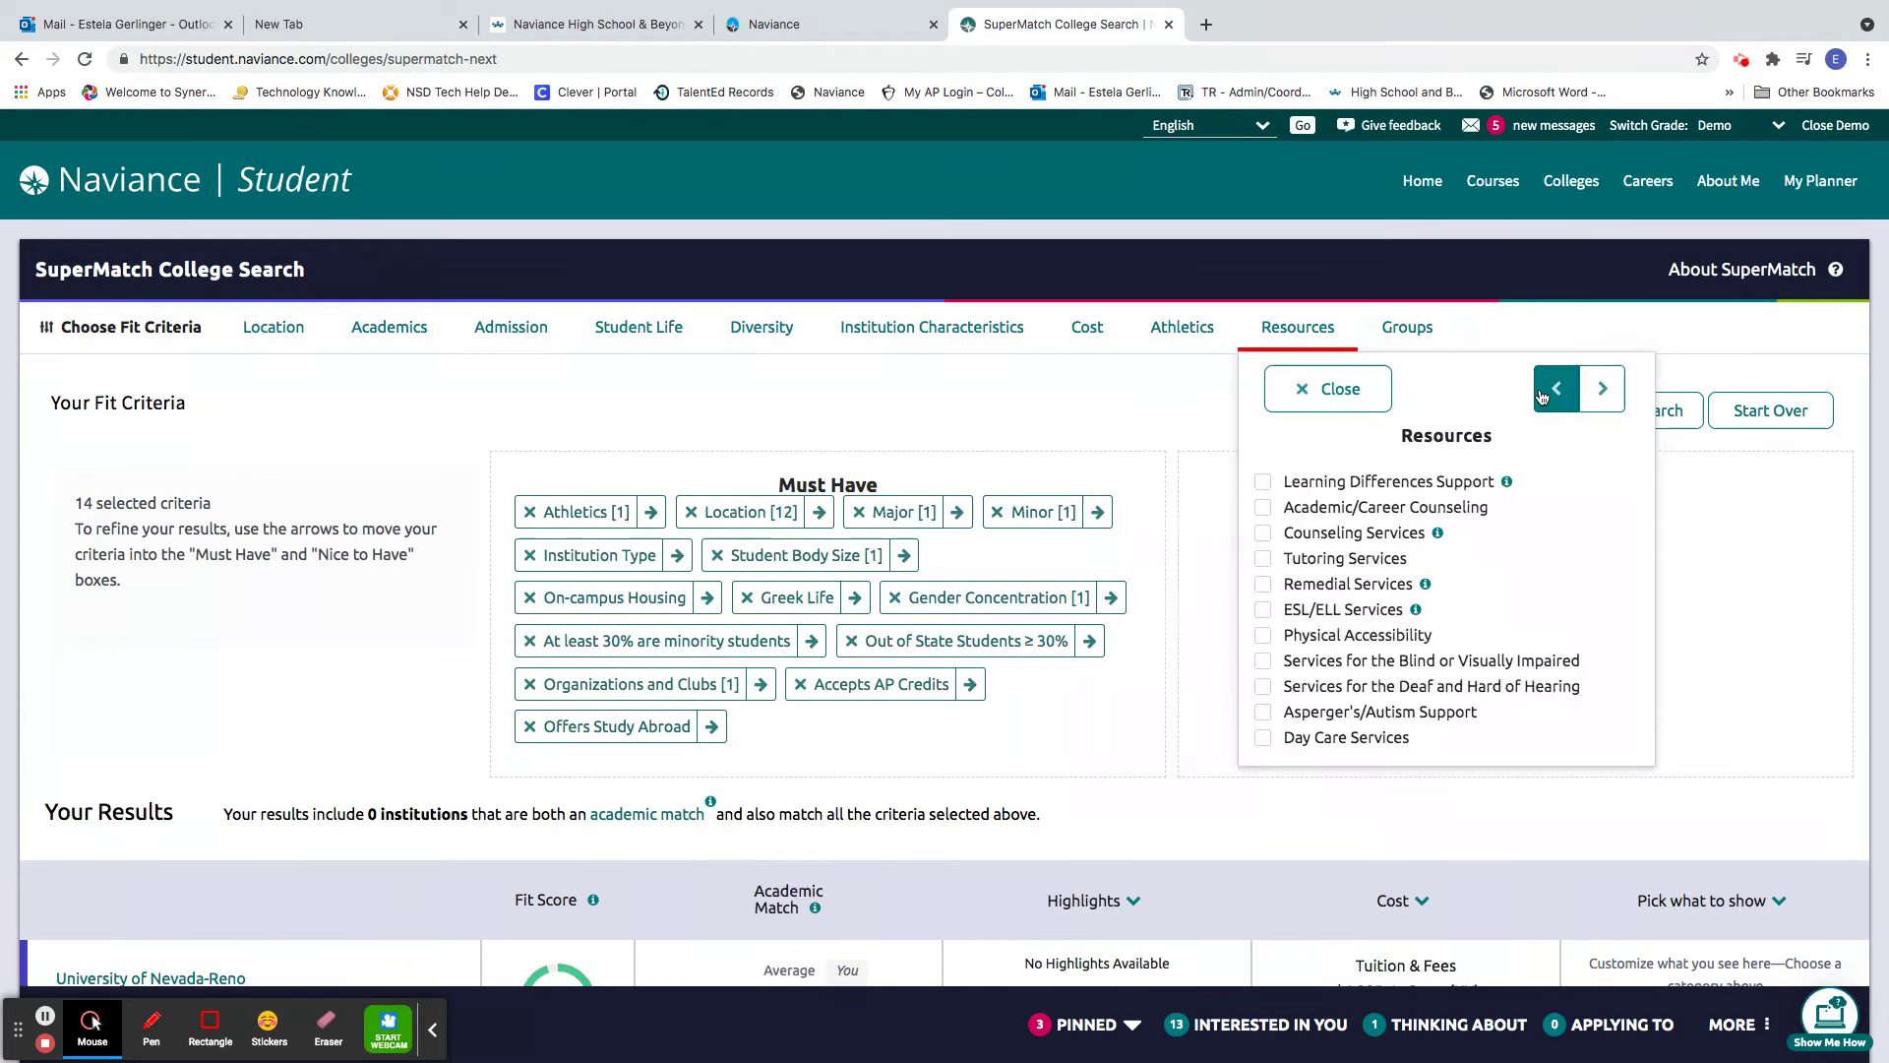
Step: Tick Counseling Services and Academic/Career Counseling, then close the criteria panel
{"action": "left_click", "coordinate": [1263, 532]}
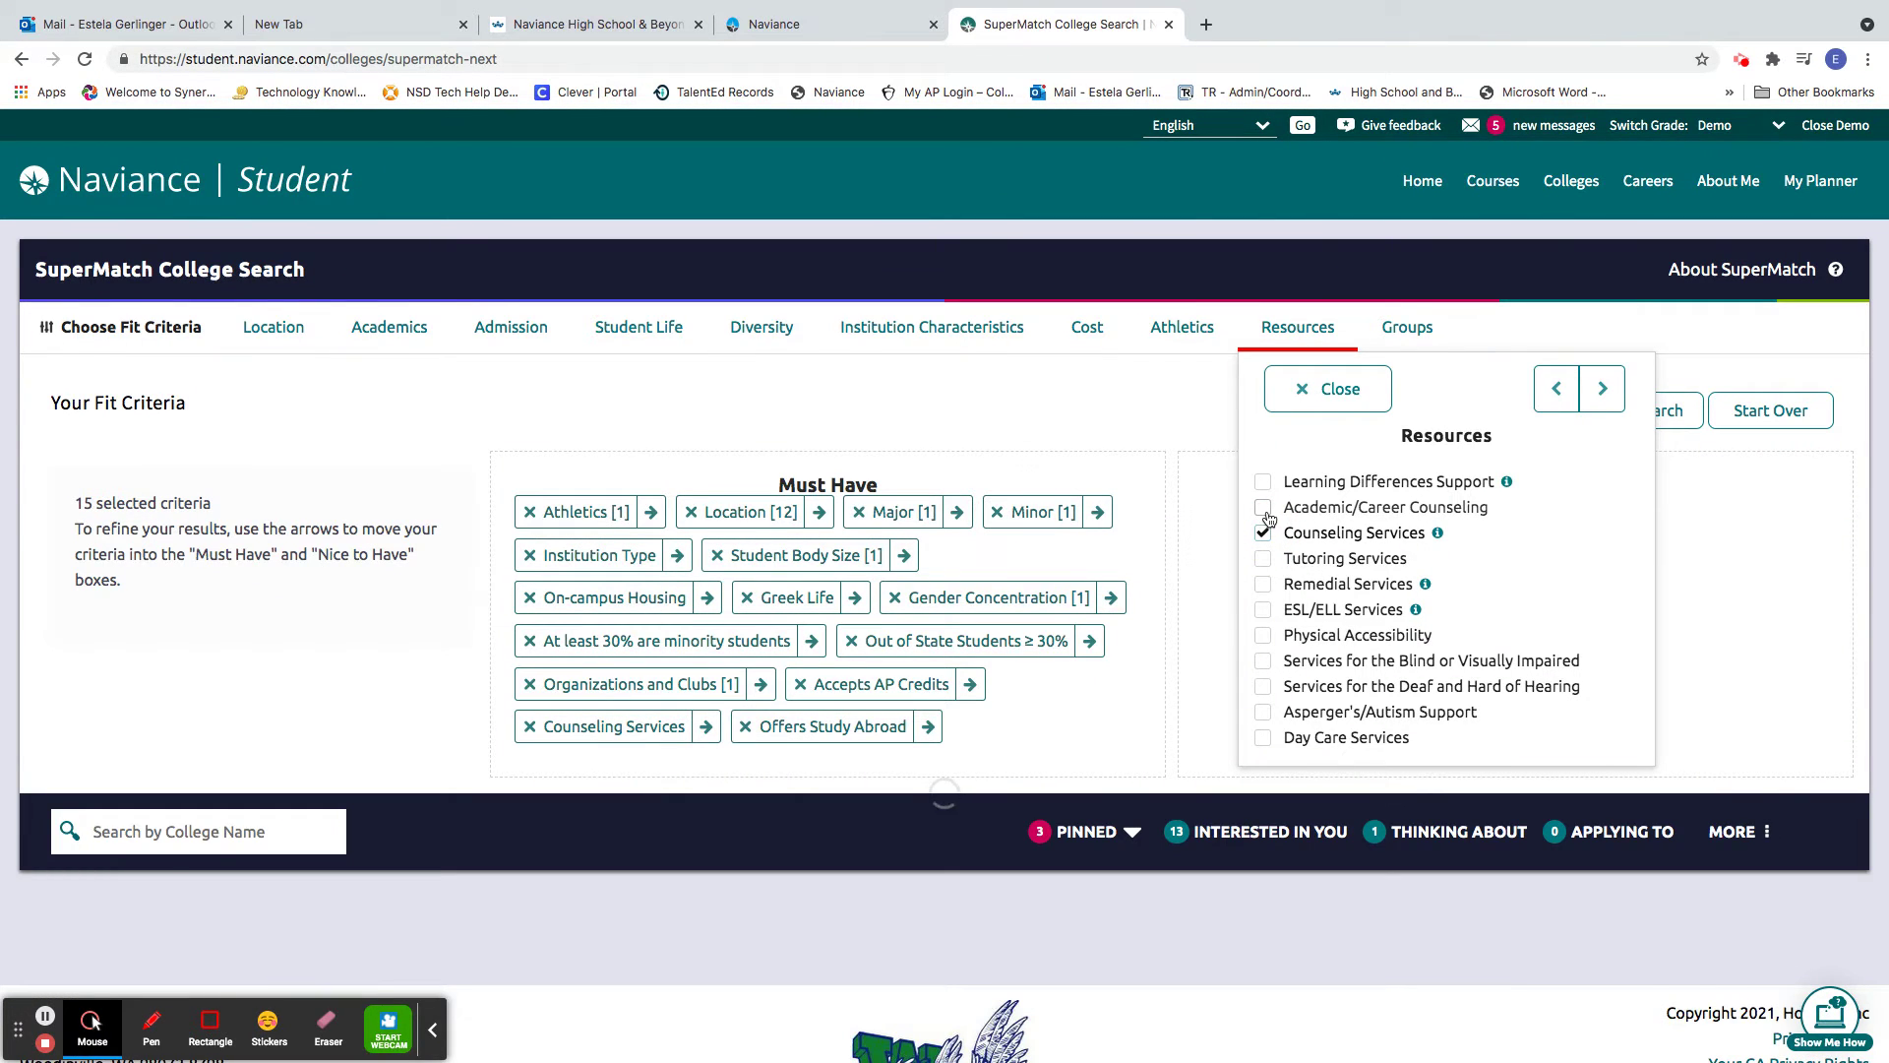
{"action": "left_click", "coordinate": [1262, 507]}
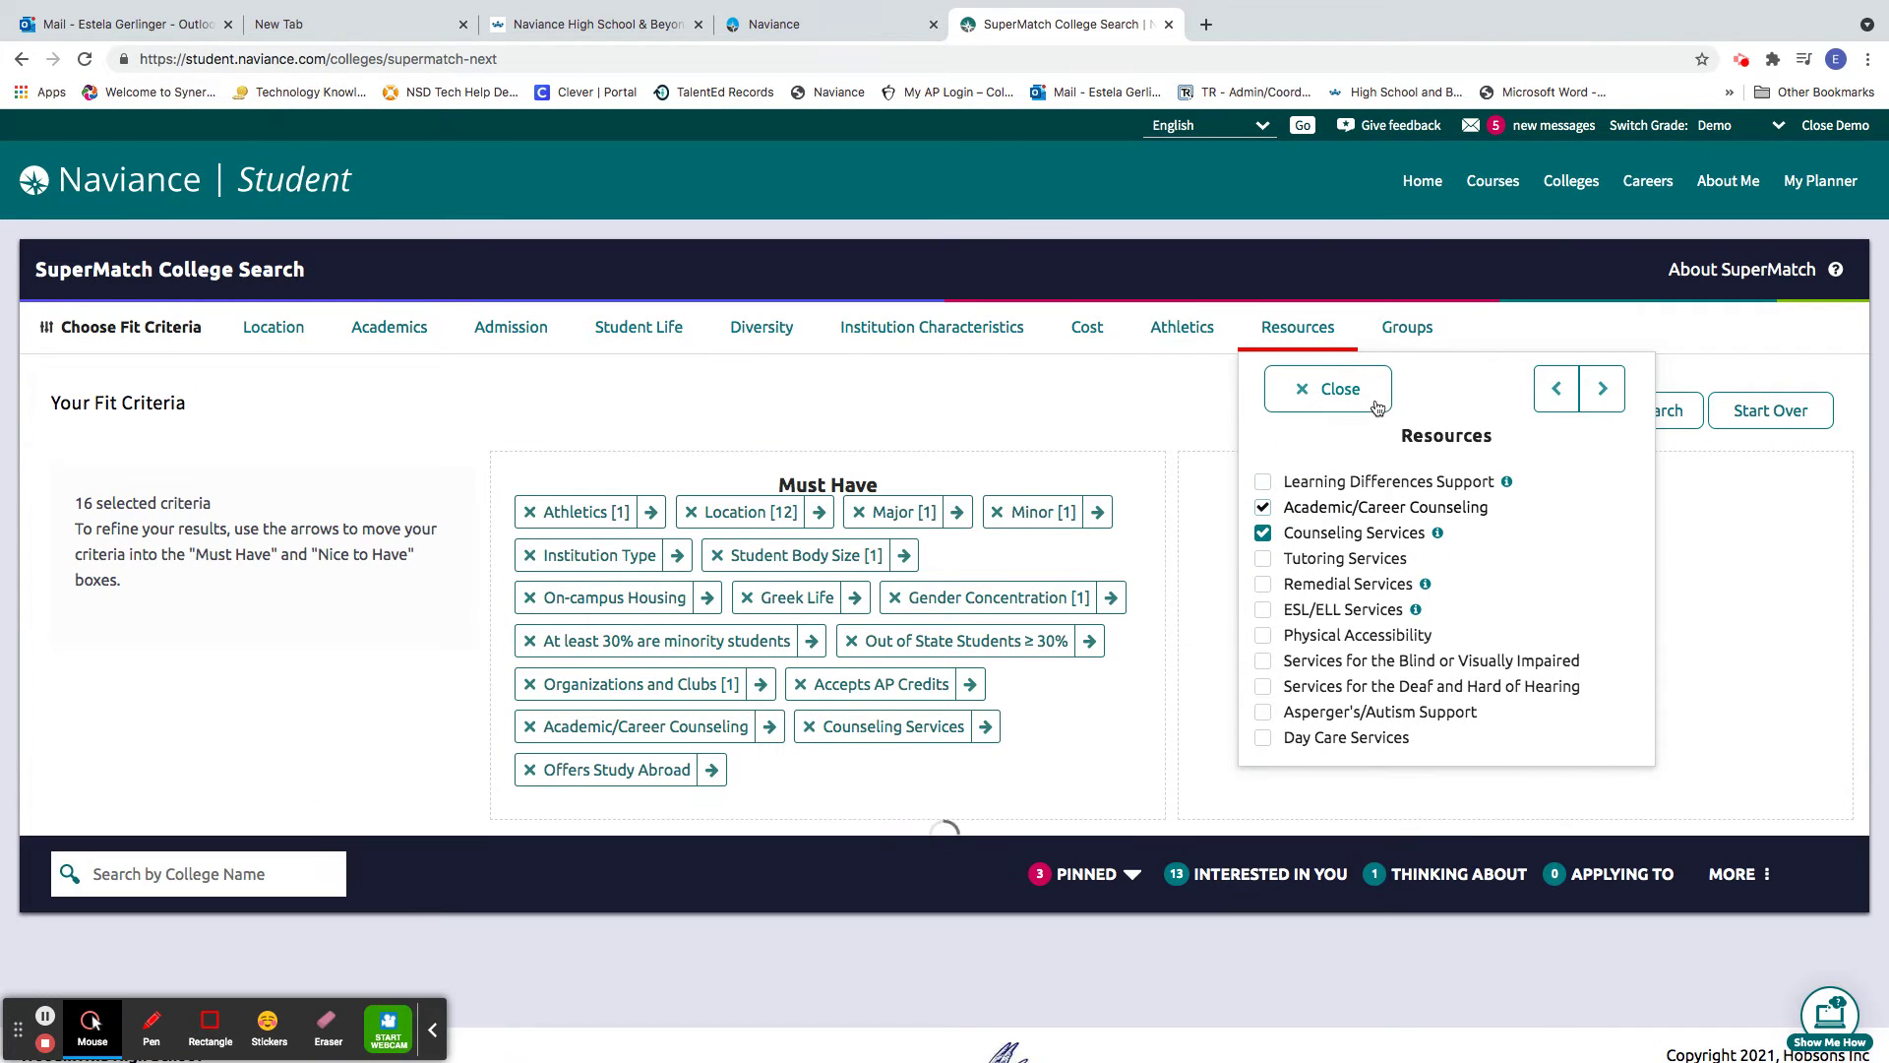
{"action": "left_click", "coordinate": [1373, 392]}
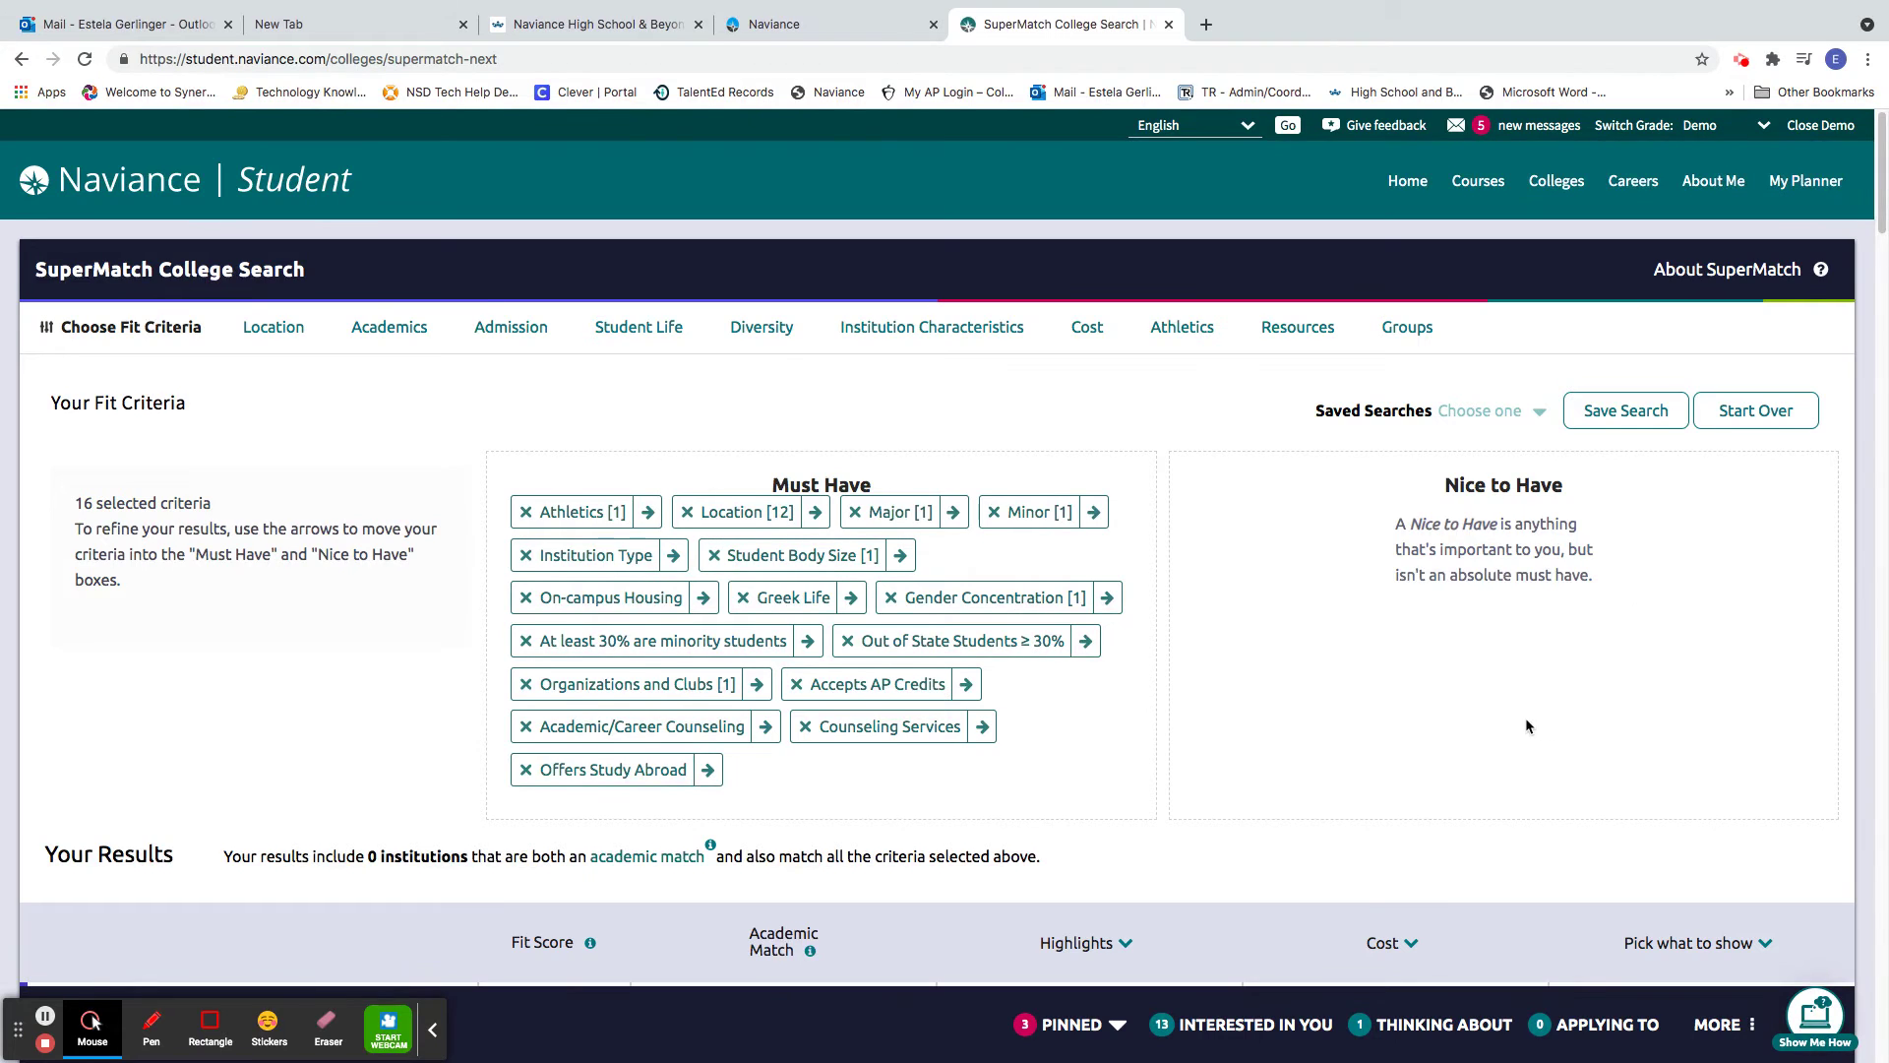
Step: Scroll through the ranked results and open the University of Colorado Boulder profile
{"action": "scroll", "coordinate": [1458, 725], "scroll_direction": "down", "scroll_amount": 3}
{"action": "scroll", "coordinate": [1455, 717], "scroll_direction": "down", "scroll_amount": 4}
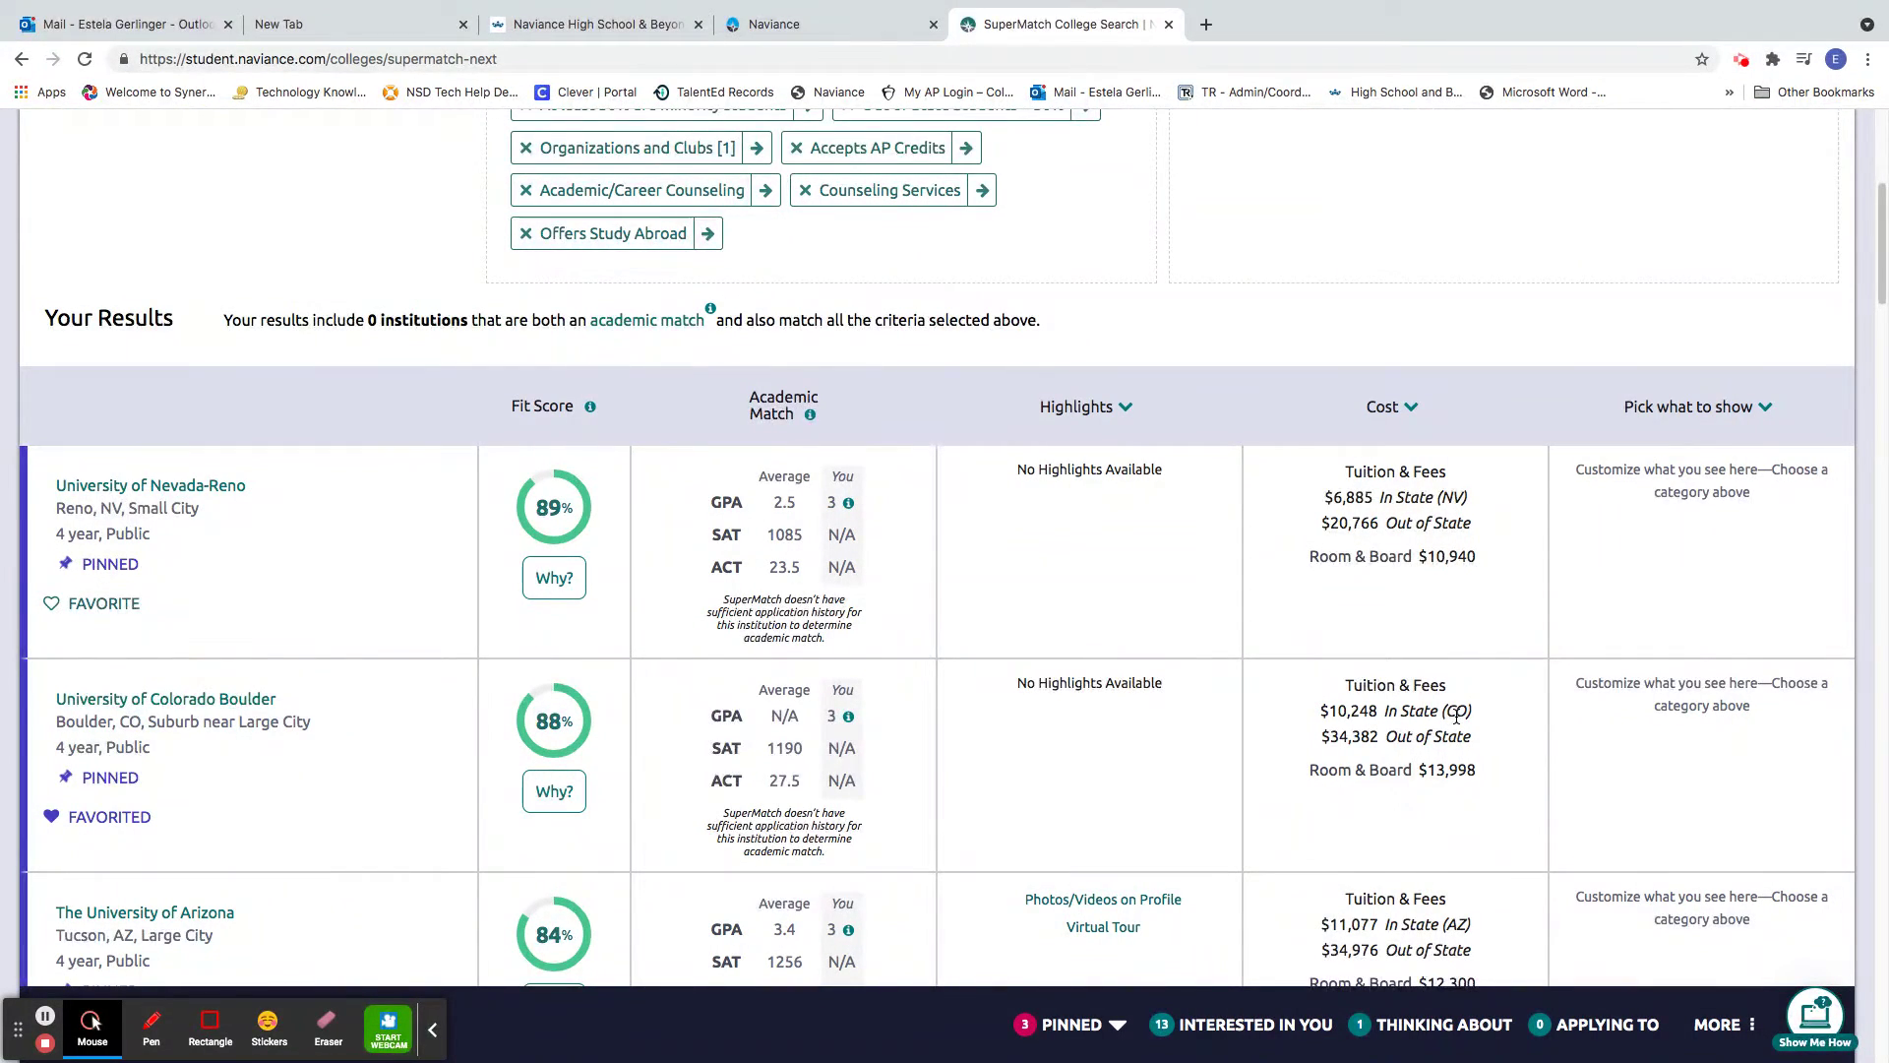
{"action": "scroll", "coordinate": [1173, 728], "scroll_direction": "down", "scroll_amount": 1}
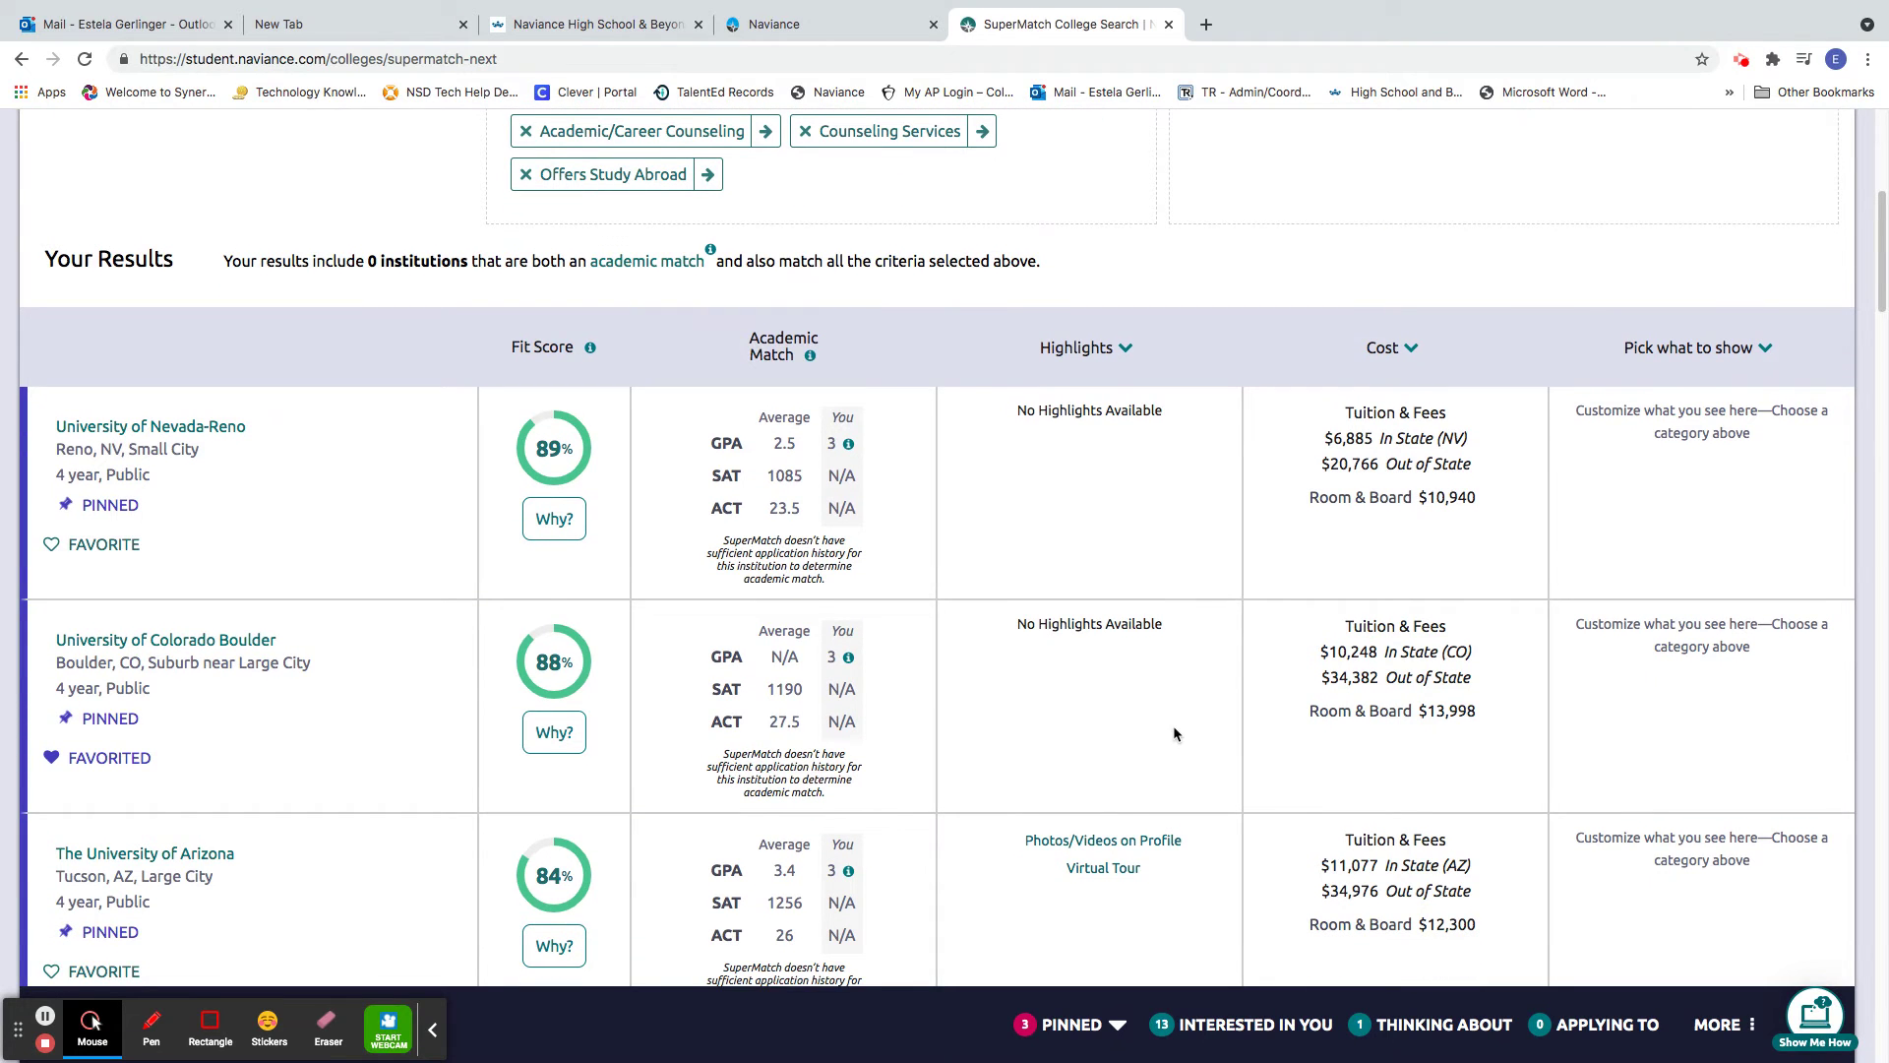
{"action": "scroll", "coordinate": [1173, 733], "scroll_direction": "up", "scroll_amount": 1}
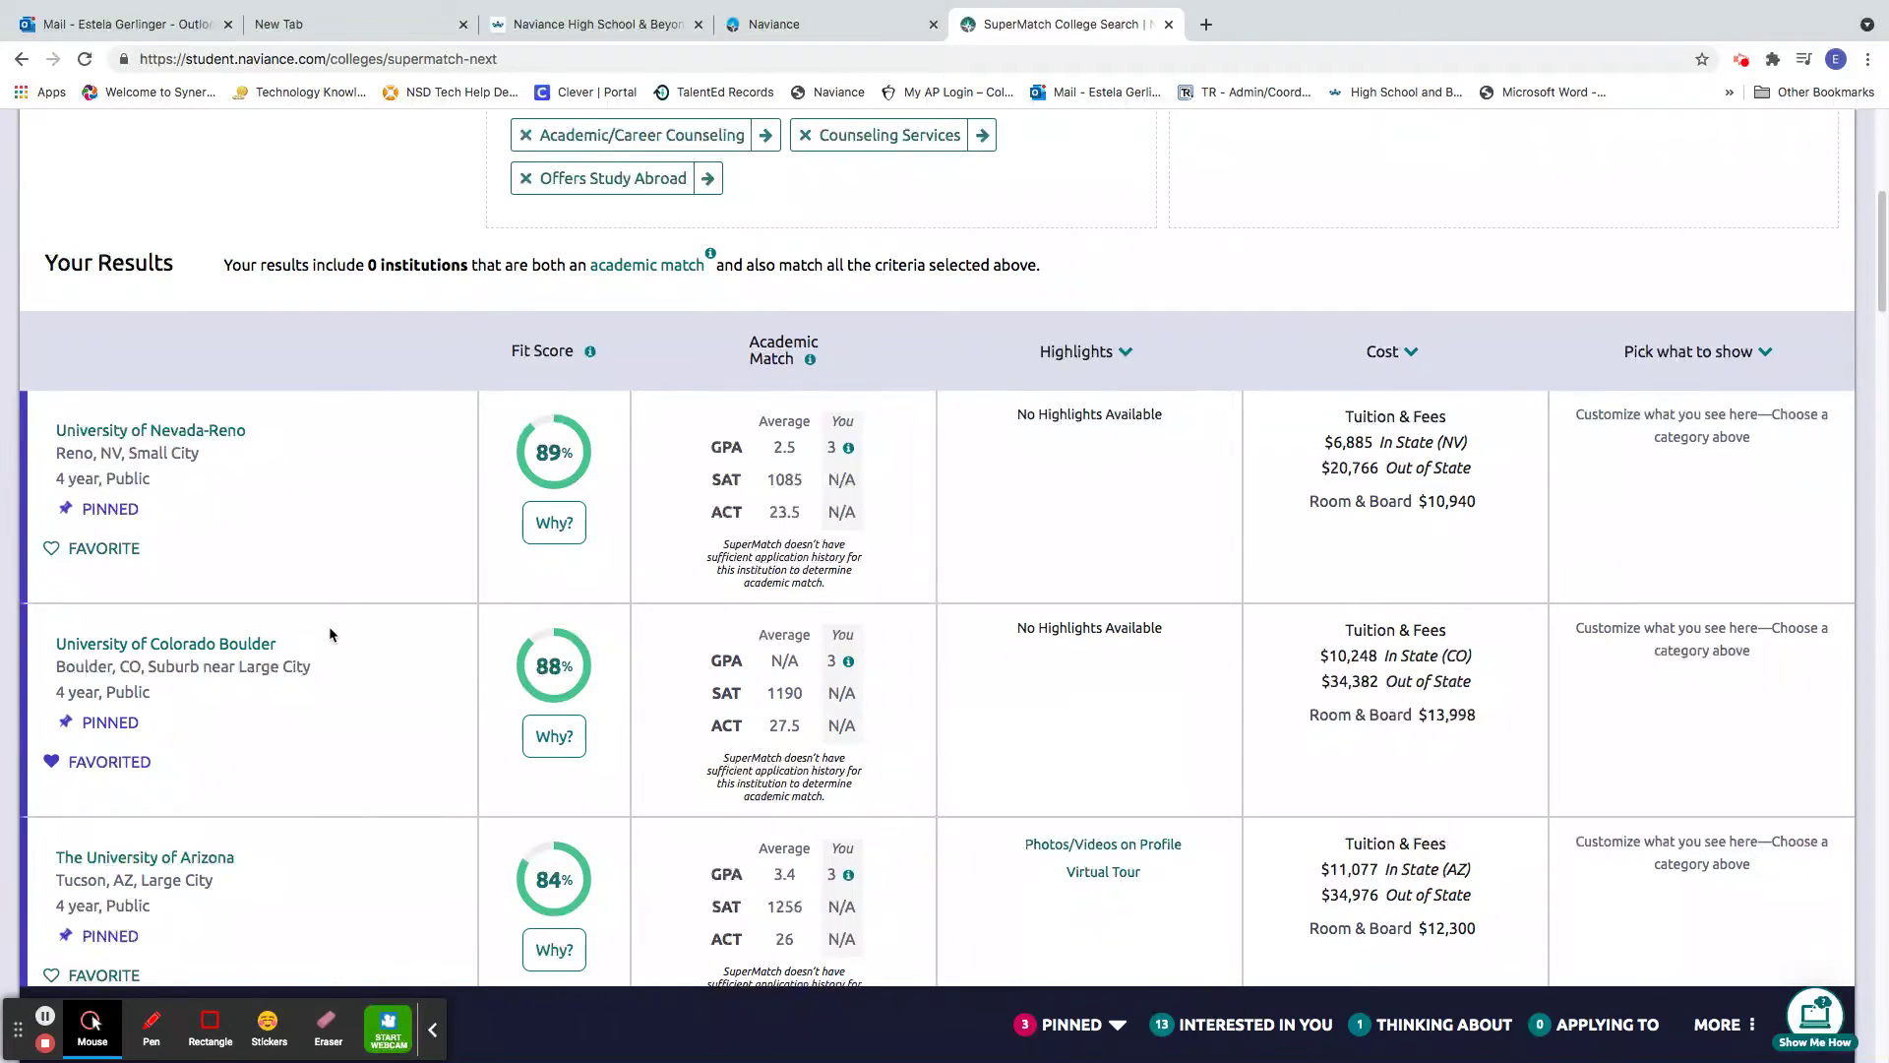
{"action": "scroll", "coordinate": [366, 767], "scroll_direction": "down", "scroll_amount": 3}
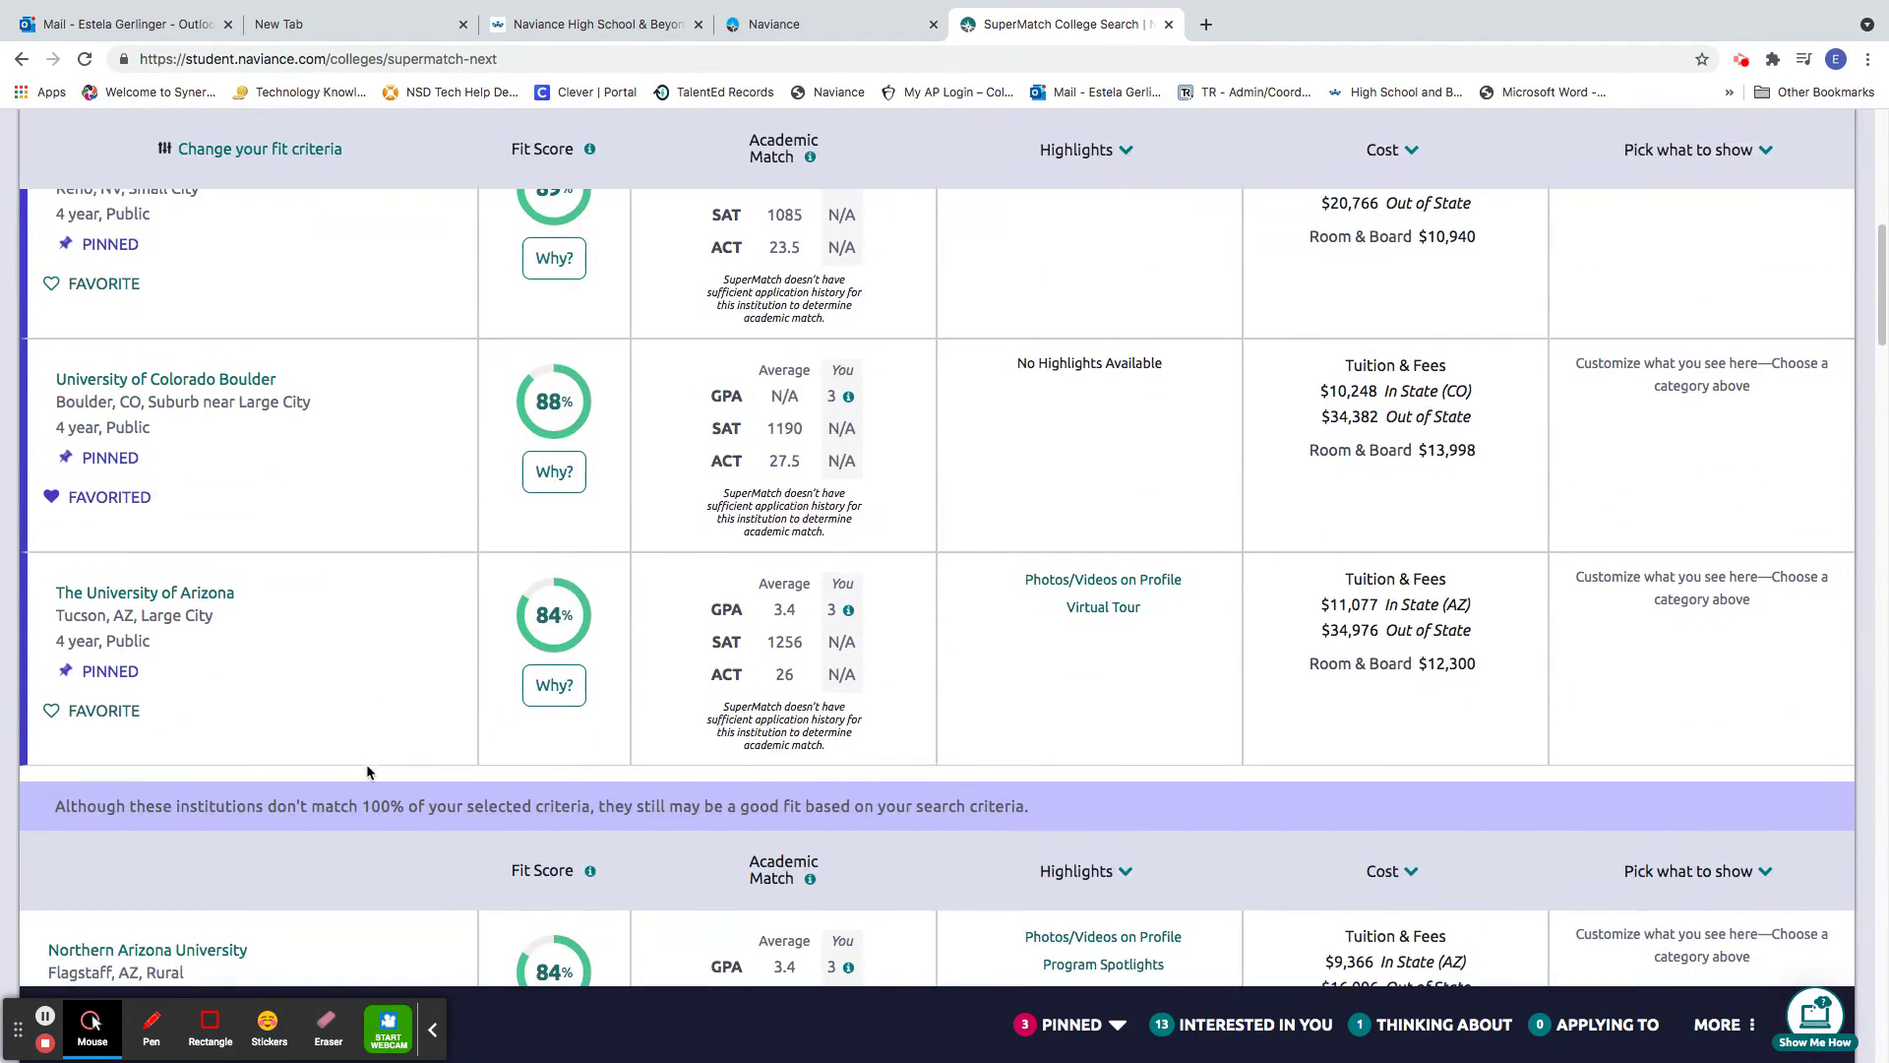
{"action": "scroll", "coordinate": [367, 771], "scroll_direction": "down", "scroll_amount": 8}
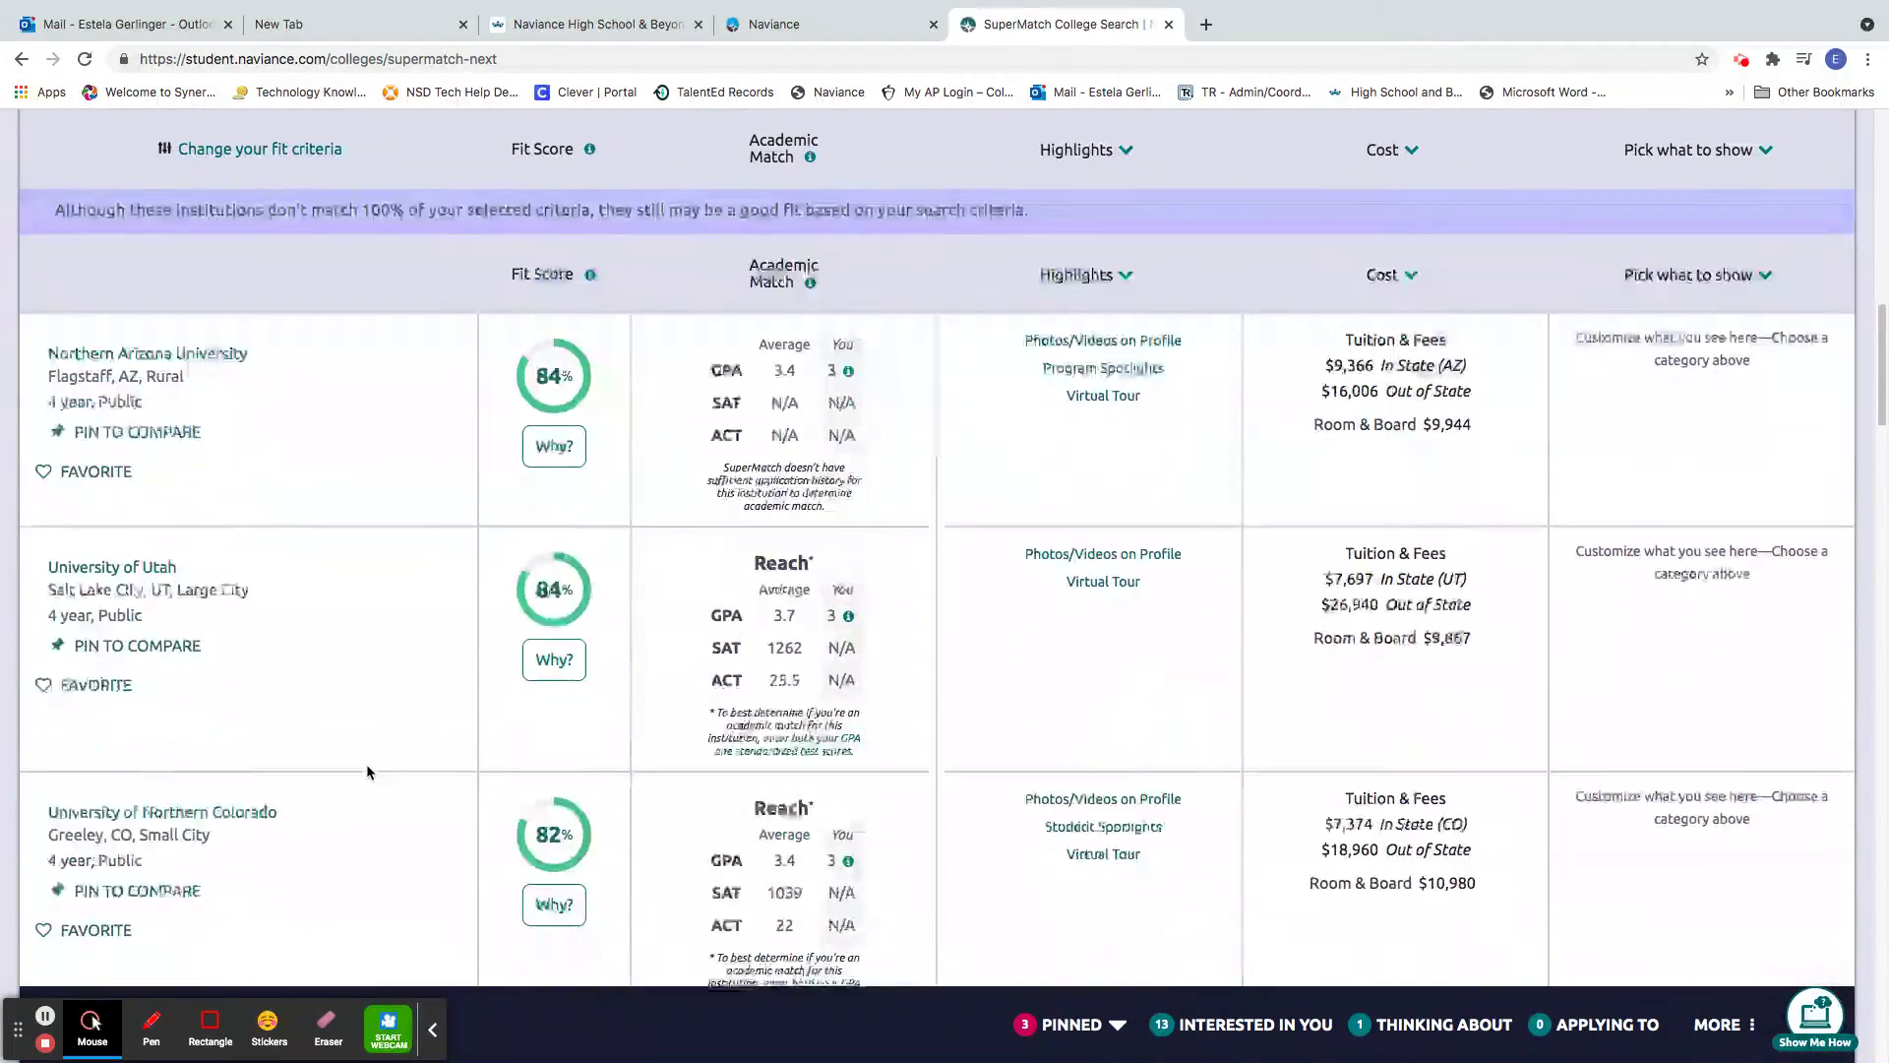
{"action": "scroll", "coordinate": [366, 764], "scroll_direction": "up", "scroll_amount": 10}
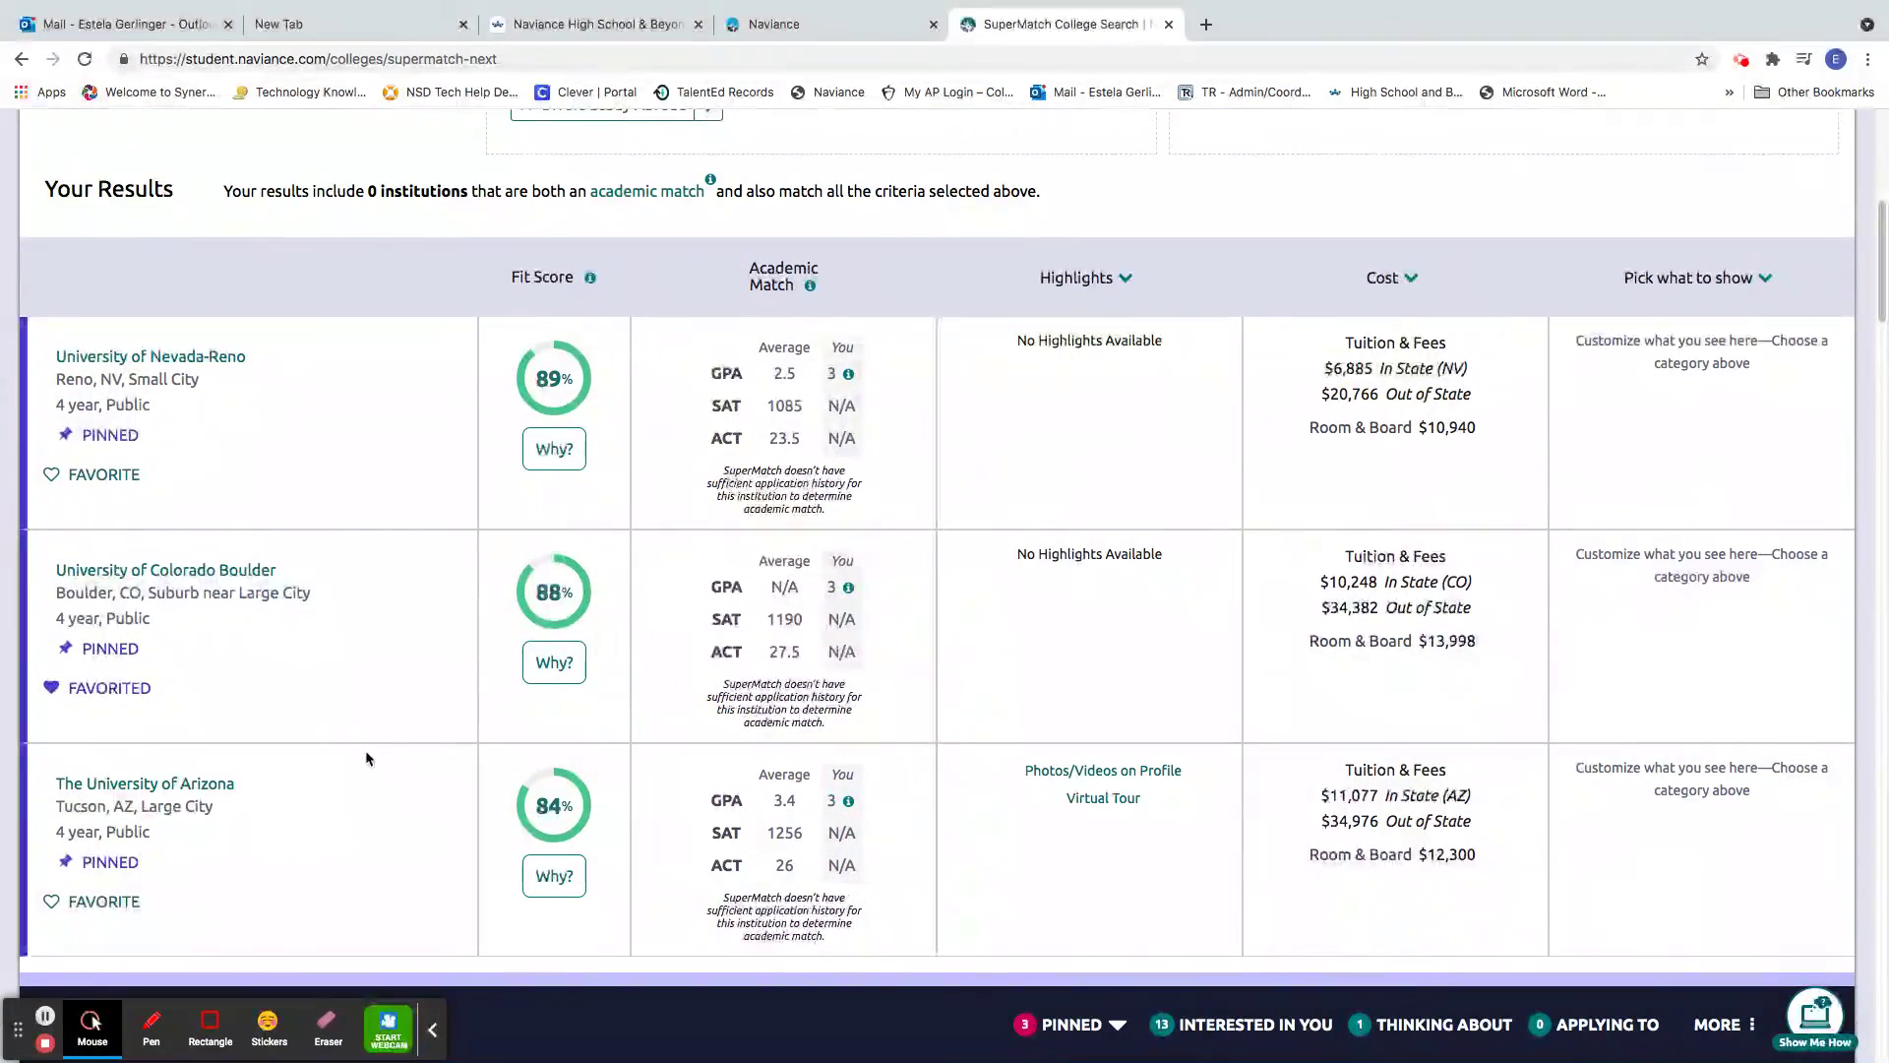
{"action": "left_click", "coordinate": [220, 573]}
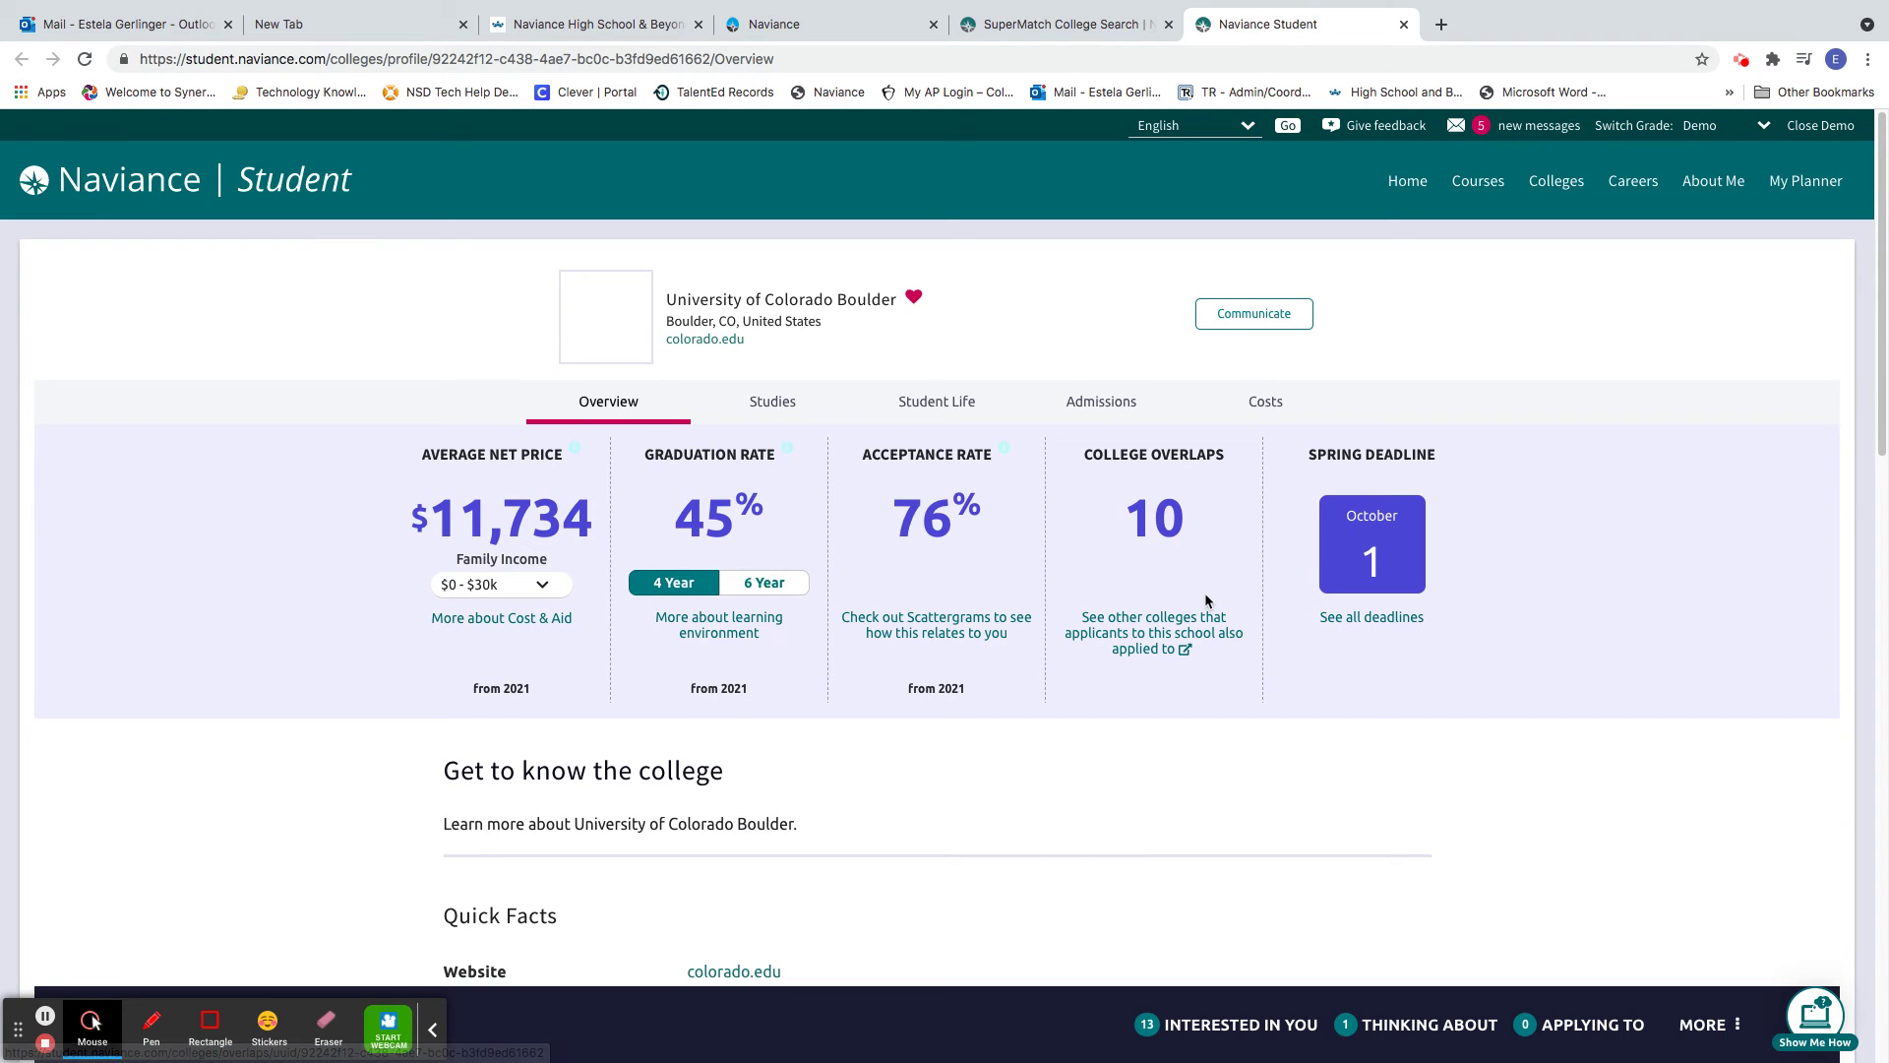
Step: Scroll the CU Boulder overview past Quick Facts and the GPA, SAT and ACT charts to admissions contacts
{"action": "scroll", "coordinate": [1161, 755], "scroll_direction": "down", "scroll_amount": 5}
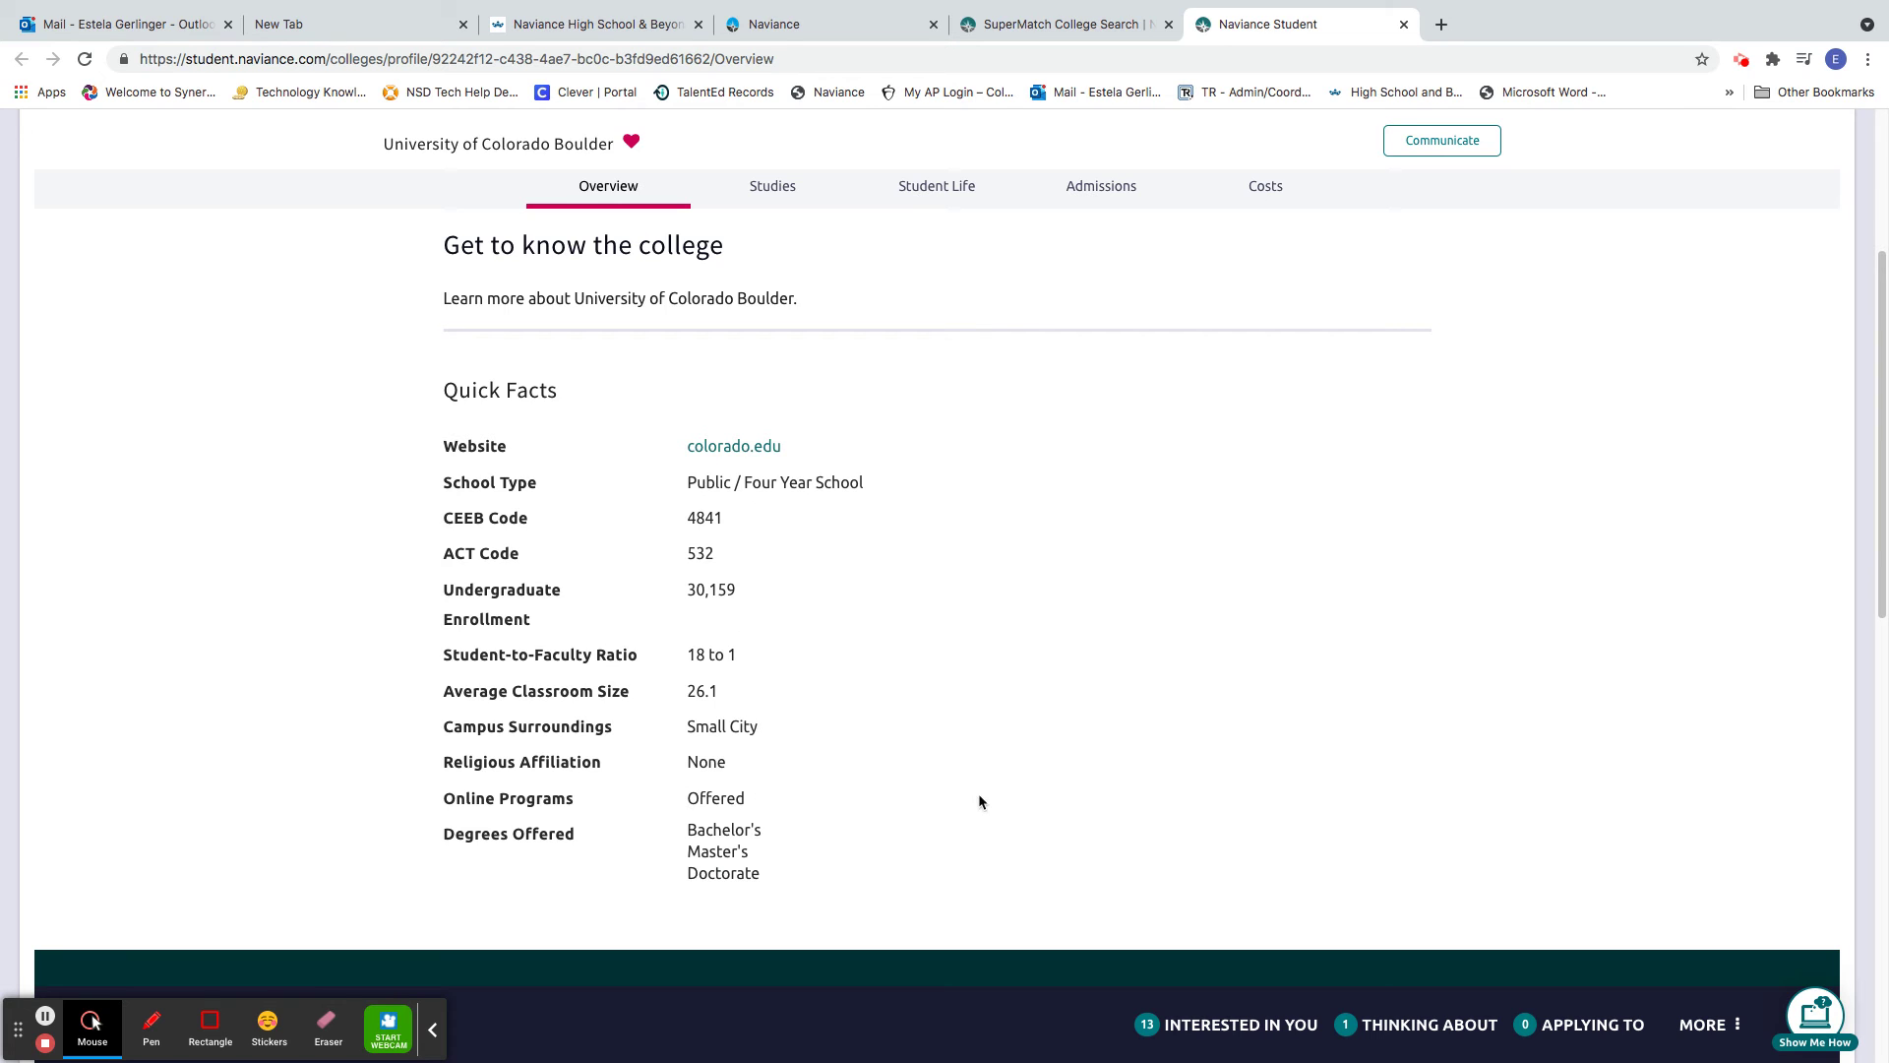
{"action": "scroll", "coordinate": [987, 789], "scroll_direction": "down", "scroll_amount": 5}
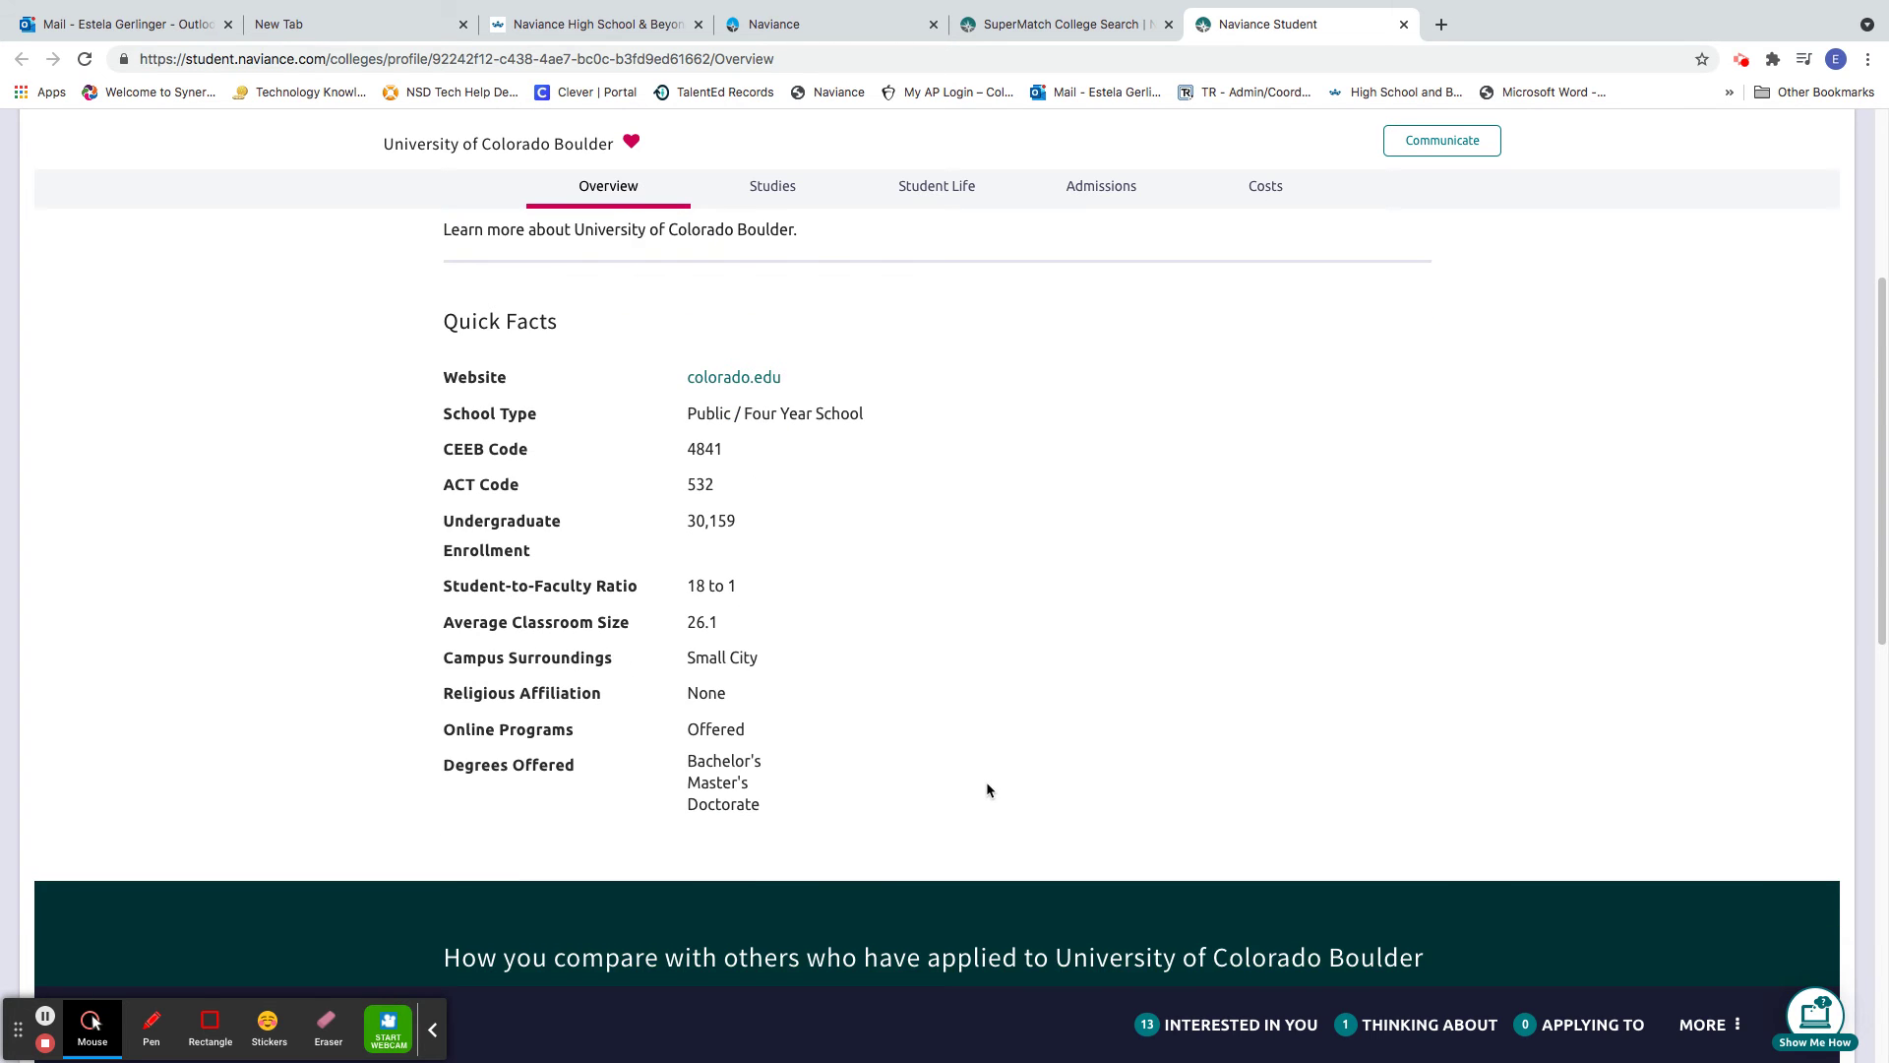
{"action": "scroll", "coordinate": [986, 789], "scroll_direction": "down", "scroll_amount": 1}
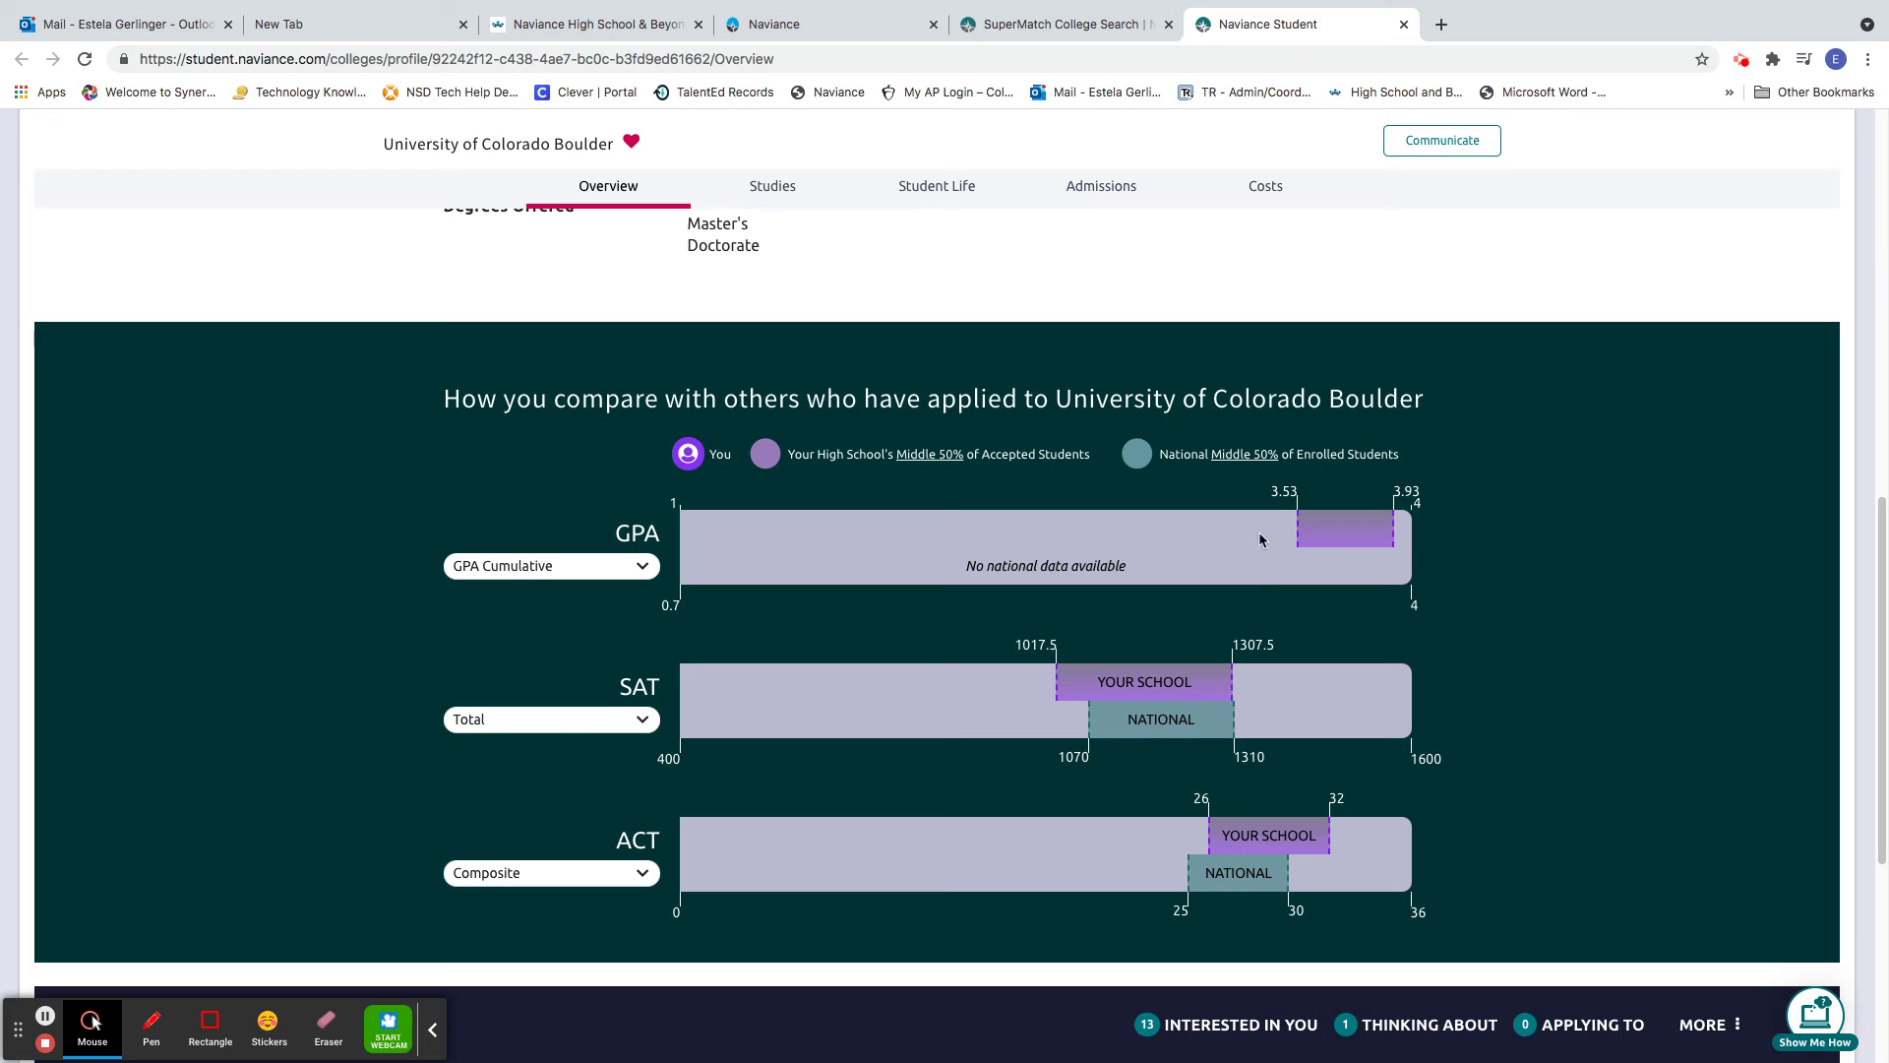
{"action": "scroll", "coordinate": [1476, 631], "scroll_direction": "down", "scroll_amount": 5}
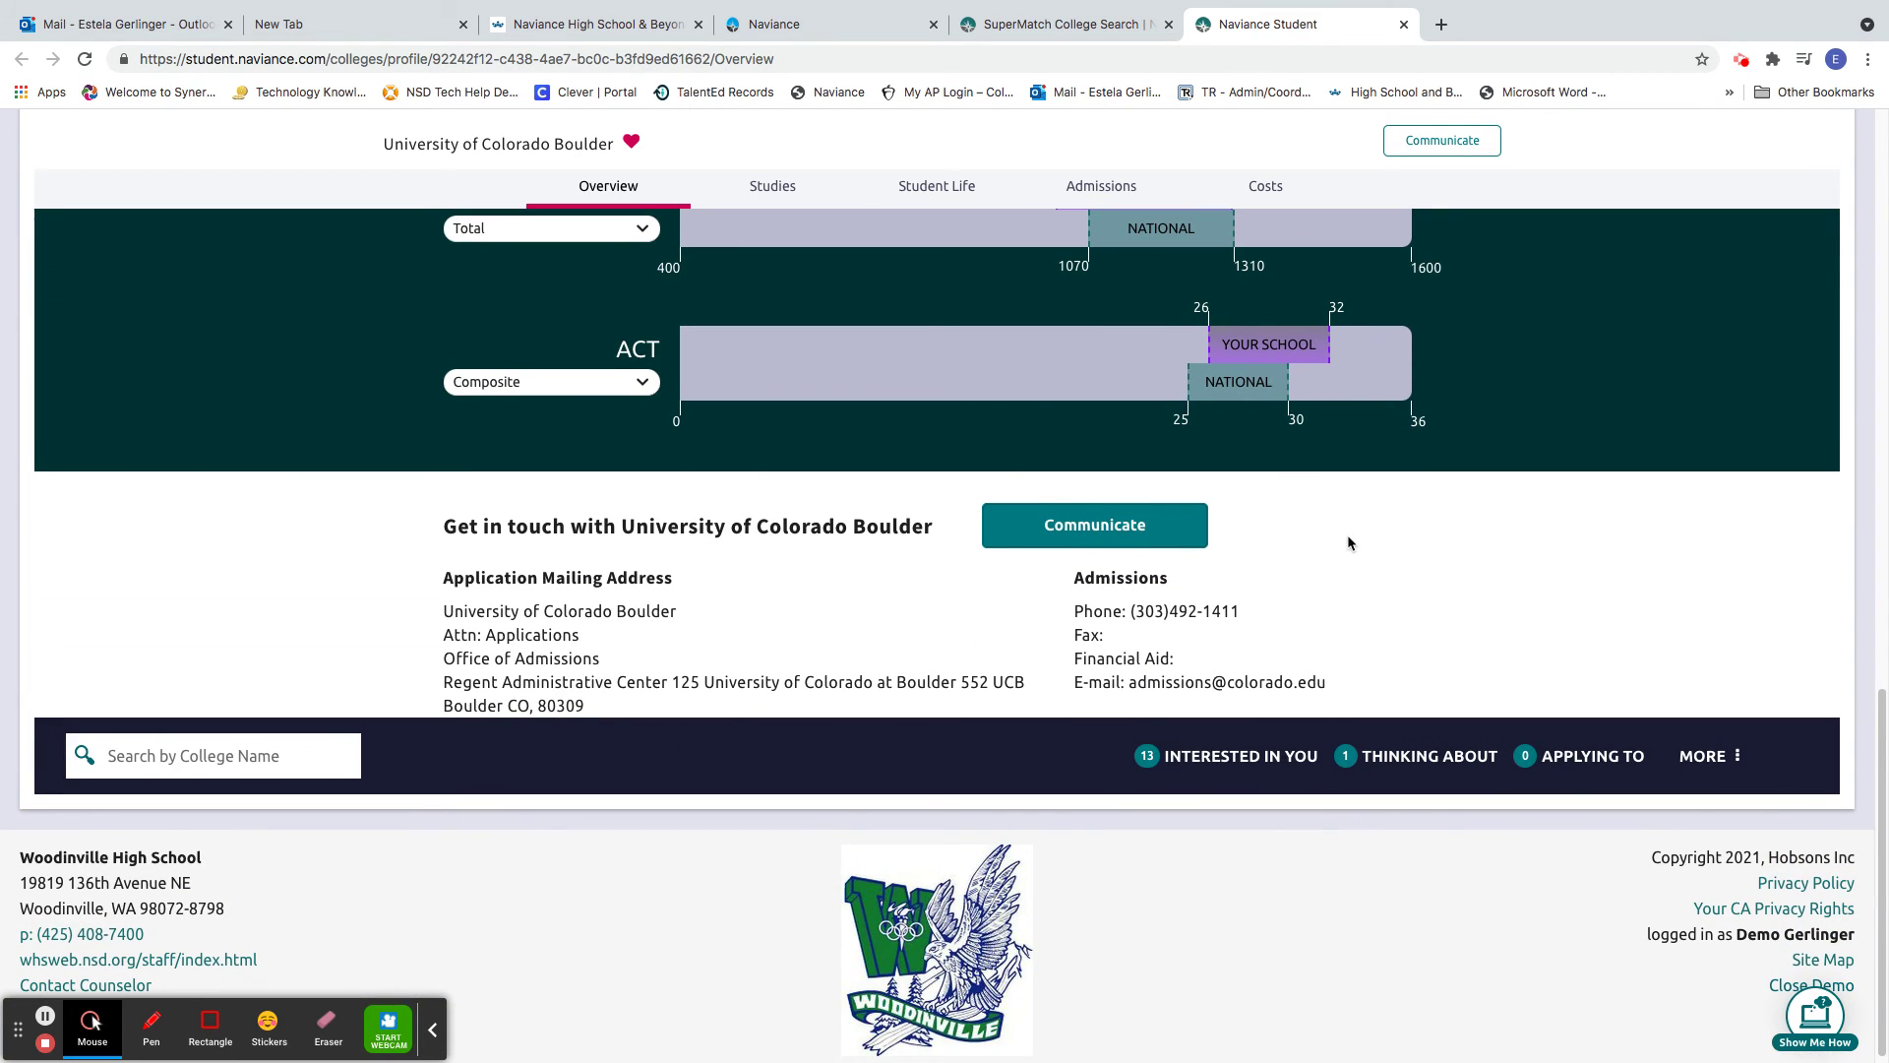
Step: Preview and close the Communicate form for CU Boulder admissions, then return to the SuperMatch results
{"action": "left_click", "coordinate": [1121, 531]}
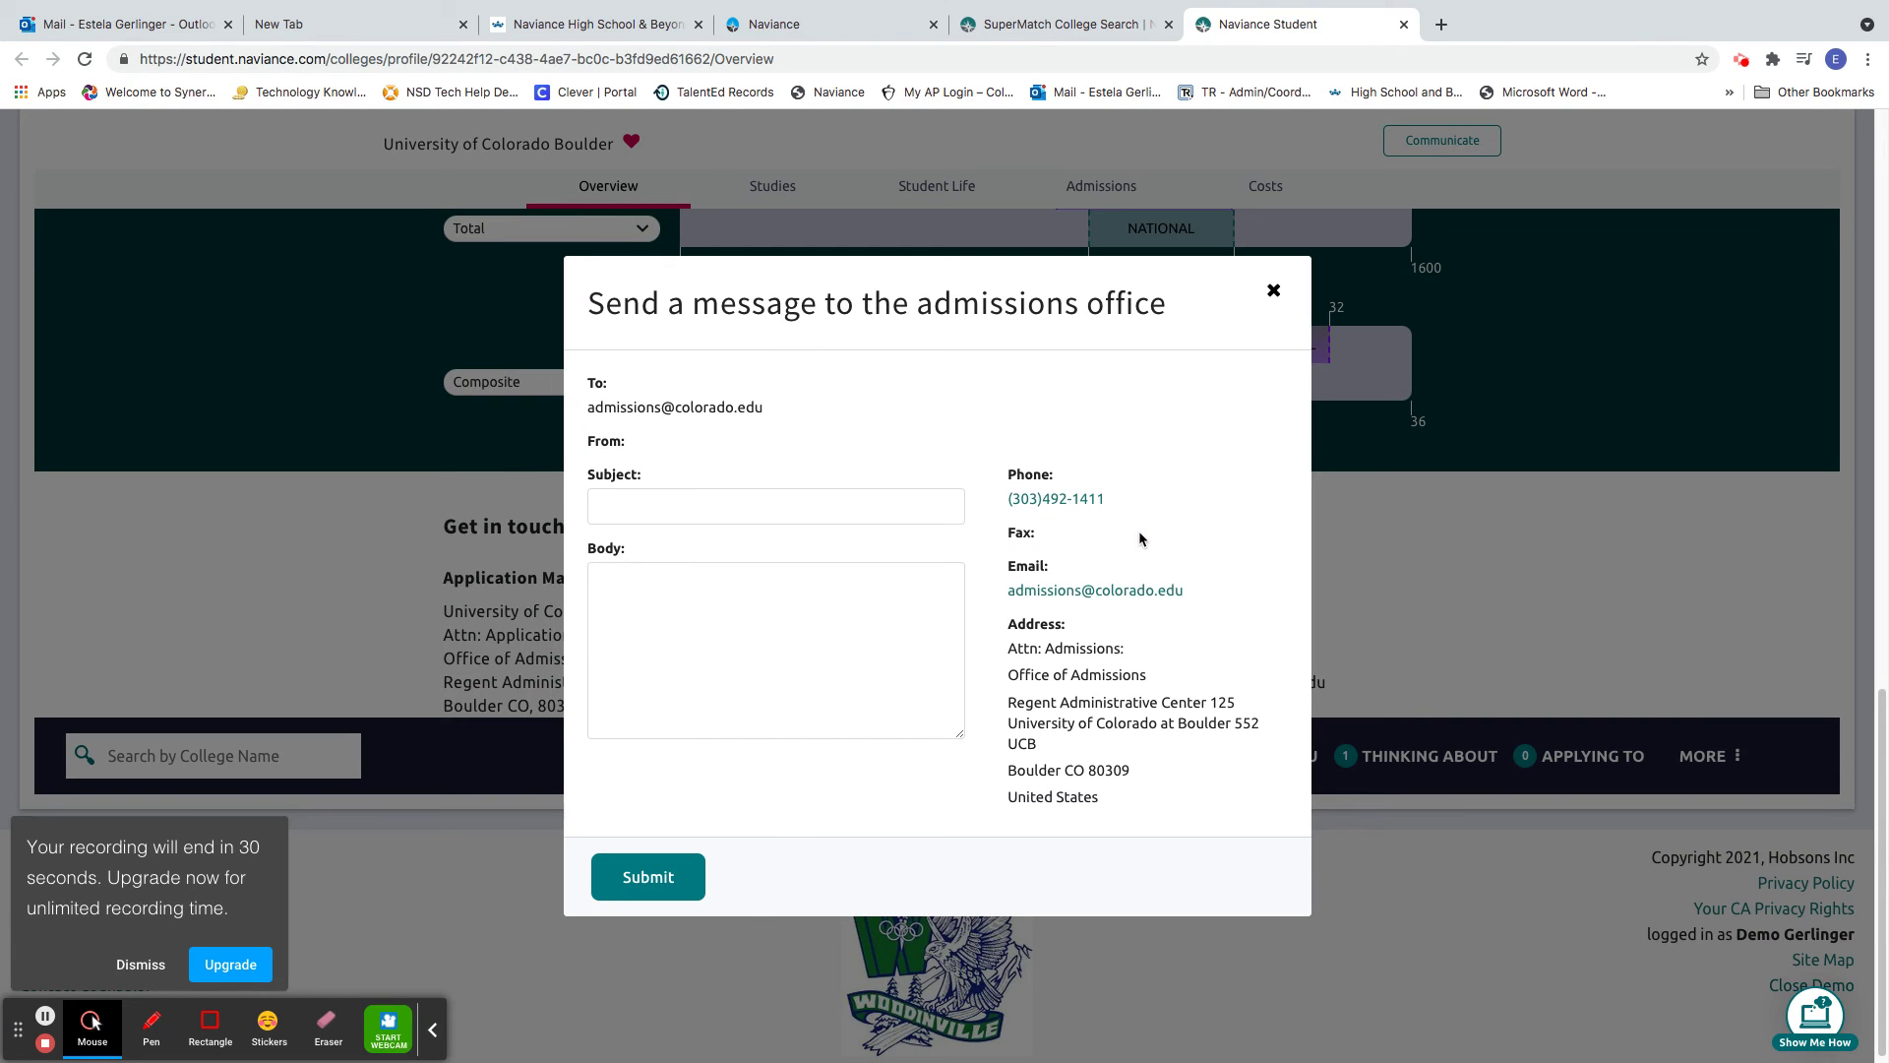
{"action": "left_click", "coordinate": [1279, 295]}
{"action": "scroll", "coordinate": [1612, 392], "scroll_direction": "up", "scroll_amount": 10}
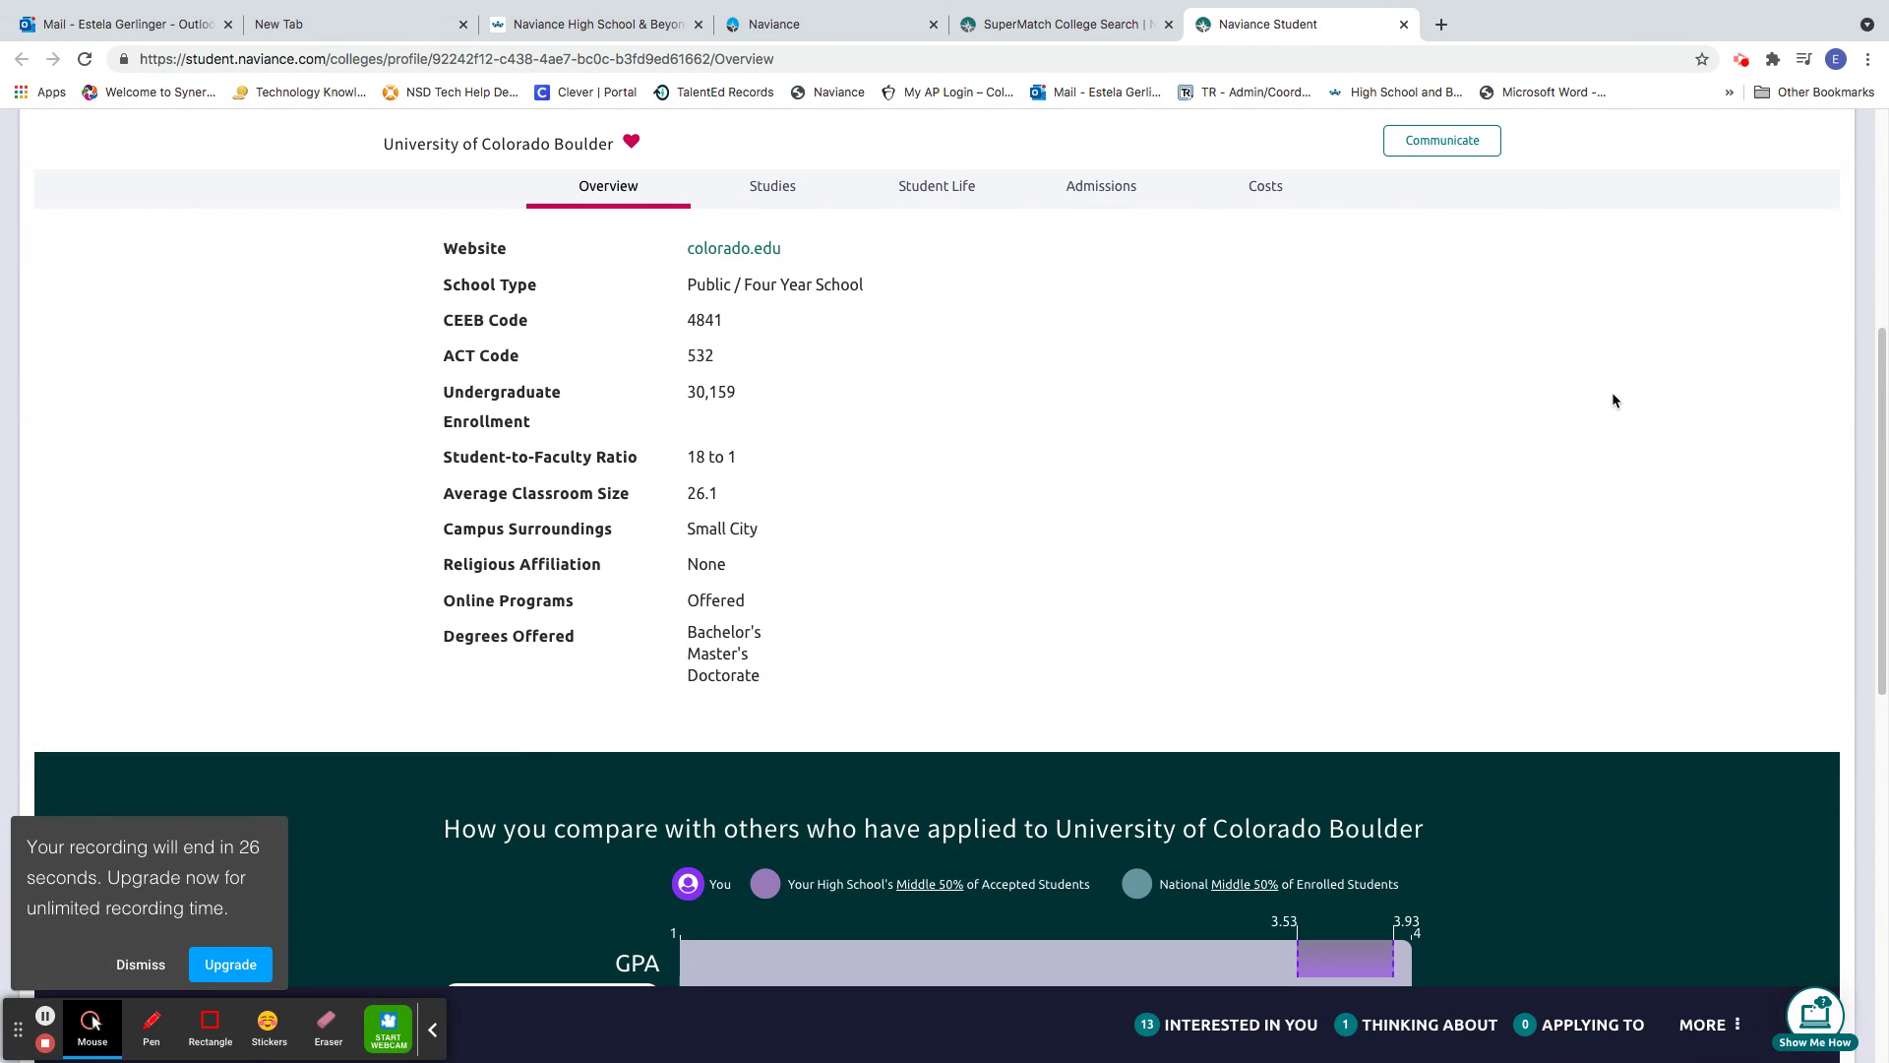
{"action": "scroll", "coordinate": [1611, 399], "scroll_direction": "up", "scroll_amount": 5}
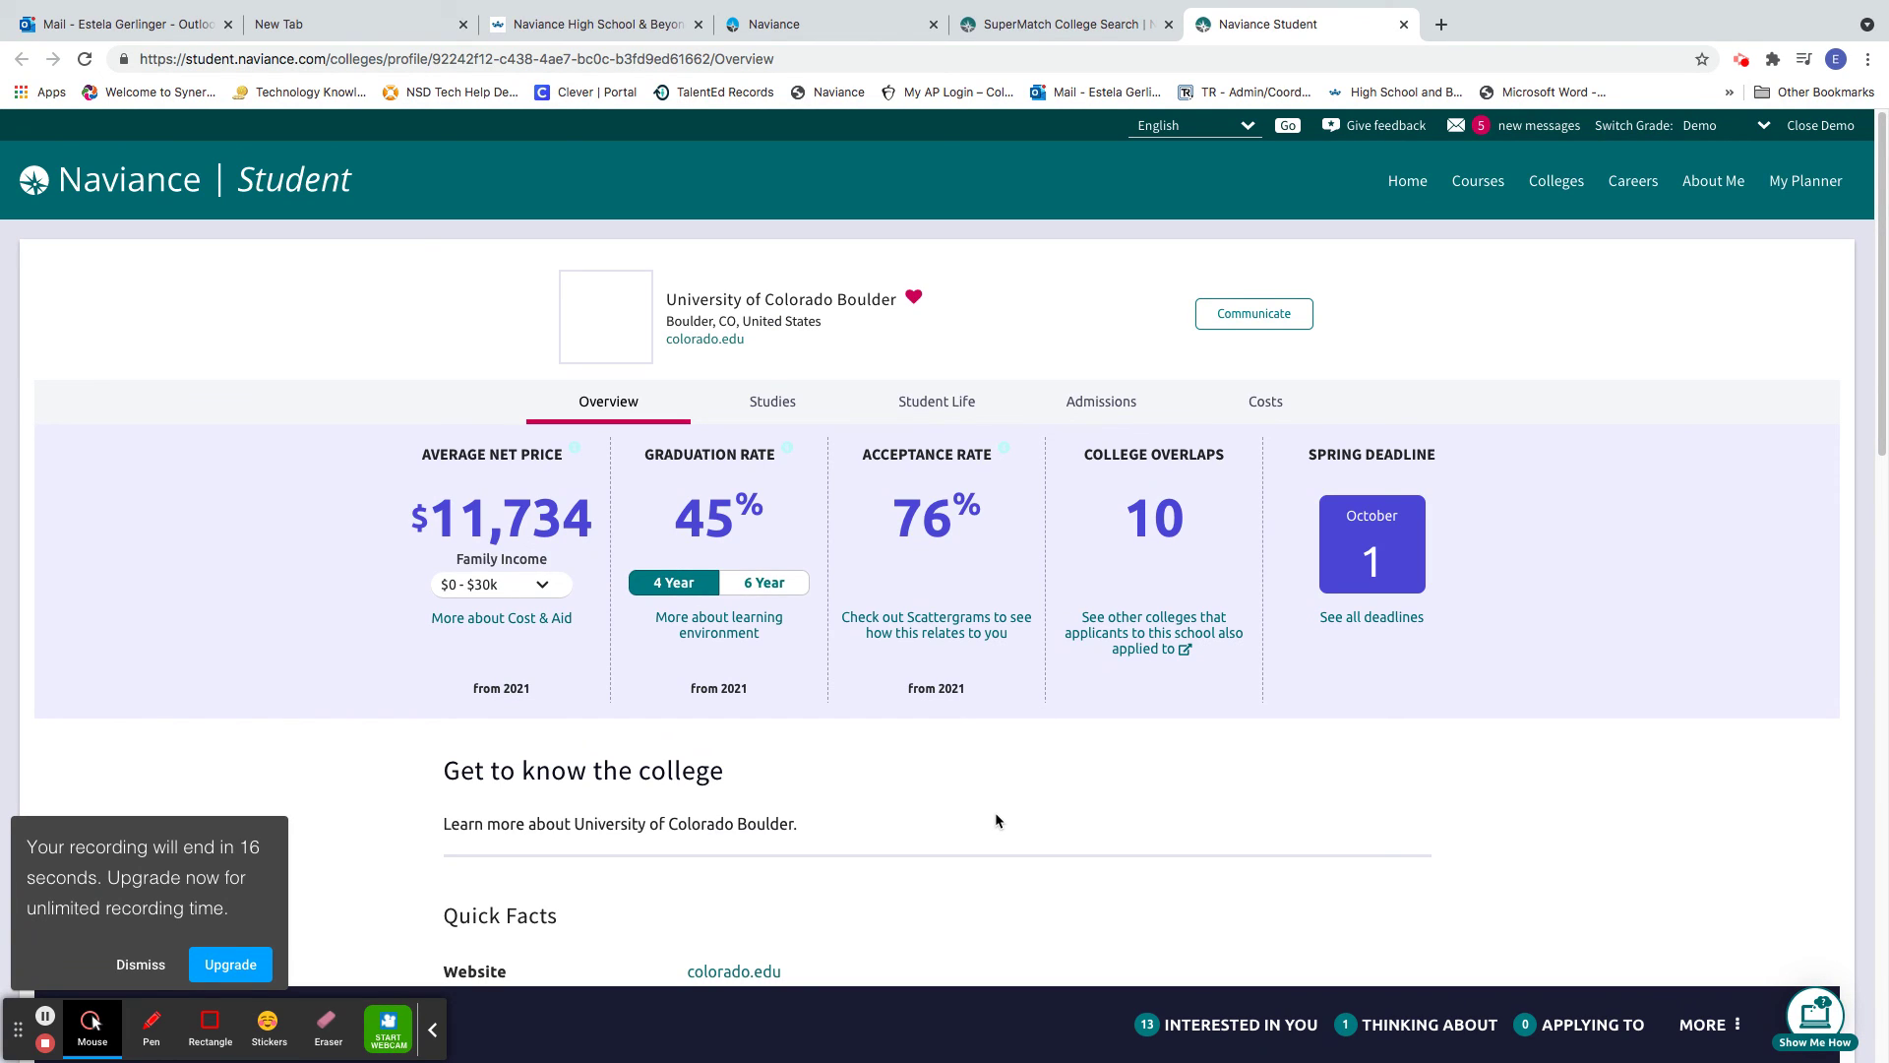
{"action": "left_click", "coordinate": [1043, 23]}
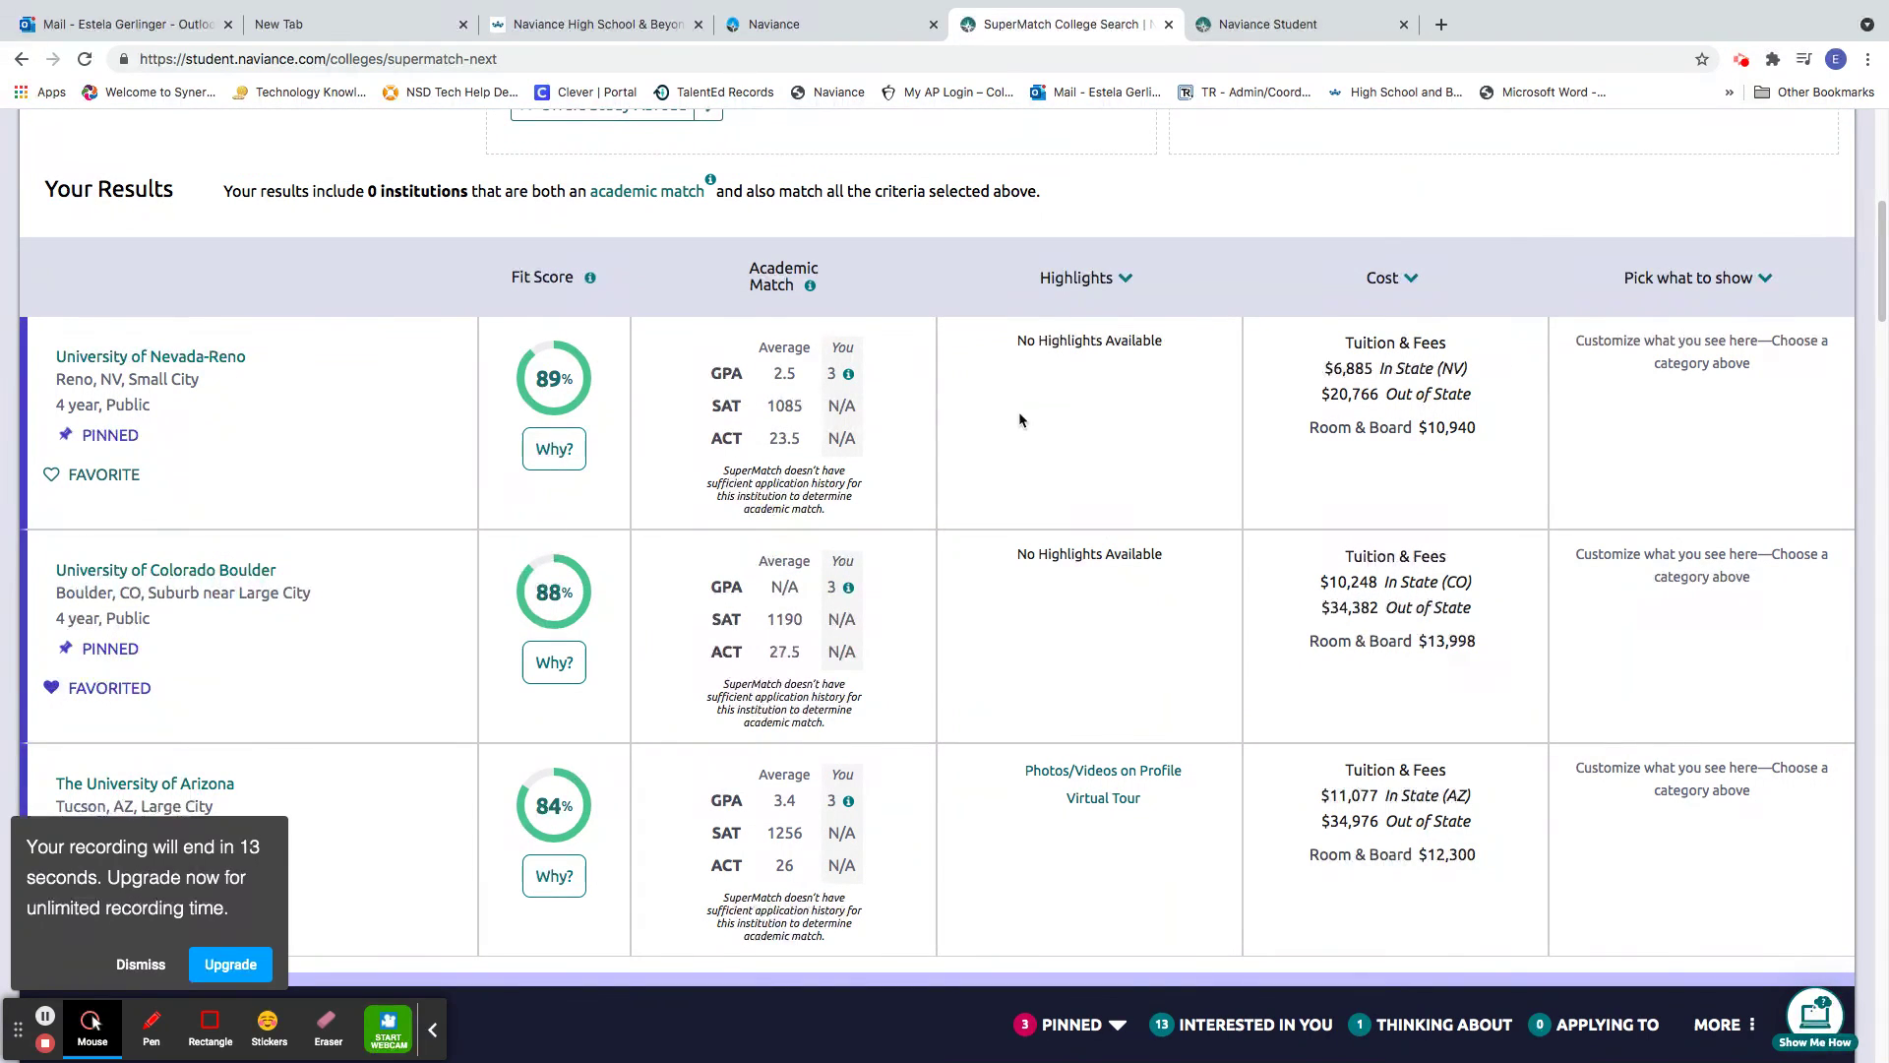